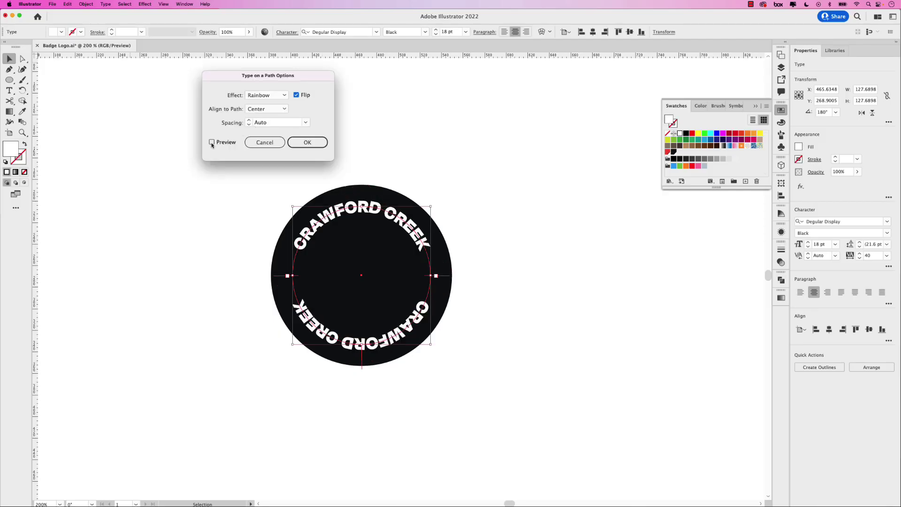
{"action": "left_click", "coordinate": [211, 143]}
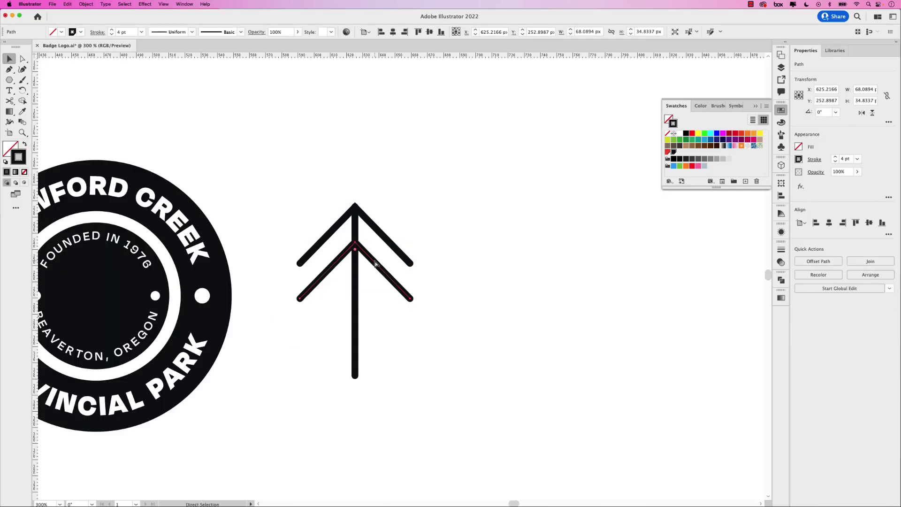
{"action": "key", "text": "super+d"}
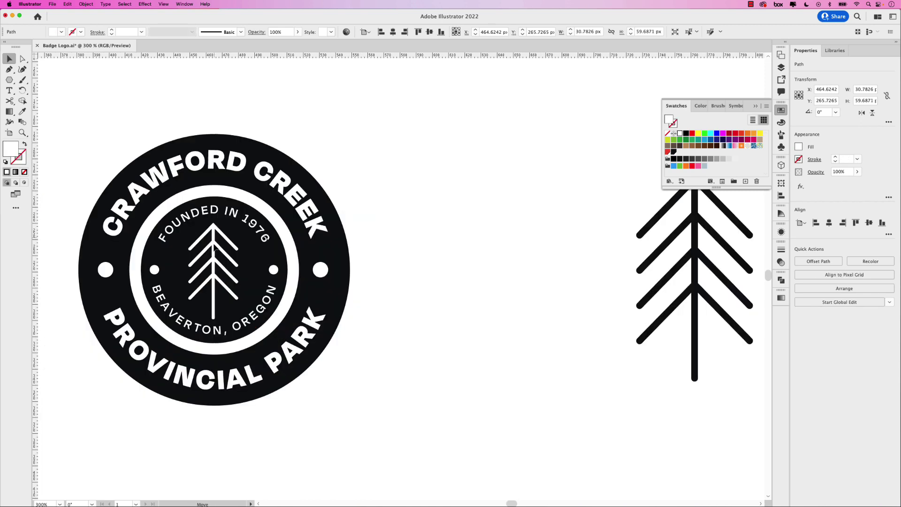
{"action": "left_click", "coordinate": [215, 318]}
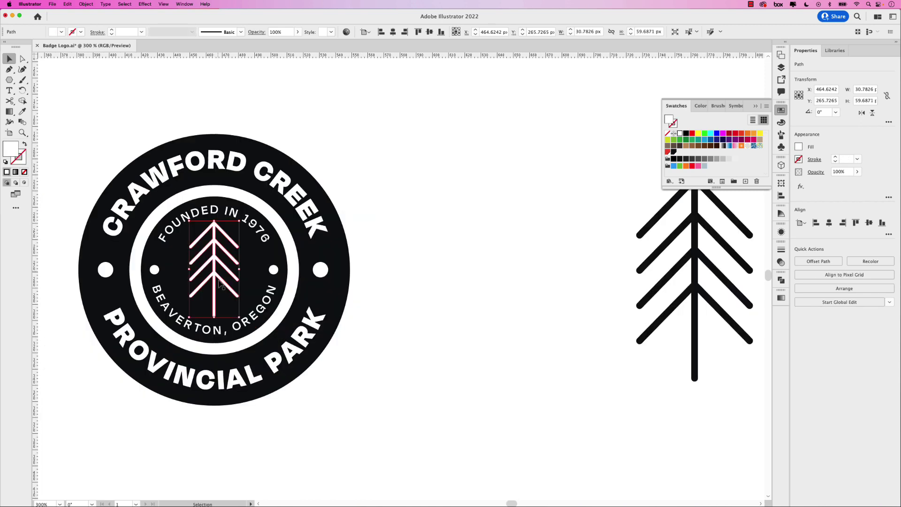
{"action": "left_click_drag", "start_coordinate": [216, 317], "coordinate": [216, 313]}
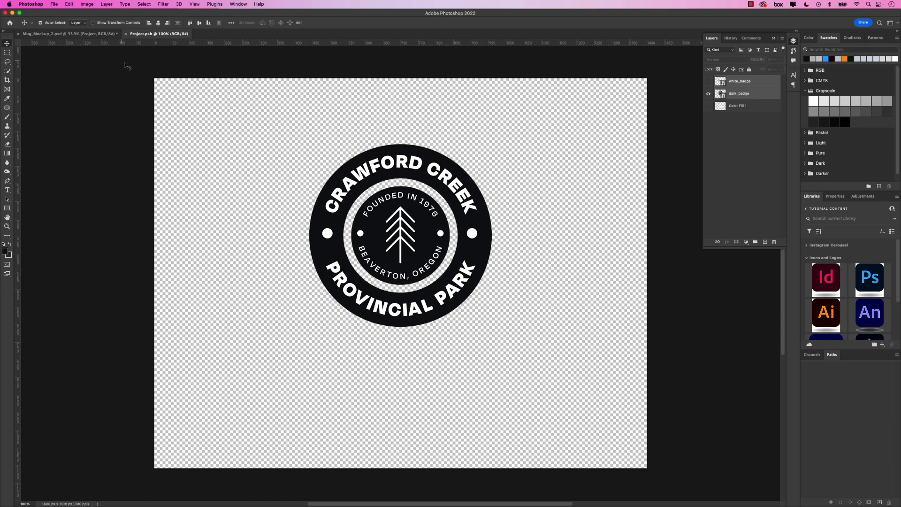
{"action": "left_click", "coordinate": [81, 35]}
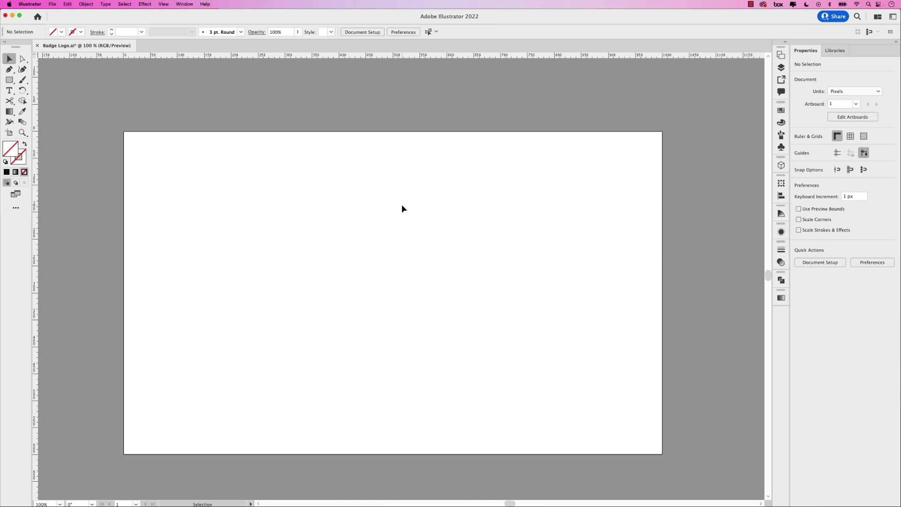
- Draw a circle about 168 px in diameter near the middle of the artboard with the Ellipse tool
{"action": "scroll", "coordinate": [402, 205], "scroll_direction": "down", "scroll_amount": 1}
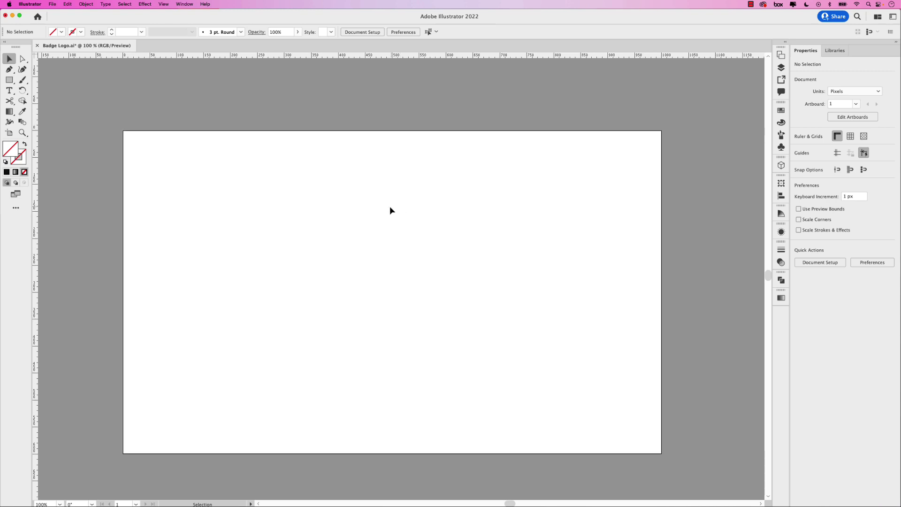
{"action": "left_click", "coordinate": [13, 83]}
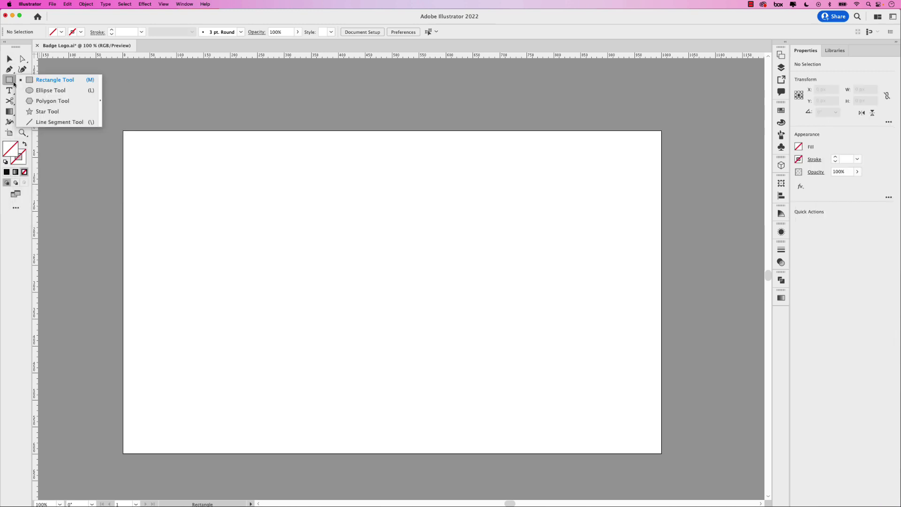
{"action": "left_click", "coordinate": [44, 90]}
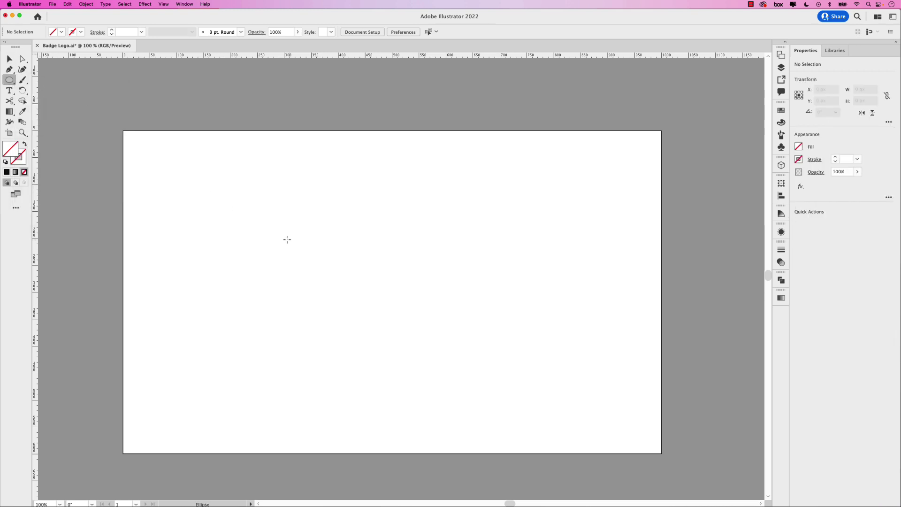
{"action": "left_click_drag", "start_coordinate": [315, 229], "coordinate": [400, 321]}
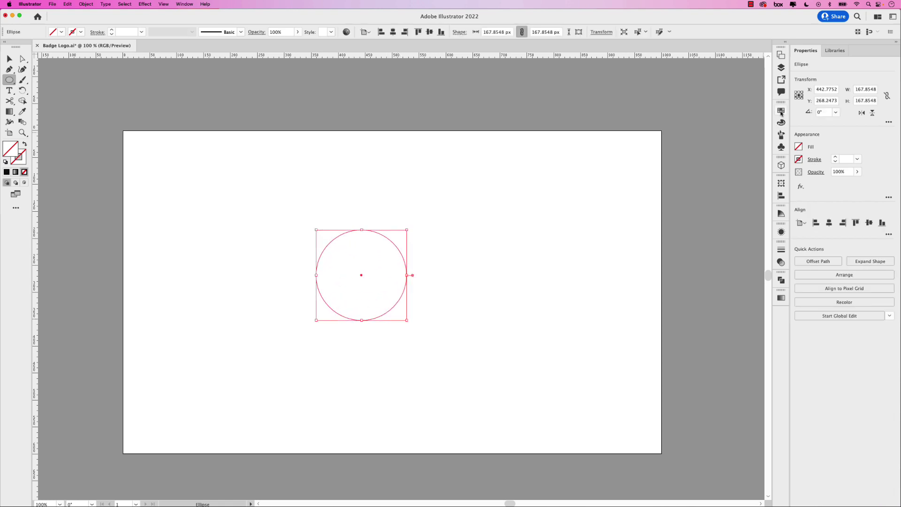
- Fill the circle with a near-black swatch and move it slightly right to about X 466 px, Y 269 px
{"action": "left_click", "coordinate": [781, 110]}
{"action": "left_click", "coordinate": [678, 154]}
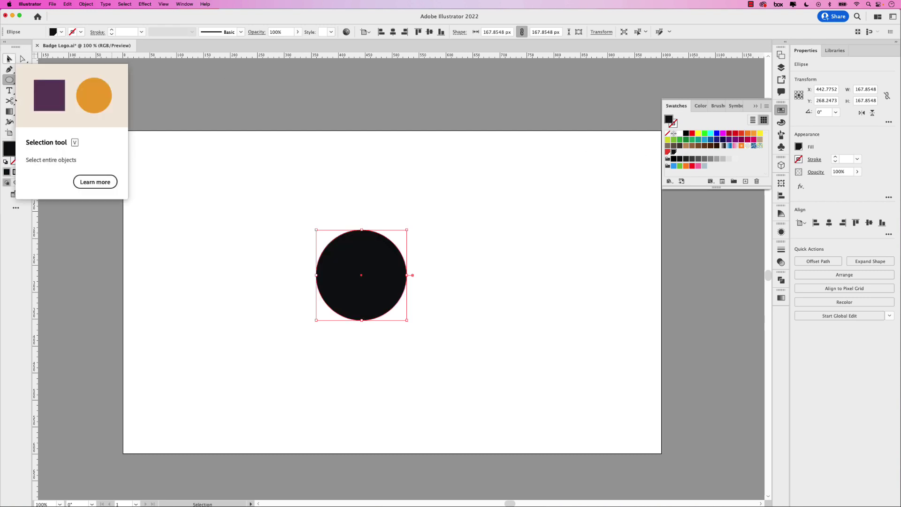
{"action": "left_click", "coordinate": [8, 59]}
{"action": "left_click_drag", "start_coordinate": [360, 261], "coordinate": [373, 261]}
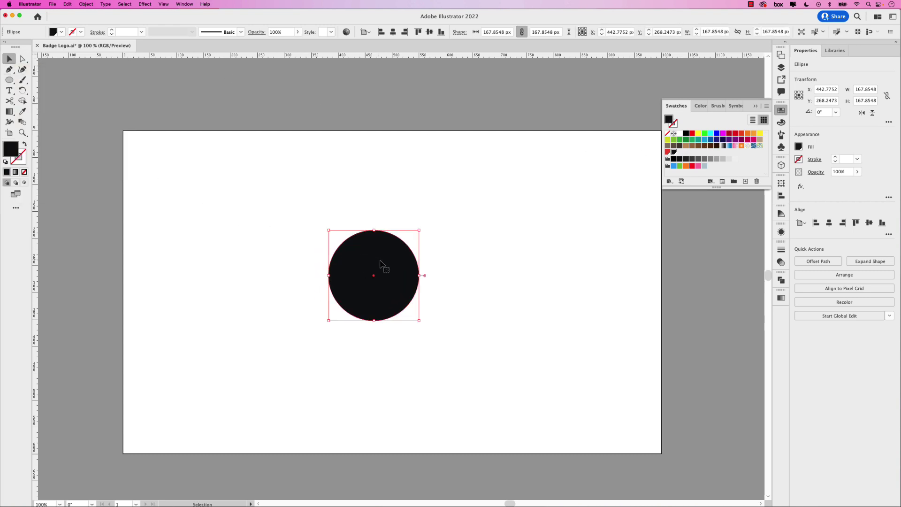
- Duplicate the black circle in place in front and scale the copy down about its center to about 128 px in diameter
{"action": "scroll", "coordinate": [388, 279], "scroll_direction": "up", "scroll_amount": 2}
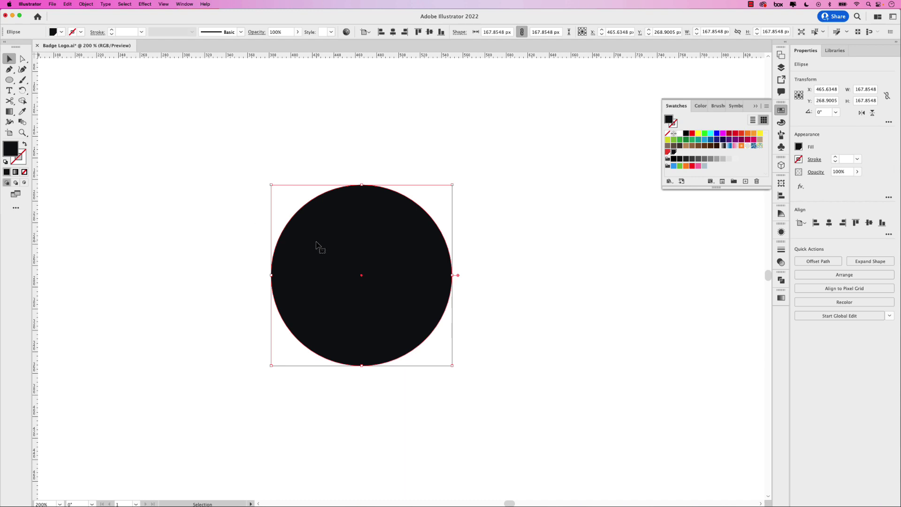
{"action": "key", "text": "super+c"}
{"action": "key", "text": "super+f"}
{"action": "left_click_drag", "start_coordinate": [361, 185], "coordinate": [366, 207]}
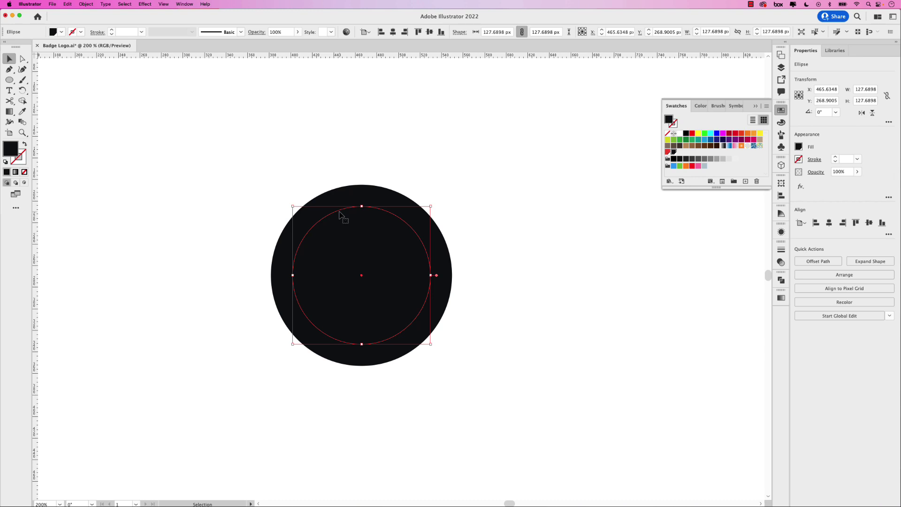
- Swap the inner circle's fill and stroke, and make its stroke white
{"action": "key", "text": "shift+x"}
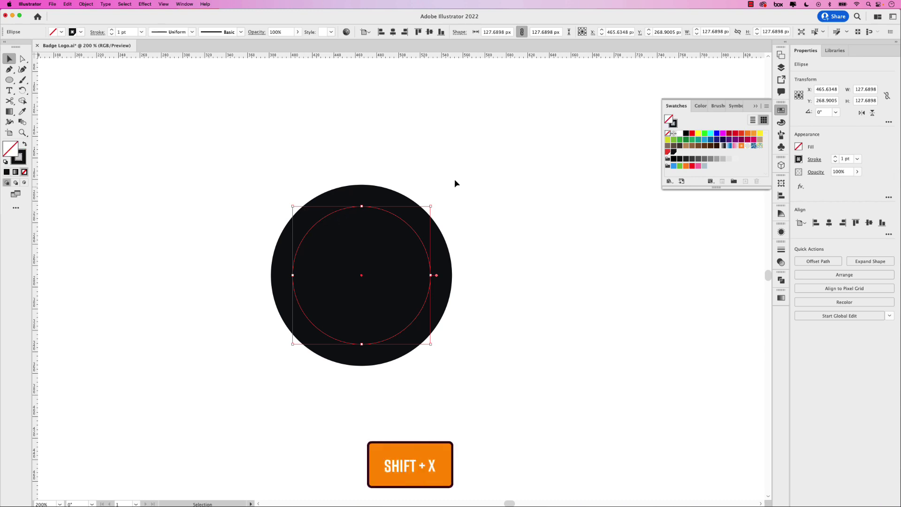
{"action": "left_click", "coordinate": [674, 124]}
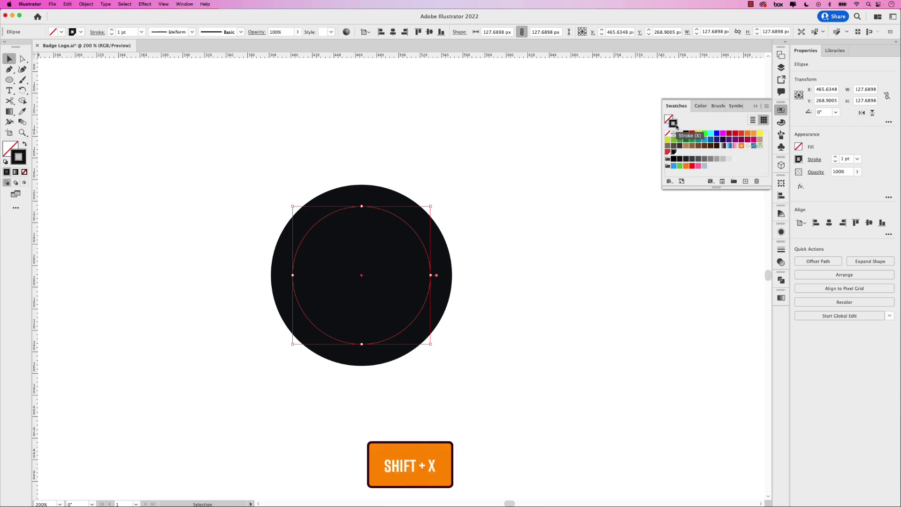
{"action": "left_click", "coordinate": [679, 134]}
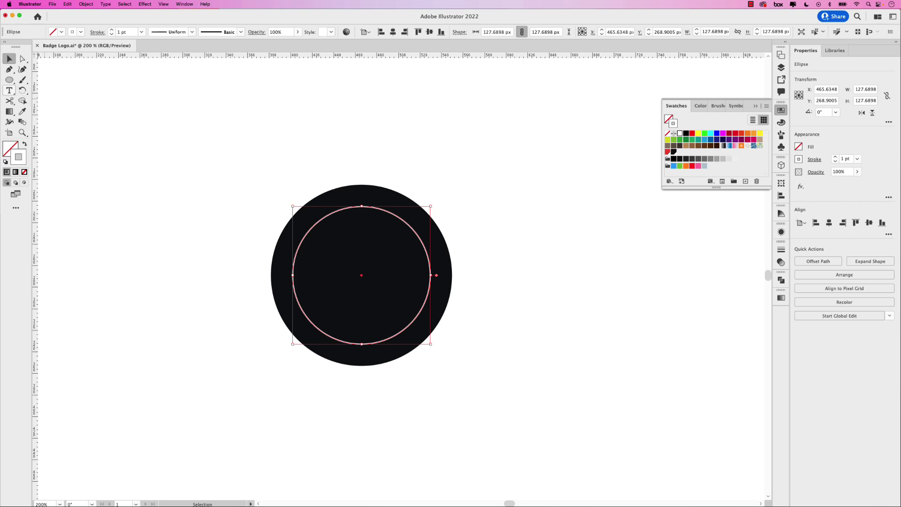
- Convert the inner circle to type on a path and replace its placeholder text with "CRAWFORD CREEK"
{"action": "left_click", "coordinate": [10, 93]}
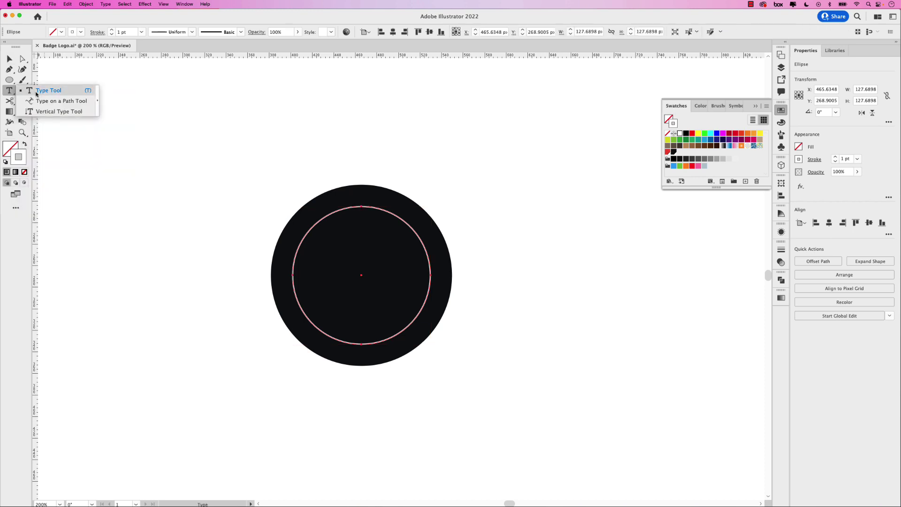
{"action": "left_click", "coordinate": [54, 101]}
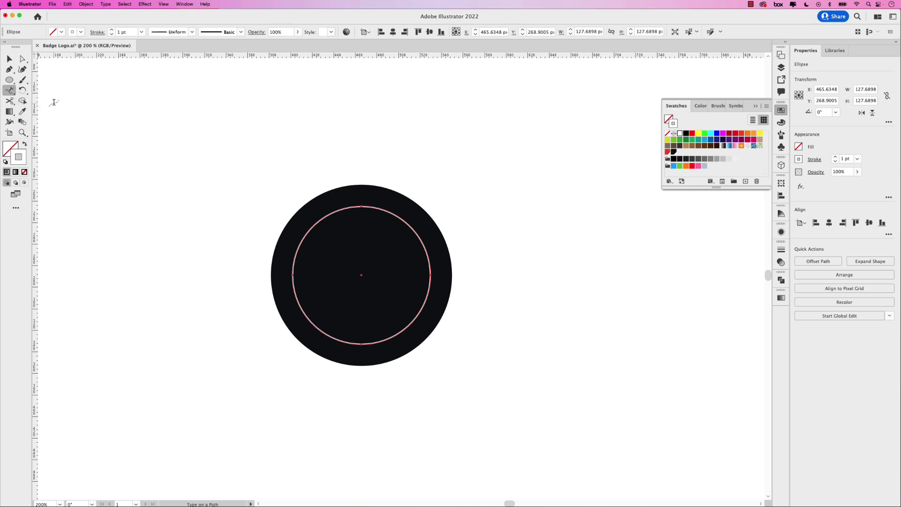
{"action": "left_click", "coordinate": [339, 210]}
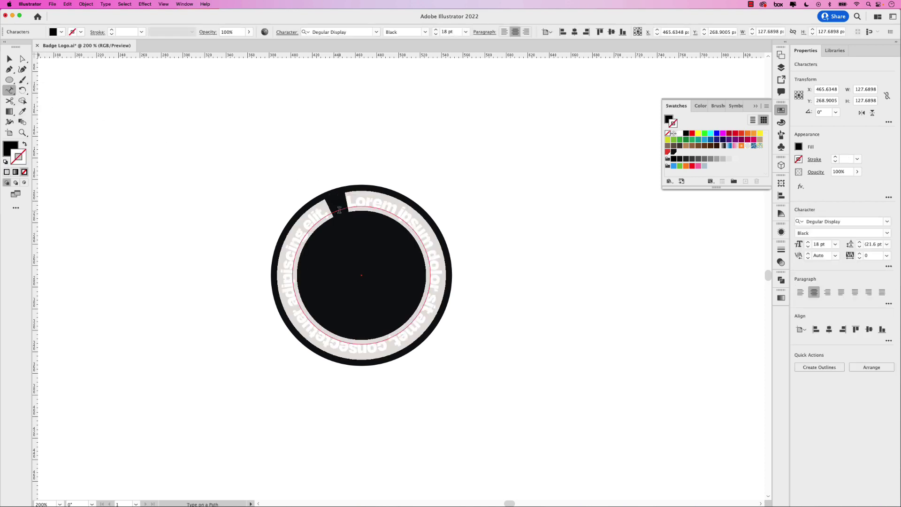
{"action": "key", "text": "Escape"}
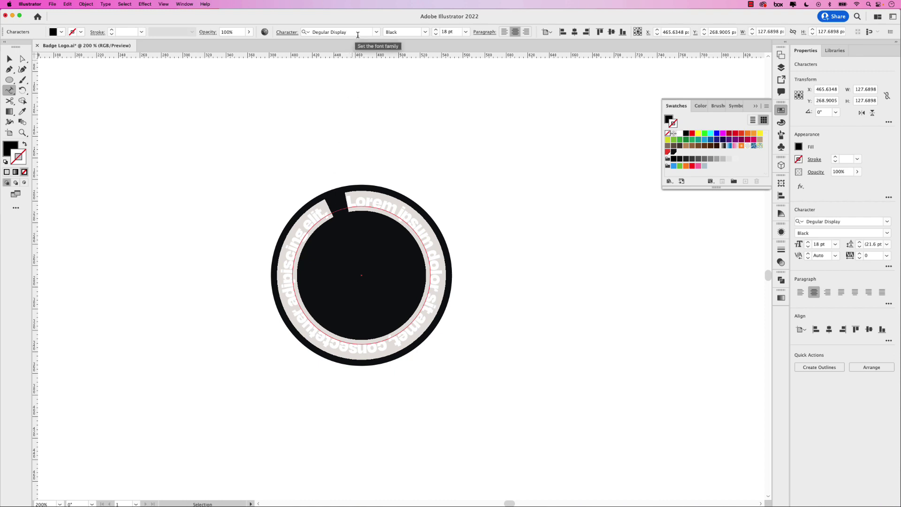
{"action": "type", "text": "CR"}
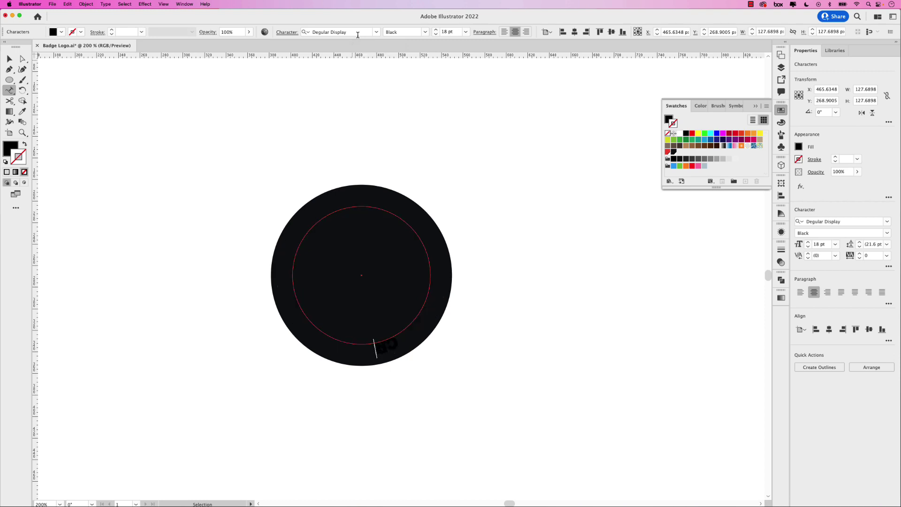
{"action": "type", "text": "AWFORD CREEK"}
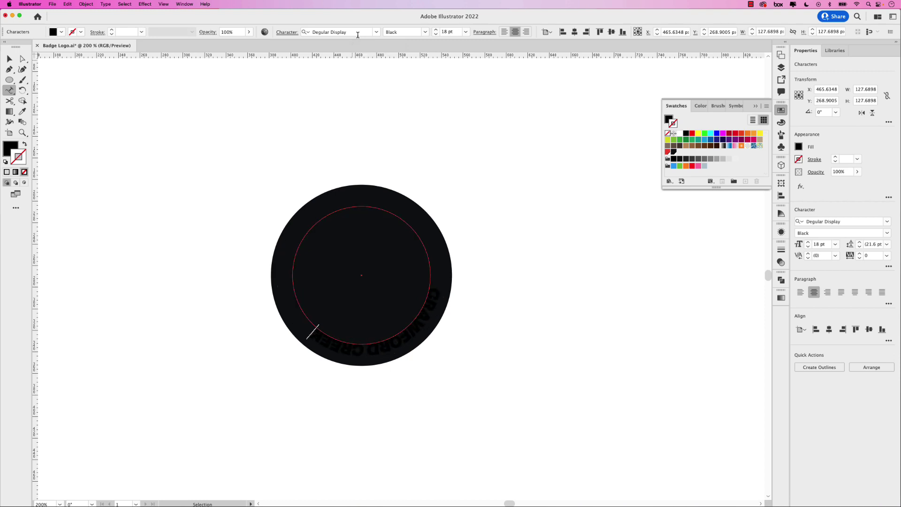
- Color the whole CRAWFORD CREEK text white and leave text editing with the path text selected
{"action": "key", "text": "super+a"}
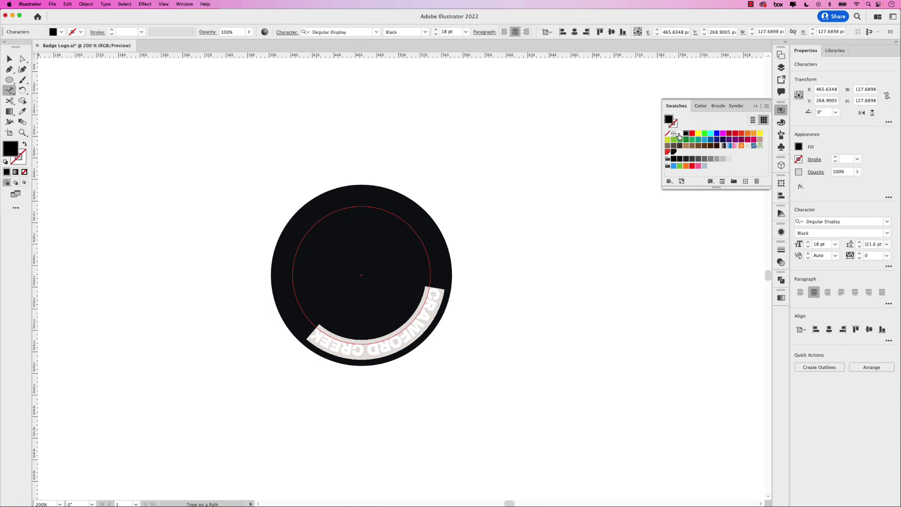
{"action": "left_click", "coordinate": [680, 134]}
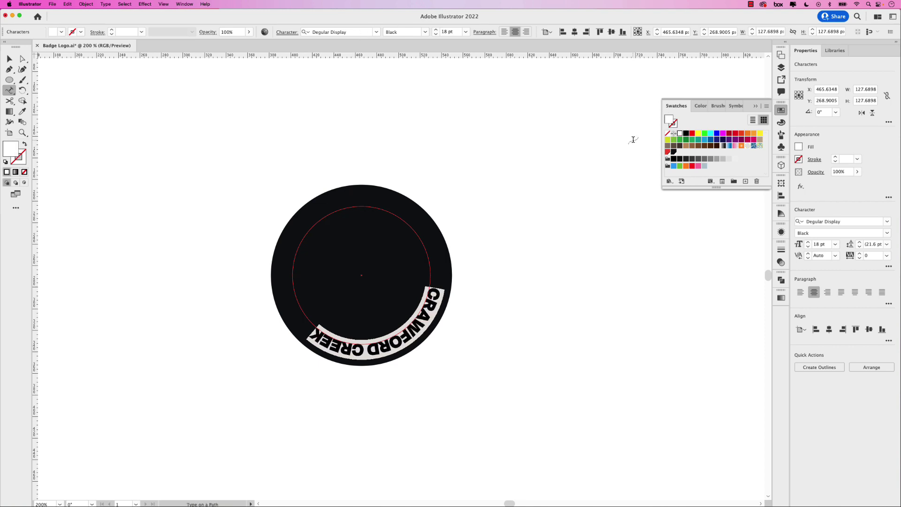
{"action": "left_click", "coordinate": [9, 60]}
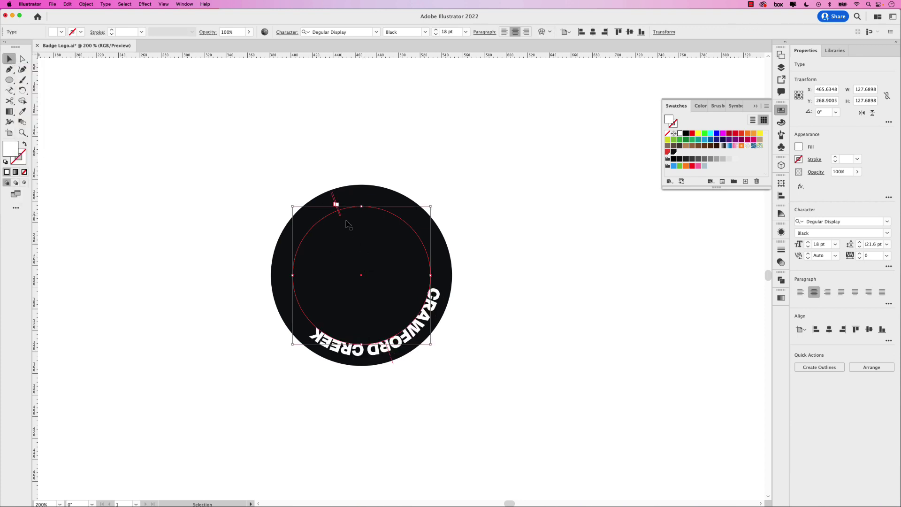
- Reposition the path text's brackets so CRAWFORD CREEK arcs centered over the circle's top, with start and end at the horizontal midline
{"action": "left_click_drag", "start_coordinate": [331, 197], "coordinate": [292, 276]}
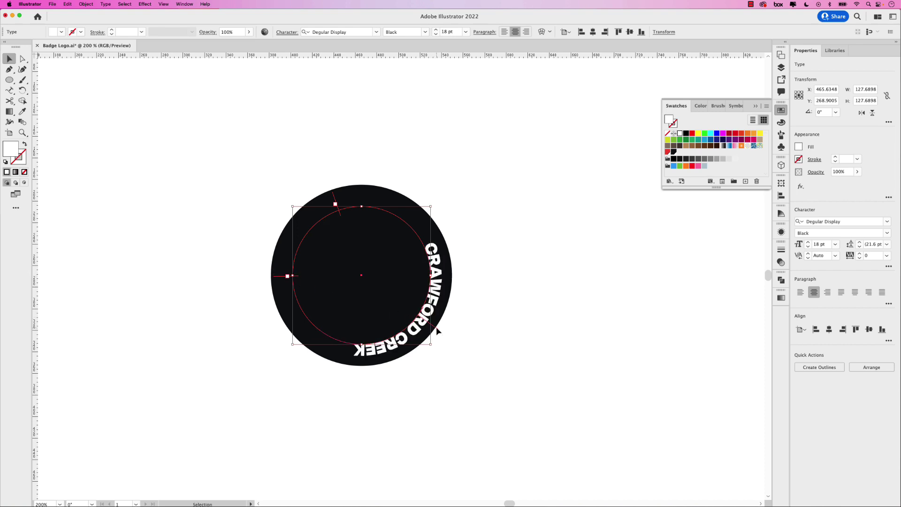
{"action": "left_click_drag", "start_coordinate": [436, 331], "coordinate": [361, 162]}
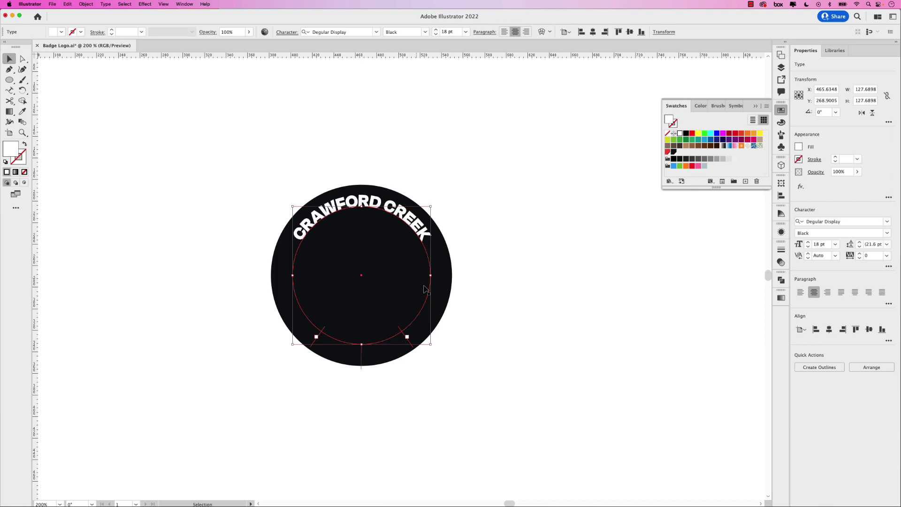
{"action": "left_click_drag", "start_coordinate": [412, 347], "coordinate": [448, 279]}
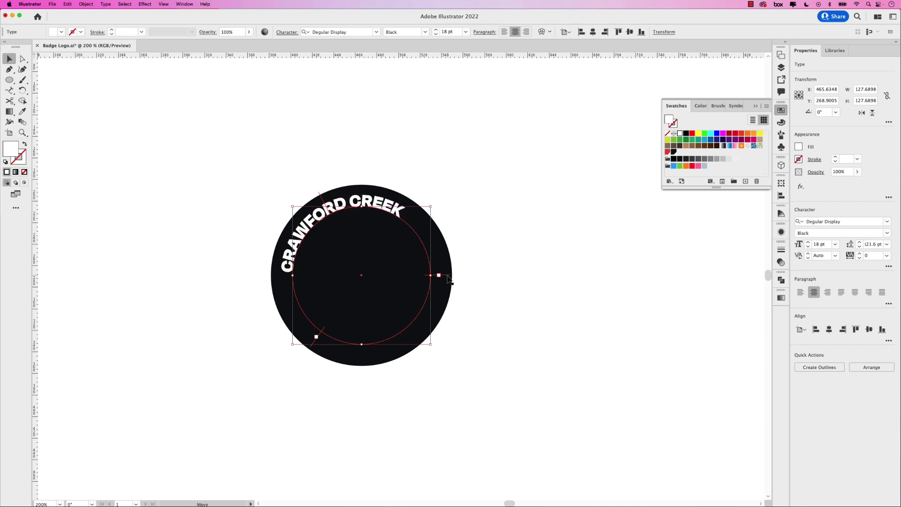
{"action": "left_click_drag", "start_coordinate": [311, 349], "coordinate": [286, 276]}
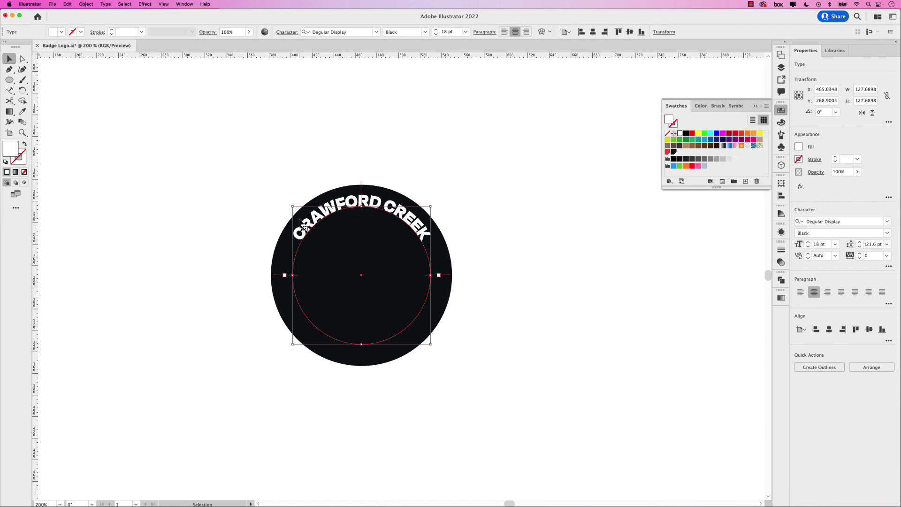
- Set the type on a path to align by Center, keeping the Rainbow effect, with the preview enabled
{"action": "left_click", "coordinate": [105, 3]}
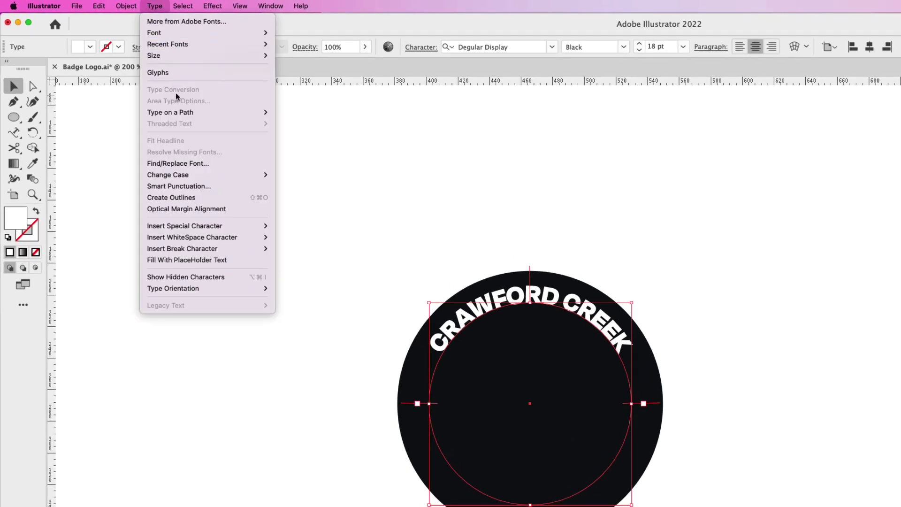
{"action": "mouse_move", "coordinate": [178, 113]}
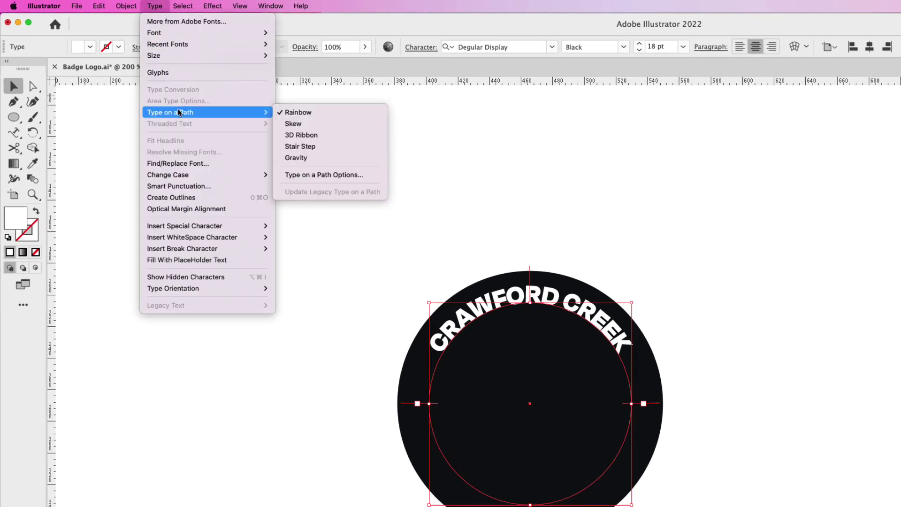
{"action": "left_click", "coordinate": [367, 177]}
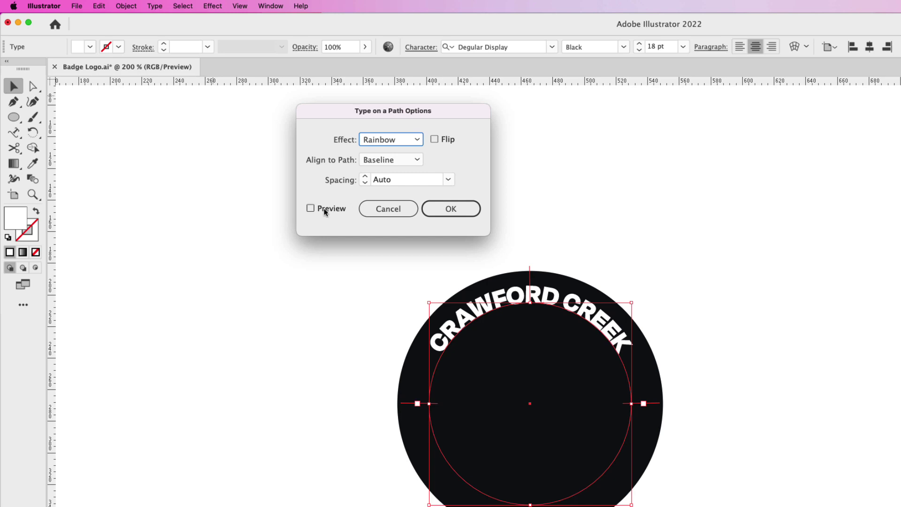
{"action": "left_click", "coordinate": [325, 210]}
{"action": "left_click", "coordinate": [418, 162]}
{"action": "left_click", "coordinate": [406, 202]}
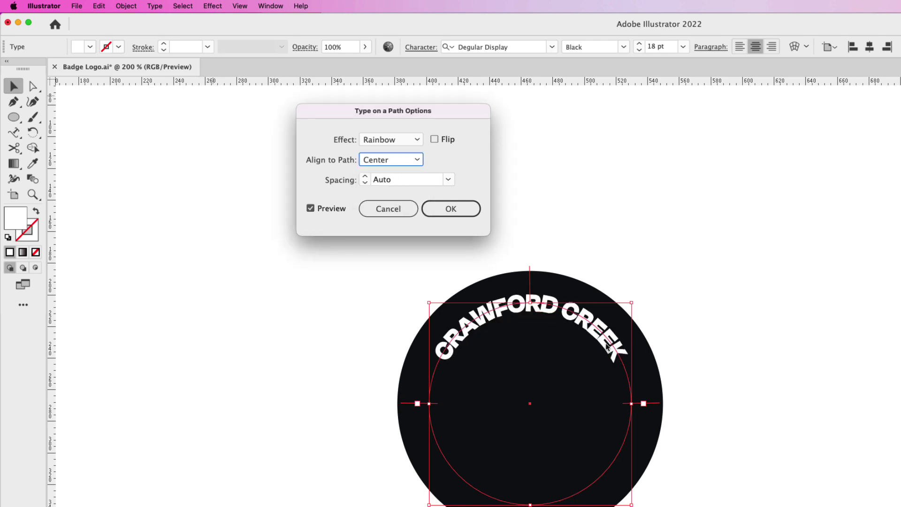
{"action": "left_click", "coordinate": [451, 211]}
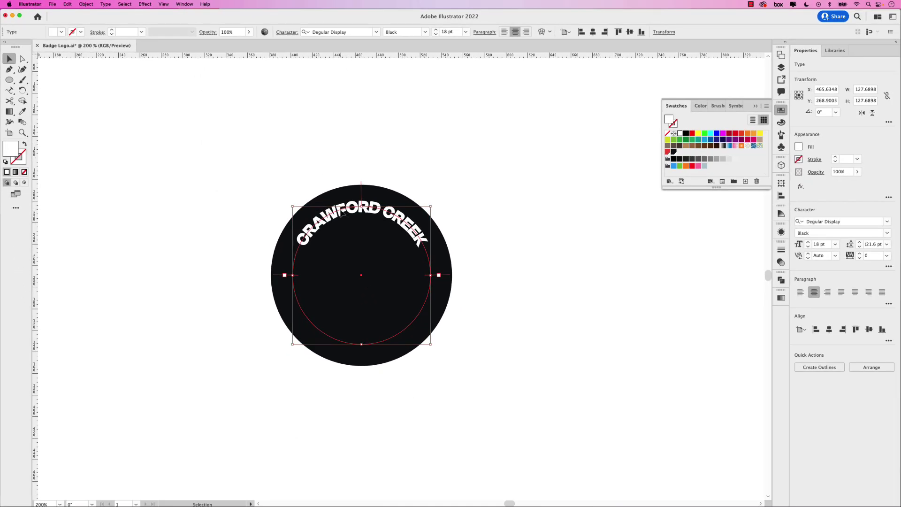
- Increase the tracking of the whole CRAWFORD CREEK path text to 40 and leave text editing with nothing selected
{"action": "left_click", "coordinate": [264, 204]}
{"action": "double_click", "coordinate": [340, 217]}
{"action": "left_click_drag", "start_coordinate": [298, 240], "coordinate": [424, 244]}
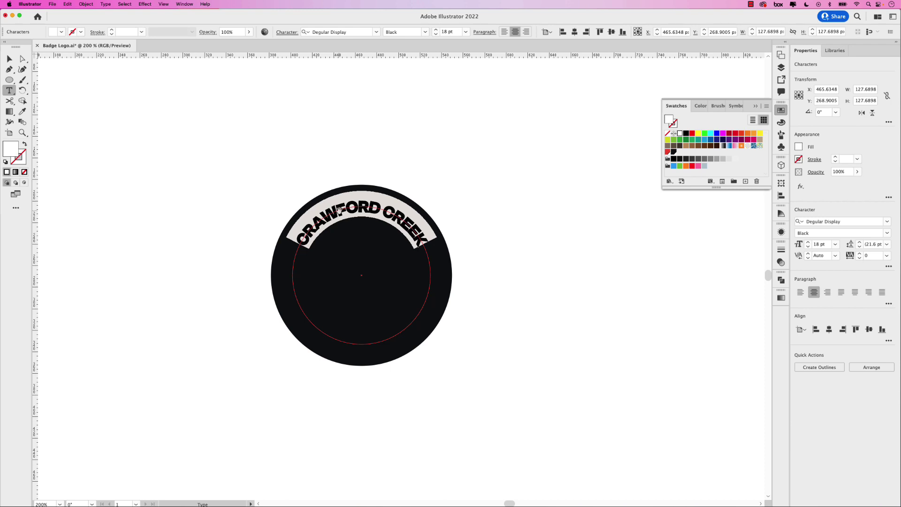
{"action": "key", "text": "alt+Right"}
{"action": "key", "text": "alt+Right"}
{"action": "key", "text": "alt+Right"}
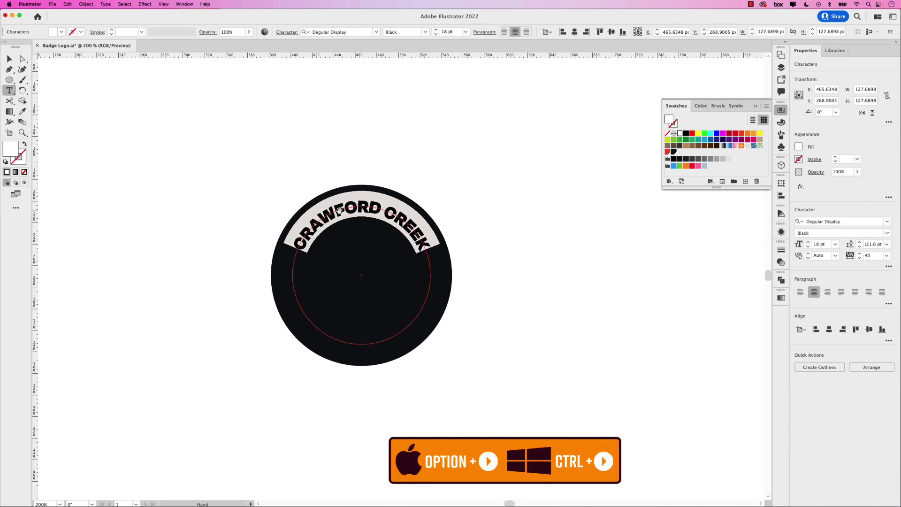
{"action": "key", "text": "alt+Left"}
{"action": "left_click", "coordinate": [10, 59]}
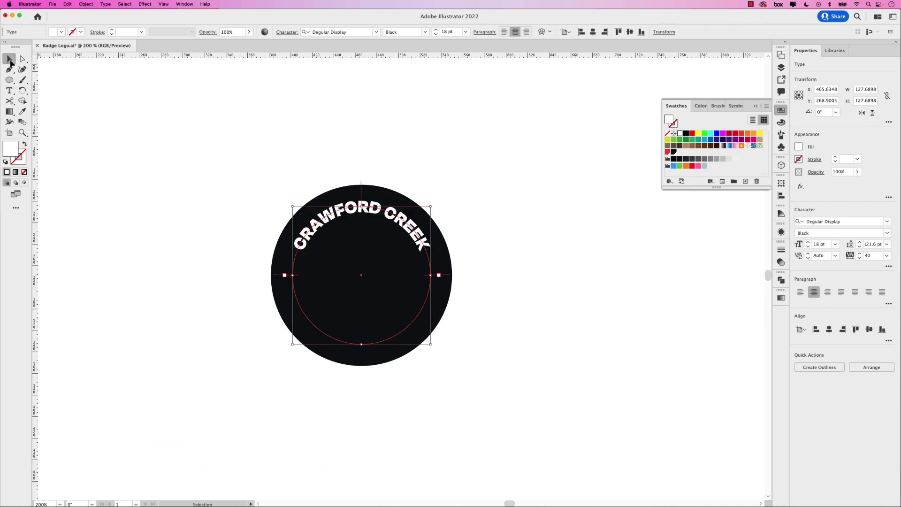
{"action": "left_click", "coordinate": [229, 148]}
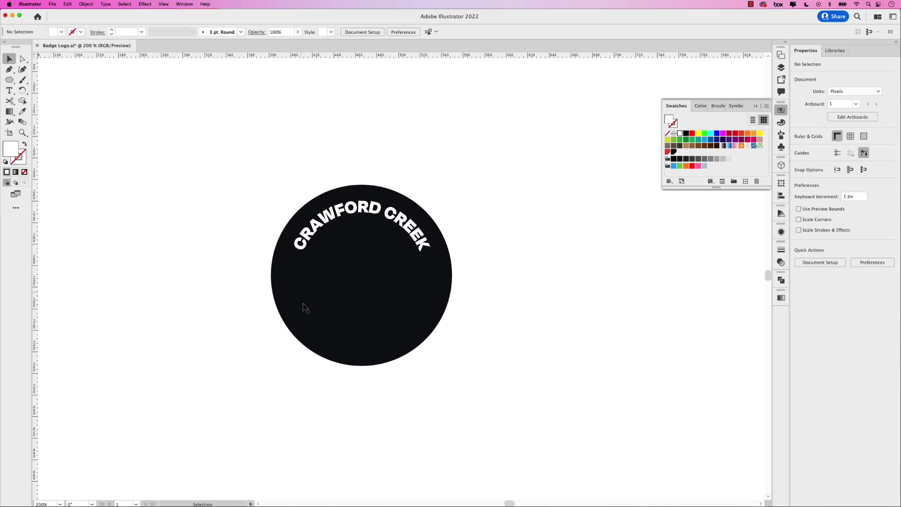
- Make a copy of the CRAWFORD CREEK path text rotated 180° and enable Flip in its type on a path options, with the preview on
{"action": "left_click", "coordinate": [372, 214]}
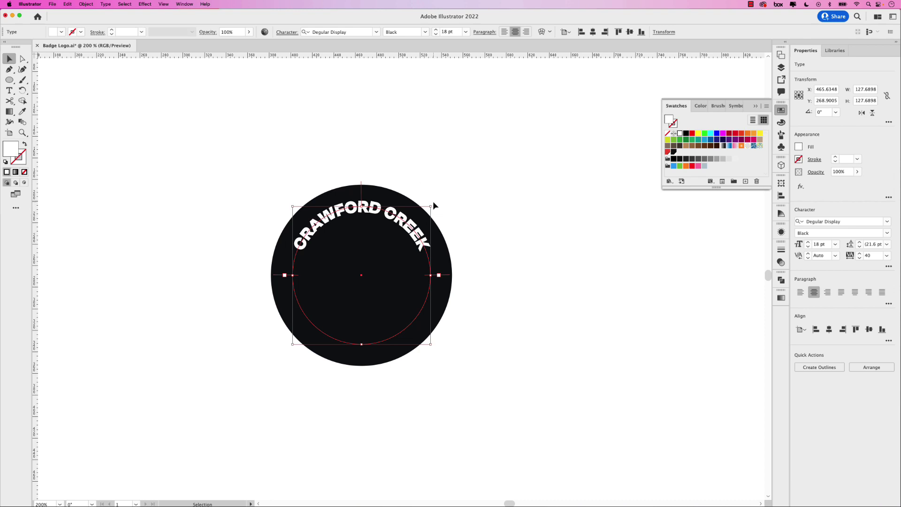
{"action": "left_click_drag", "start_coordinate": [432, 203], "coordinate": [322, 331]}
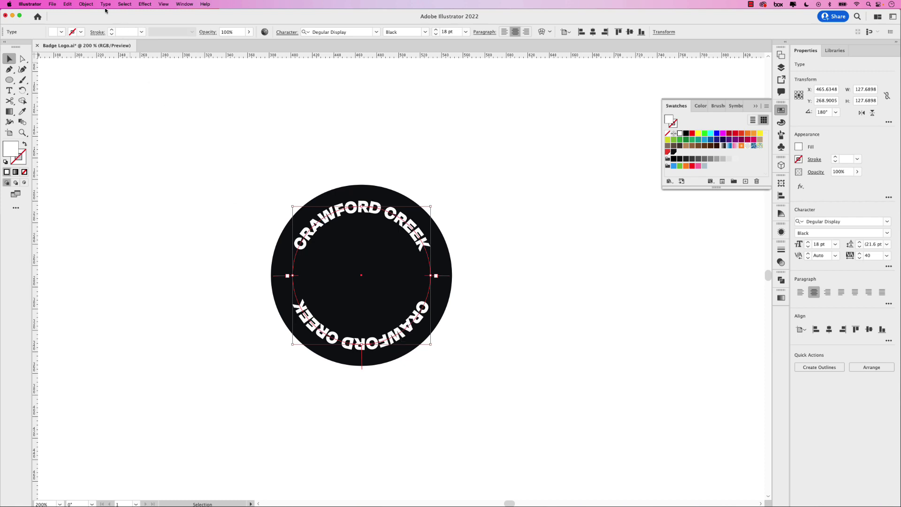
{"action": "left_click", "coordinate": [104, 5]}
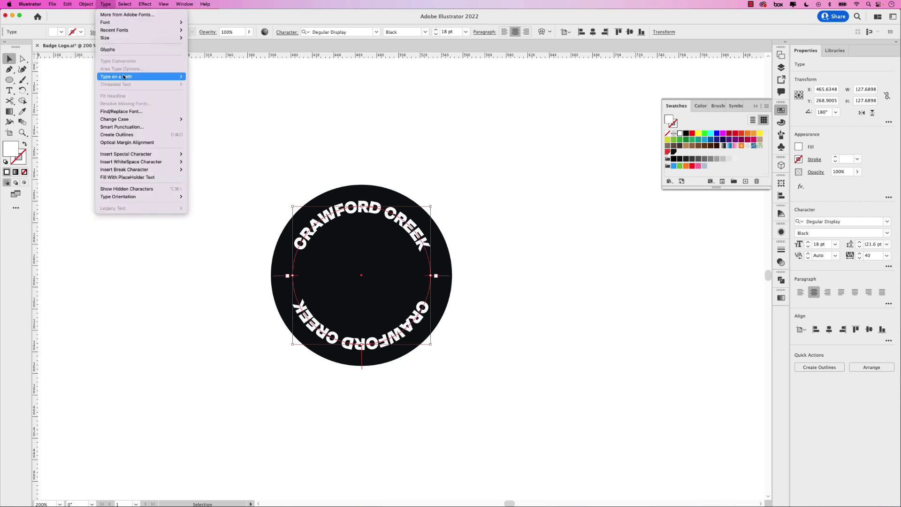
{"action": "mouse_move", "coordinate": [125, 78]}
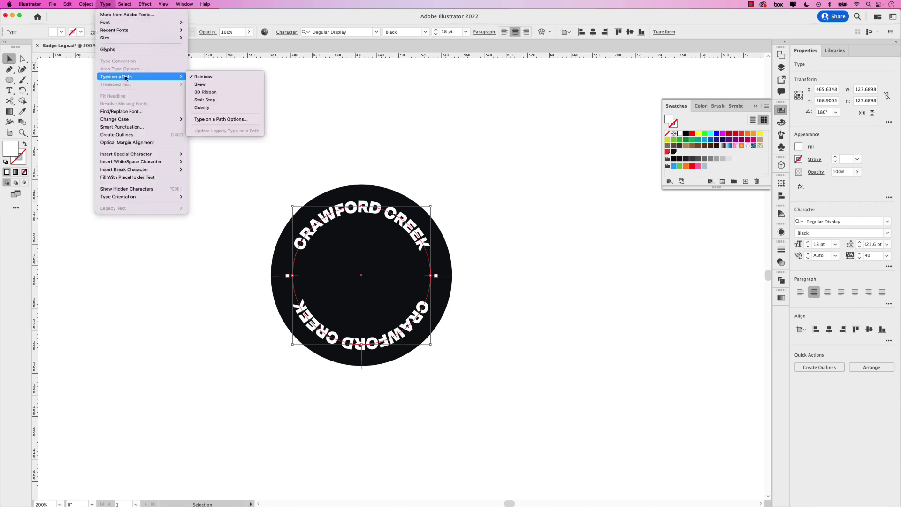
{"action": "left_click", "coordinate": [238, 120]}
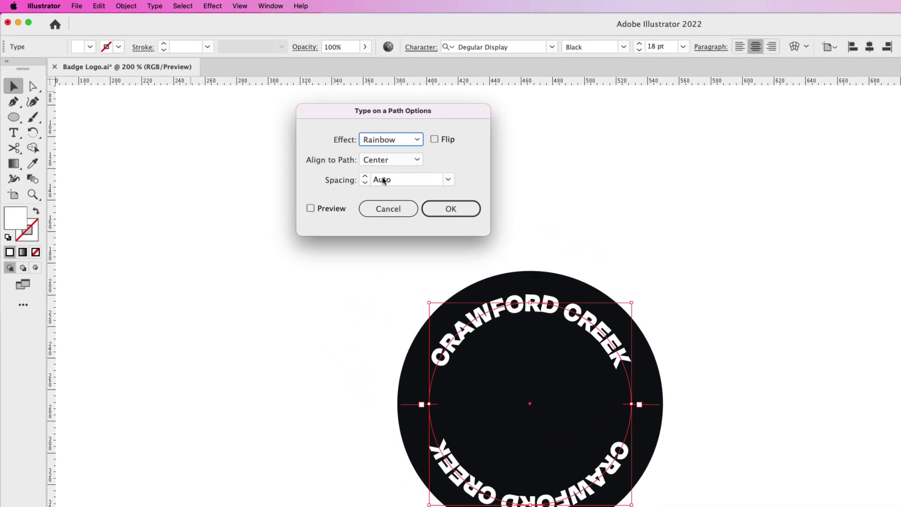
{"action": "left_click", "coordinate": [435, 141]}
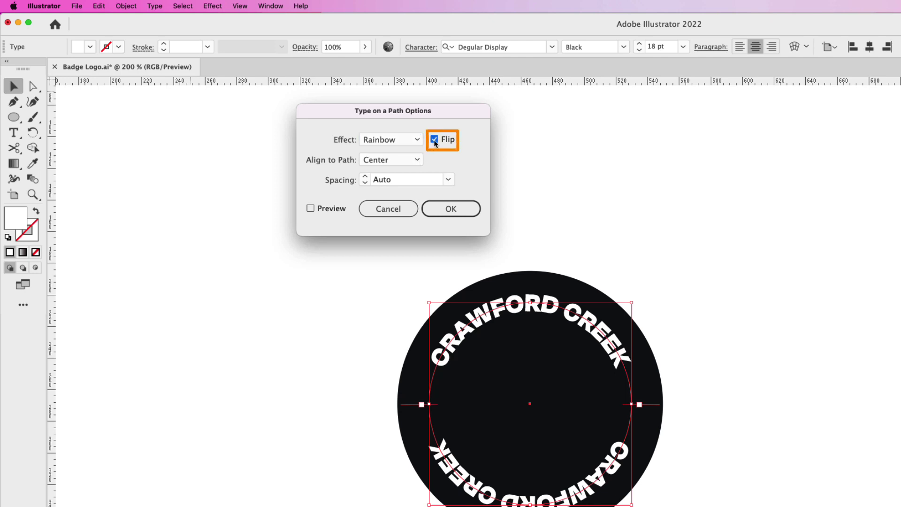
{"action": "left_click", "coordinate": [310, 209]}
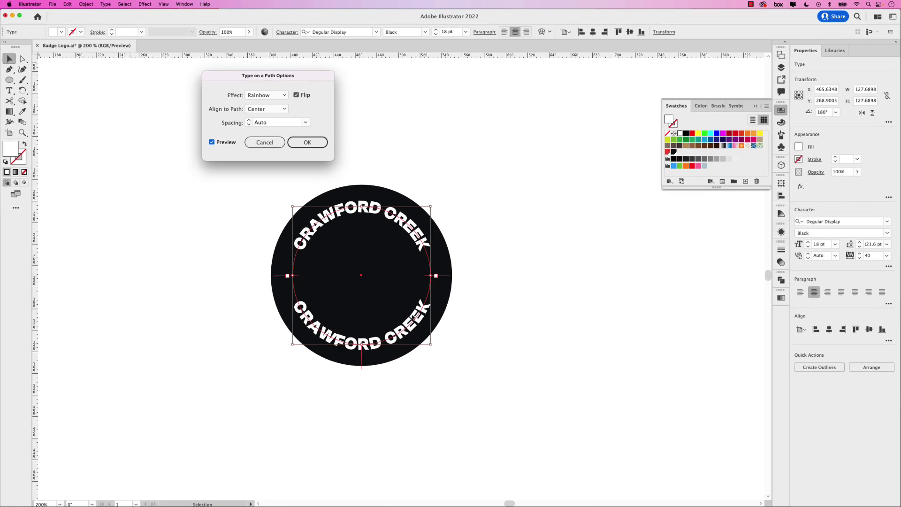
{"action": "left_click", "coordinate": [307, 142]}
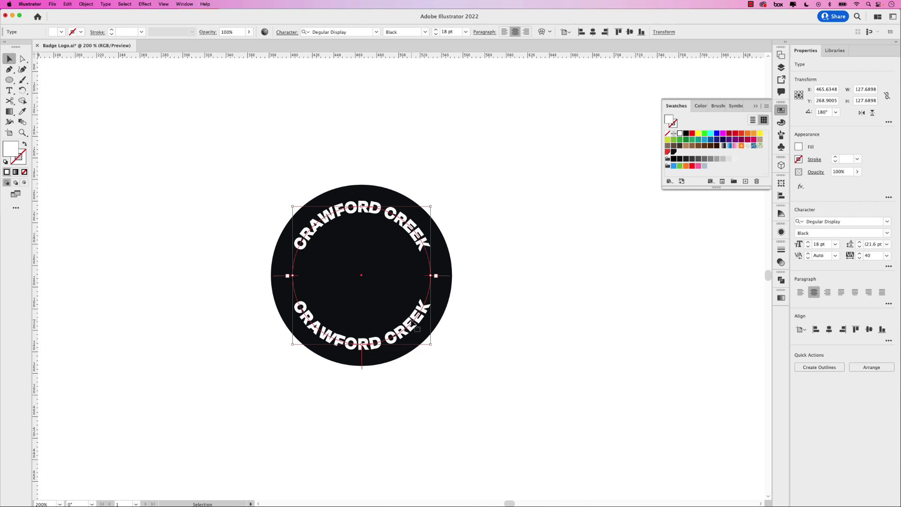
- Replace the lower copy's wording with "PROVINCIAL PARK" and leave text editing with nothing selected
{"action": "double_click", "coordinate": [413, 326]}
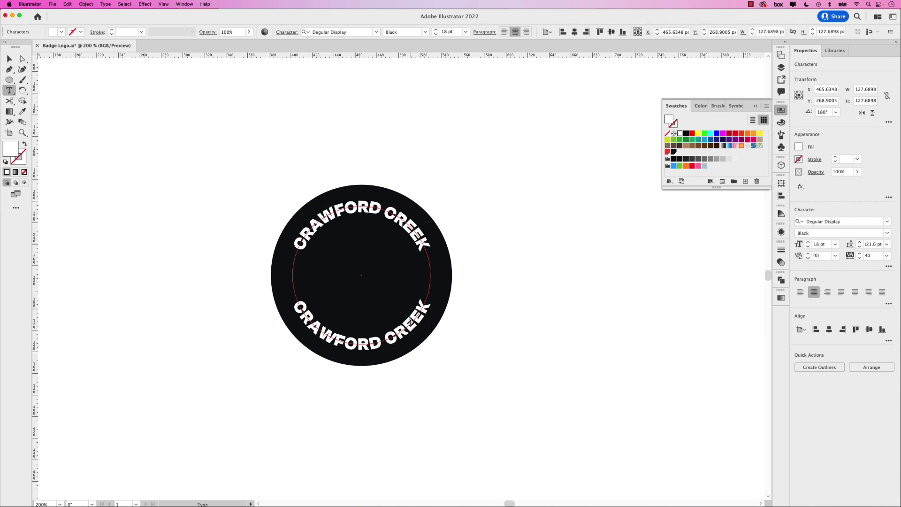
{"action": "double_click", "coordinate": [410, 322]}
{"action": "triple_click", "coordinate": [410, 323]}
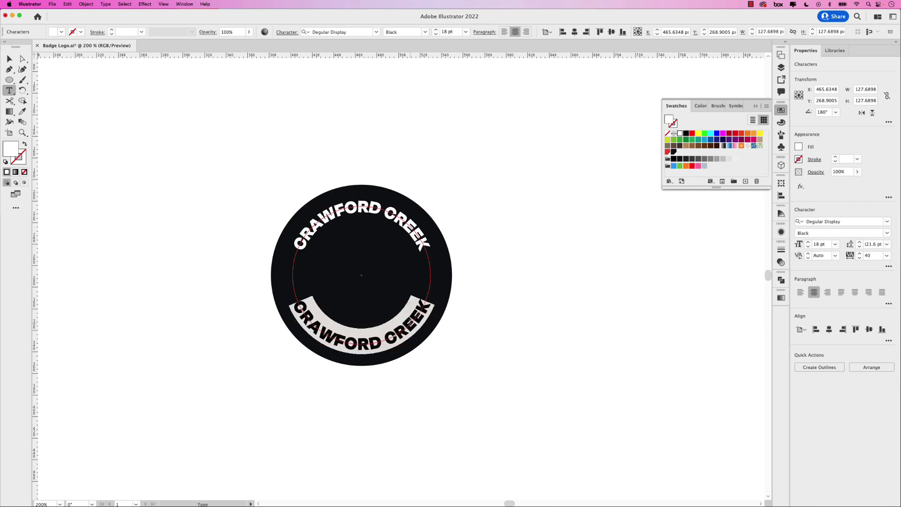
{"action": "type", "text": "PROVINCI"}
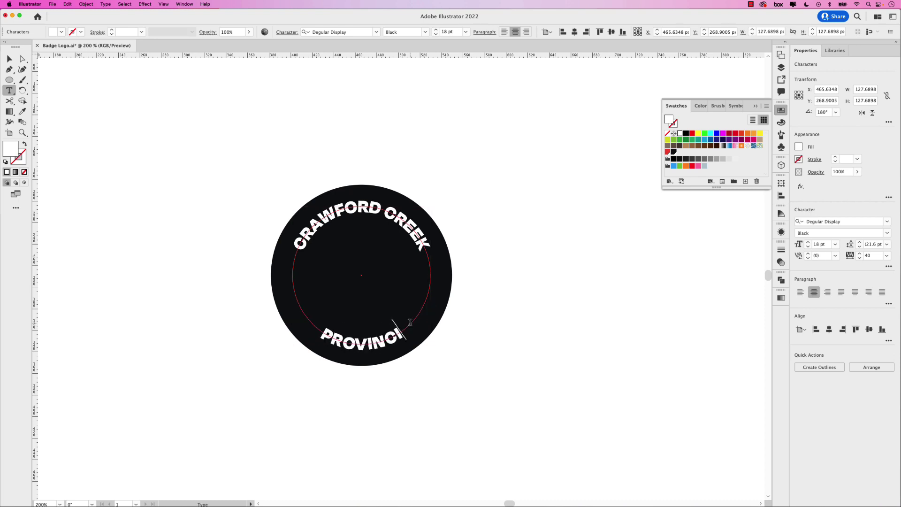
{"action": "type", "text": "AL PARK"}
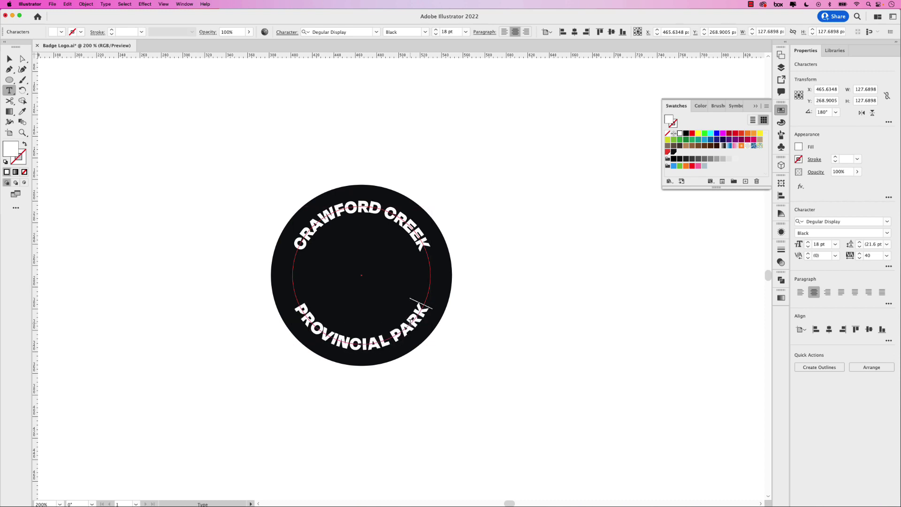
{"action": "left_click", "coordinate": [9, 59]}
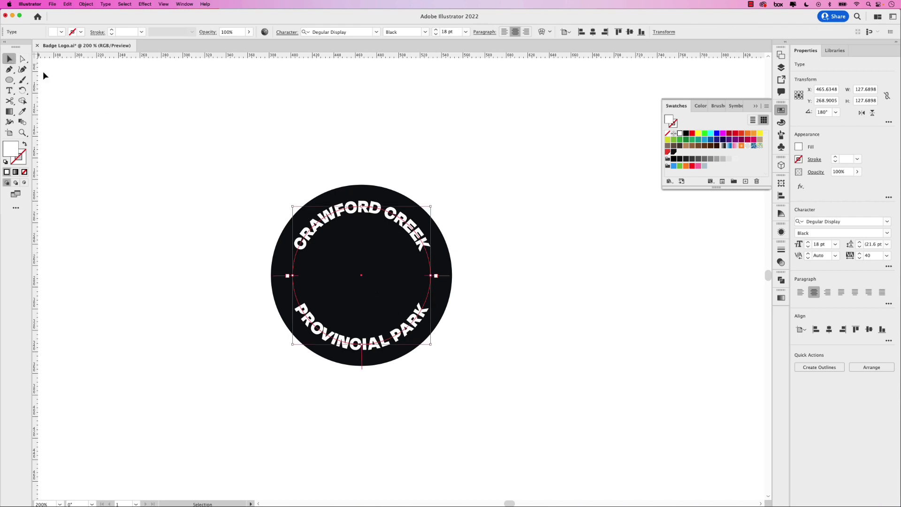
{"action": "left_click", "coordinate": [333, 166]}
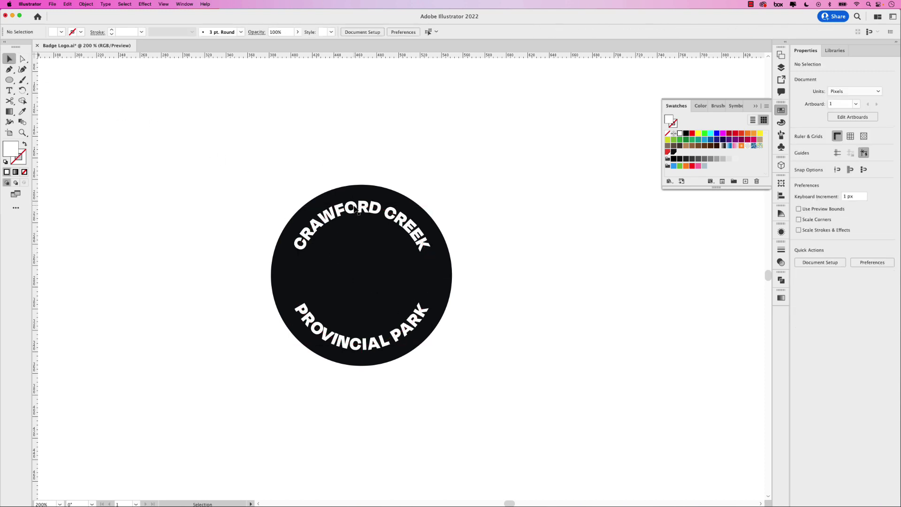
- Scale both path texts up together from their center to about 136.5 px in diameter
{"action": "left_click", "coordinate": [357, 212]}
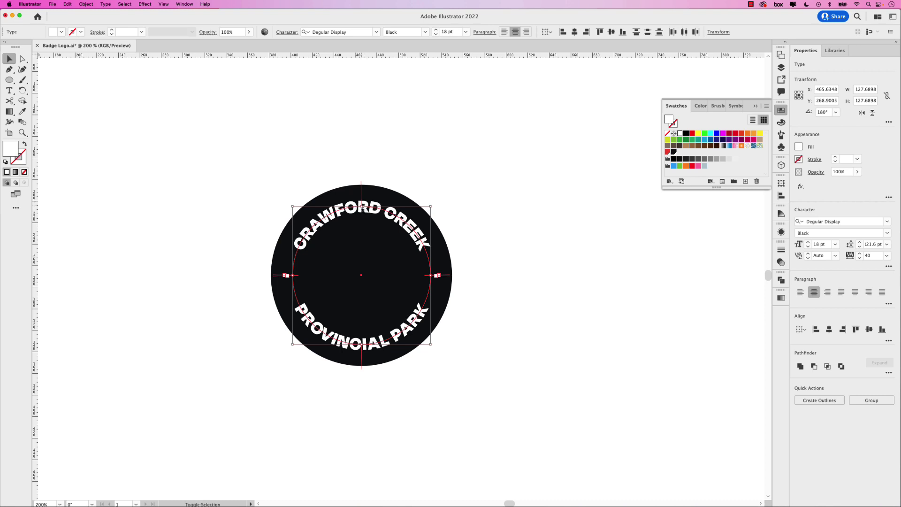
{"action": "left_click_drag", "start_coordinate": [362, 205], "coordinate": [364, 203]}
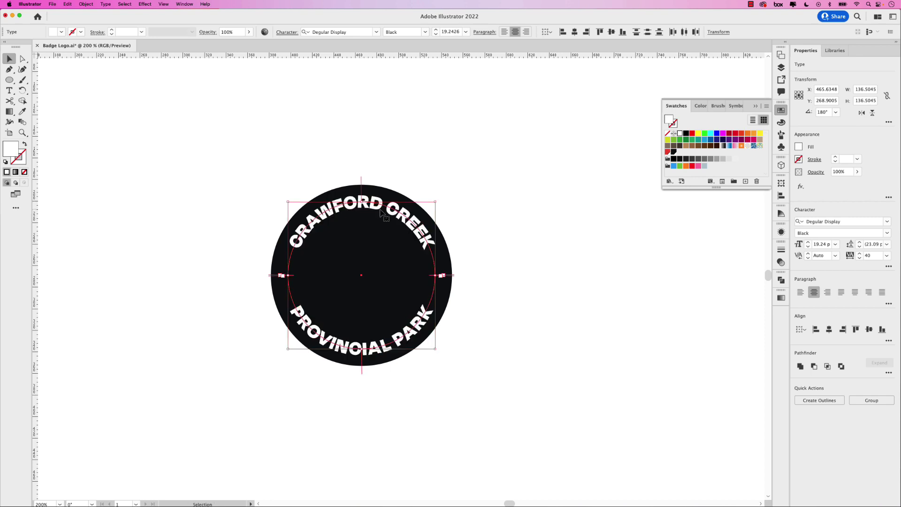
- Create a scaled-down concentric copy of the black circle, about 105 px in diameter, inside the lettering
{"action": "left_click", "coordinate": [342, 193]}
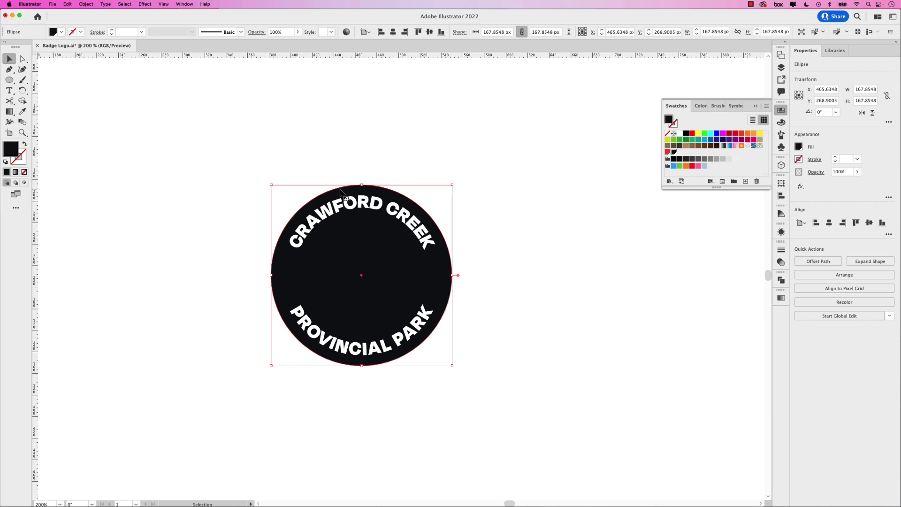
{"action": "key", "text": "super"}
{"action": "left_click_drag", "start_coordinate": [361, 185], "coordinate": [367, 220]}
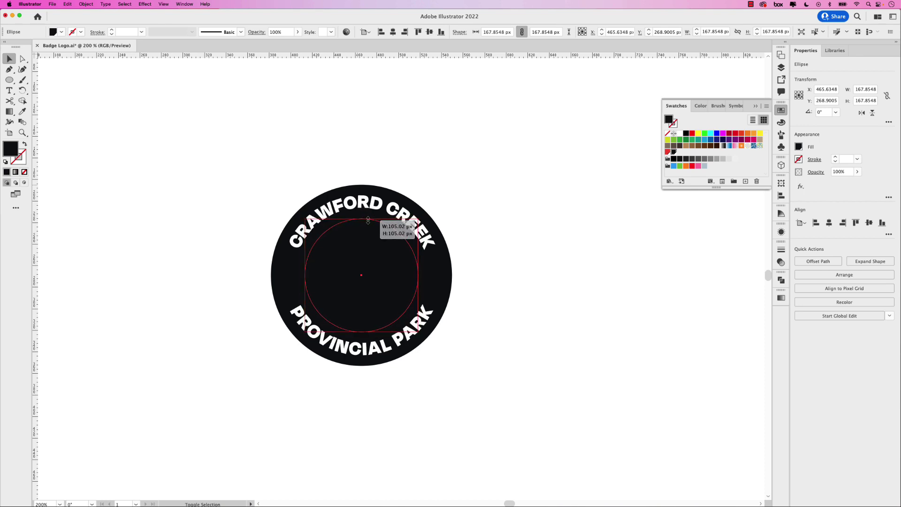
{"action": "left_click_drag", "start_coordinate": [368, 220], "coordinate": [368, 220]}
- Cut the inner circle out of the badge with the Shape Builder tool to leave a black ring, and deselect everything
{"action": "left_click_drag", "start_coordinate": [280, 186], "coordinate": [451, 373]}
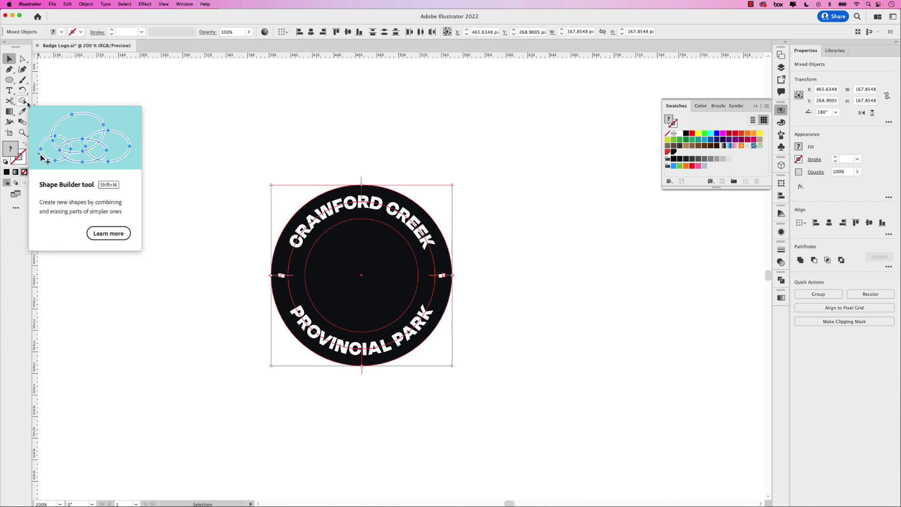
{"action": "left_click", "coordinate": [23, 101]}
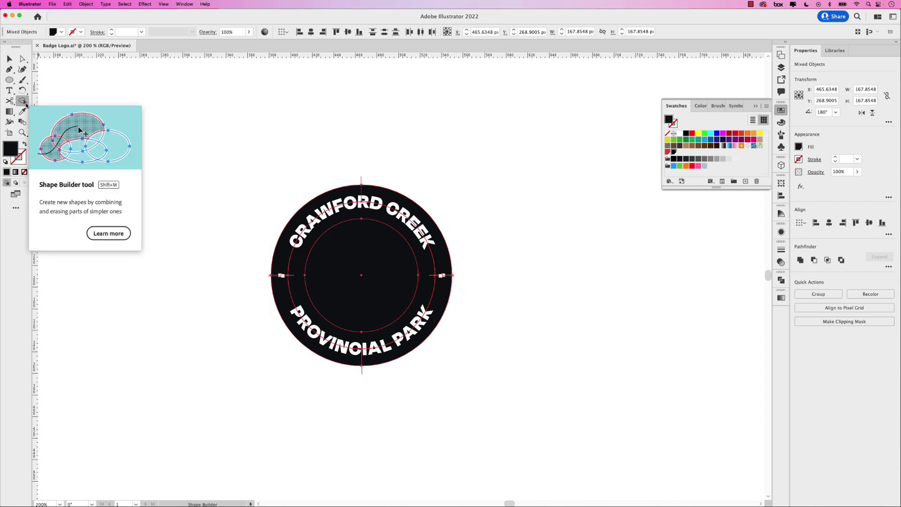
{"action": "left_click", "coordinate": [333, 293], "text": "alt"}
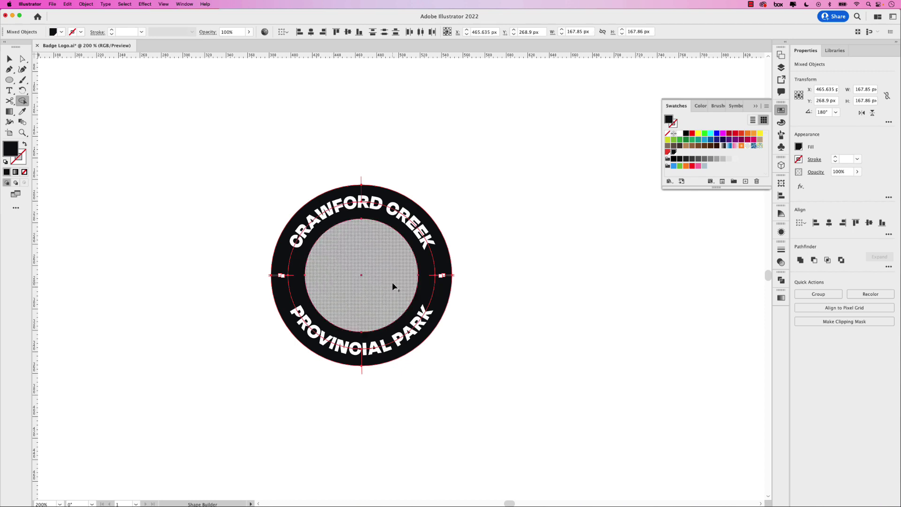
{"action": "key", "text": "v"}
{"action": "left_click", "coordinate": [105, 109]}
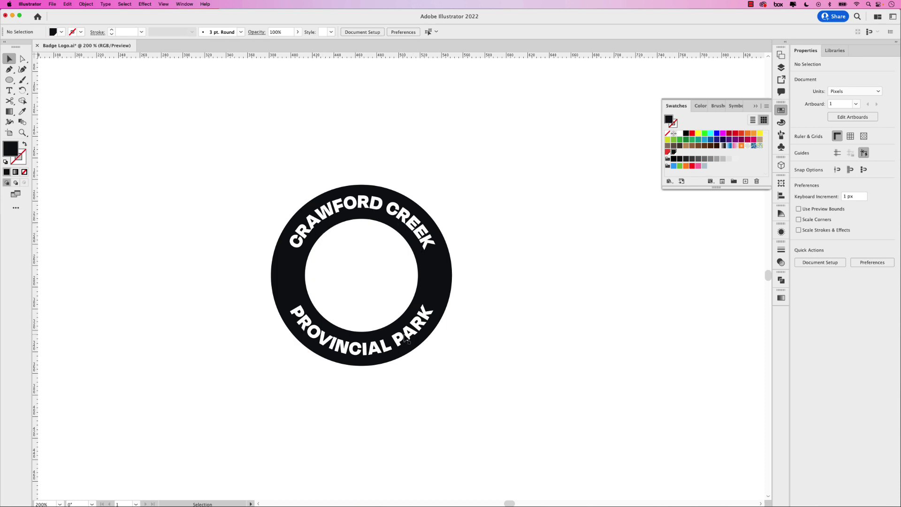
- Draw a black circle about 82 px in diameter inside the ring and center-align all badge elements horizontally and vertically
{"action": "left_click", "coordinate": [10, 80]}
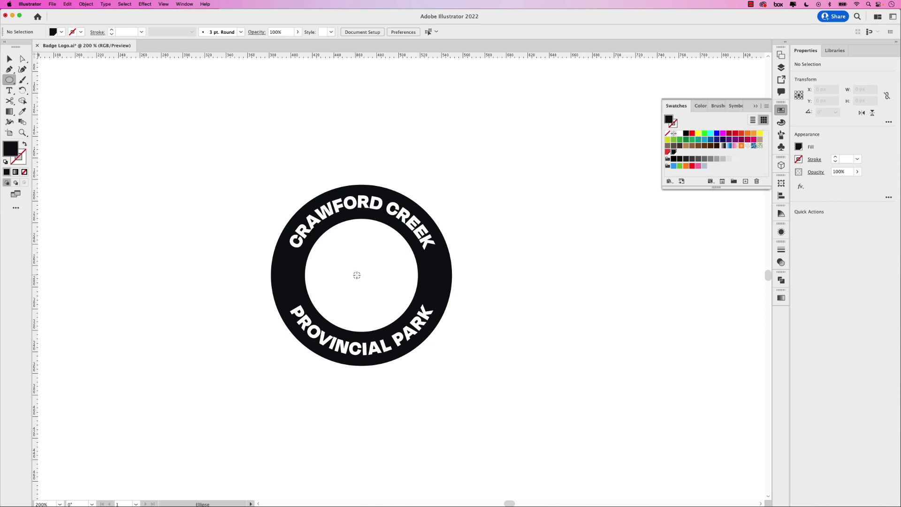
{"action": "left_click_drag", "start_coordinate": [358, 273], "coordinate": [384, 319]}
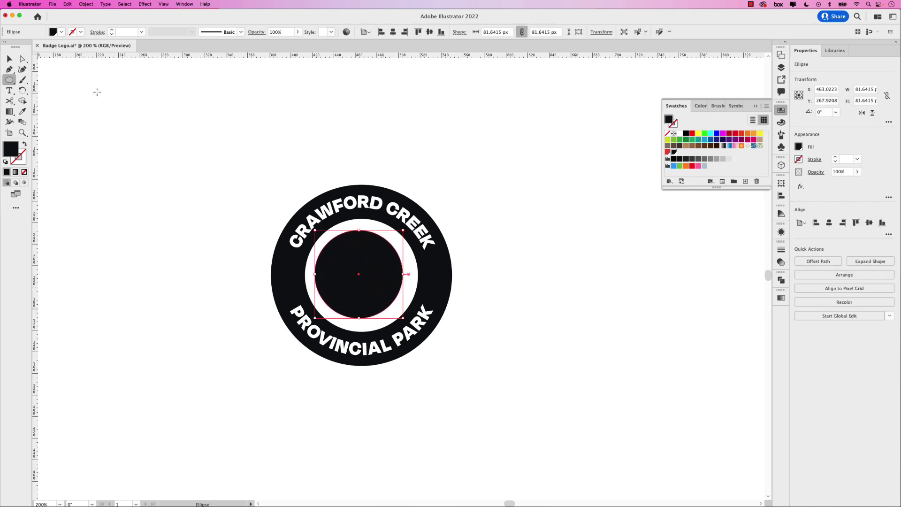
{"action": "key", "text": "v"}
{"action": "left_click_drag", "start_coordinate": [251, 198], "coordinate": [497, 399]}
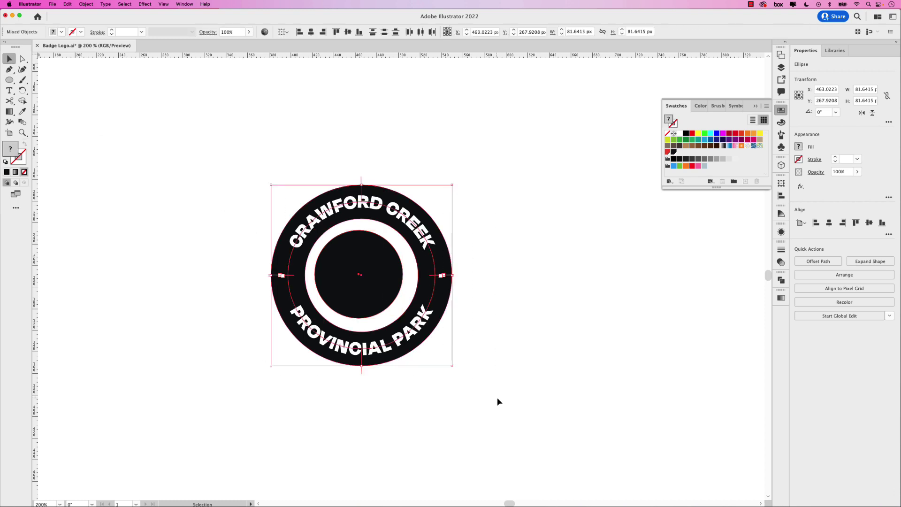
{"action": "left_click", "coordinate": [311, 32]}
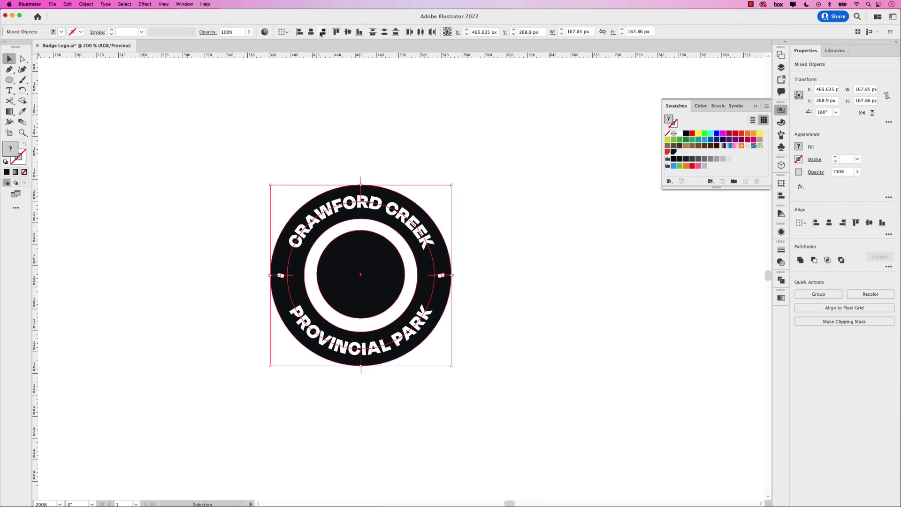
{"action": "left_click", "coordinate": [348, 32]}
{"action": "left_click", "coordinate": [455, 238]}
- Enlarge the central black circle from its center, leaving only a thin white ring around it
{"action": "left_click", "coordinate": [385, 265]}
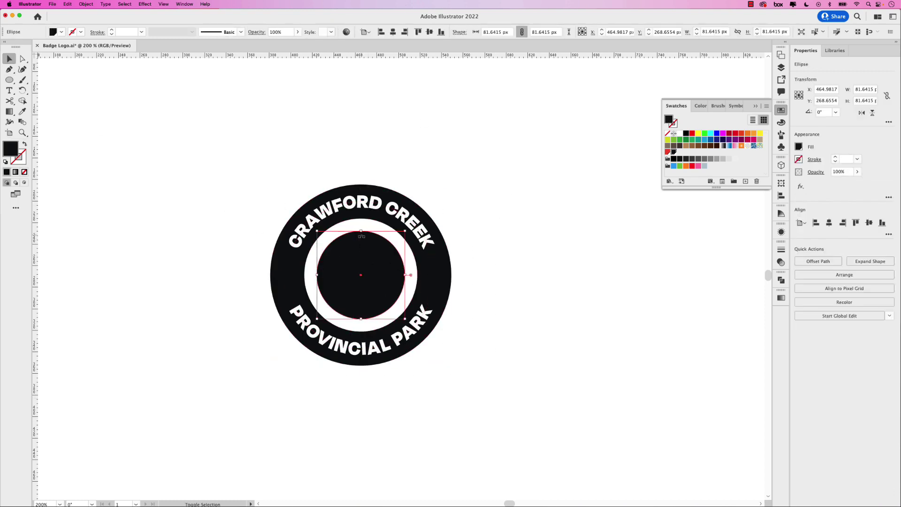
{"action": "left_click_drag", "start_coordinate": [361, 233], "coordinate": [362, 228]}
{"action": "left_click", "coordinate": [454, 235]}
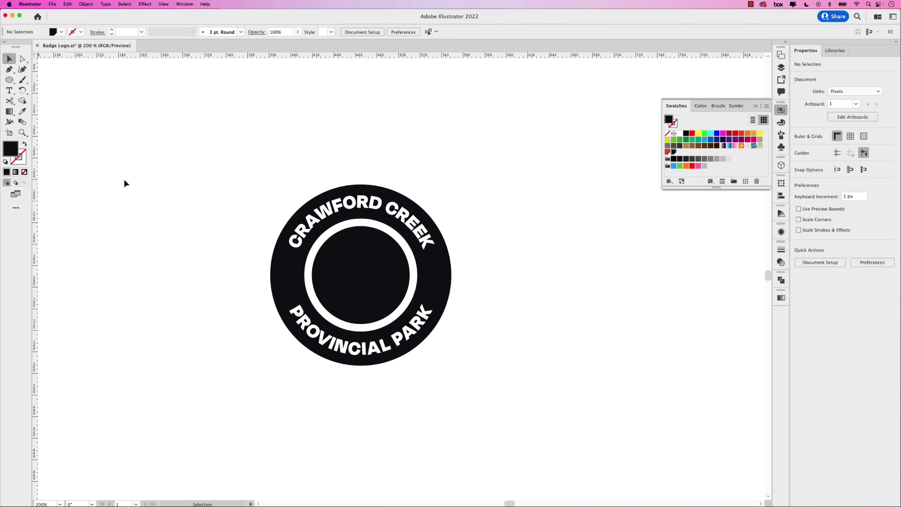
- Draw a small circle about 9.5 px in diameter and place it on the black ring's left side, between the two texts
{"action": "left_click", "coordinate": [10, 81]}
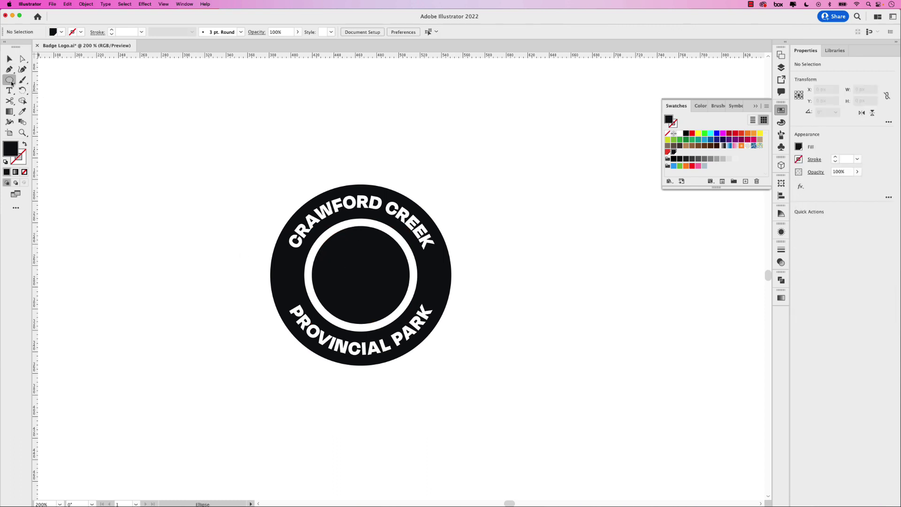
{"action": "left_click", "coordinate": [11, 83]}
{"action": "left_click_drag", "start_coordinate": [239, 276], "coordinate": [249, 287]}
{"action": "key", "text": "v"}
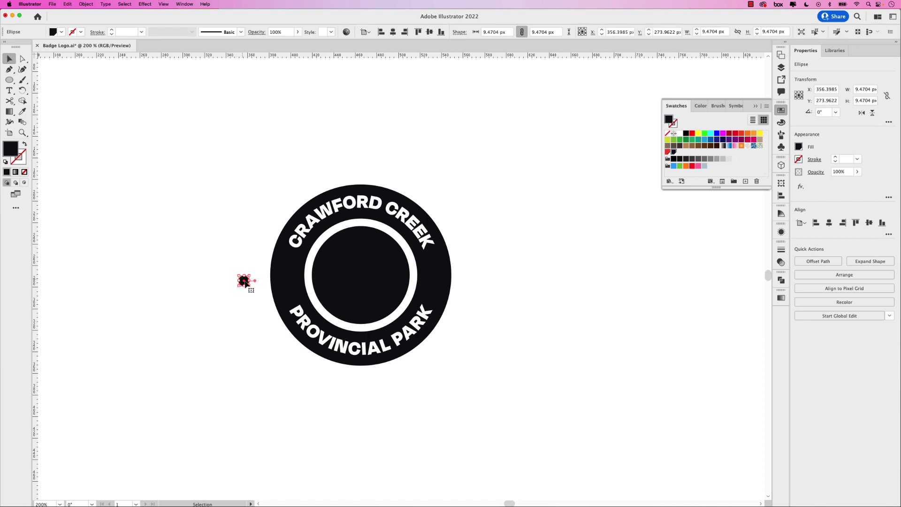
{"action": "left_click_drag", "start_coordinate": [243, 281], "coordinate": [289, 276]}
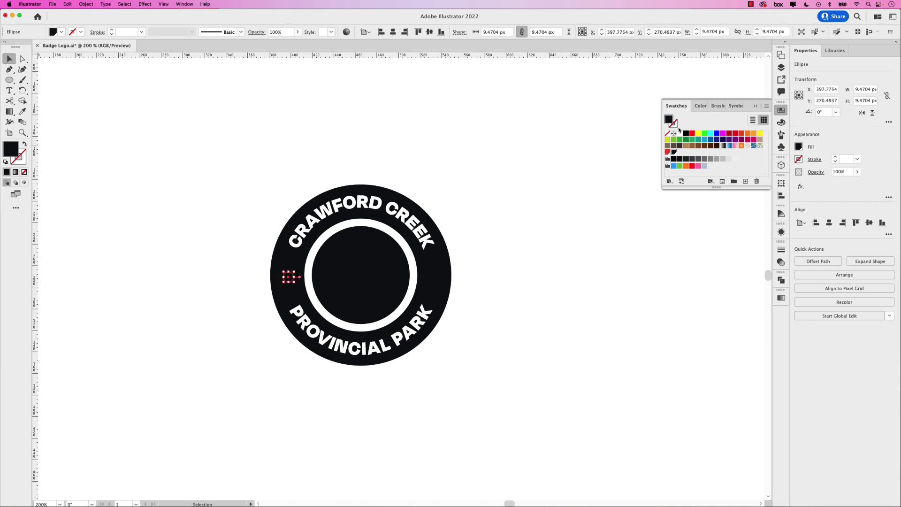
- Fill the small dot white and place a copy of it straight across on the ring's opposite side
{"action": "left_click", "coordinate": [680, 134]}
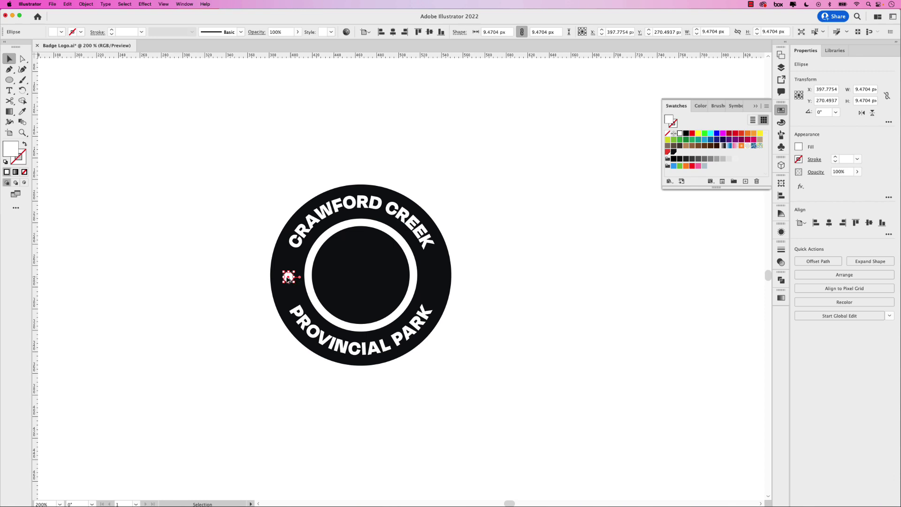
{"action": "left_click_drag", "start_coordinate": [288, 277], "coordinate": [431, 278]}
- Try centering the two dots horizontally, undo that, and group the two white dots instead
{"action": "left_click", "coordinate": [288, 277], "text": "shift"}
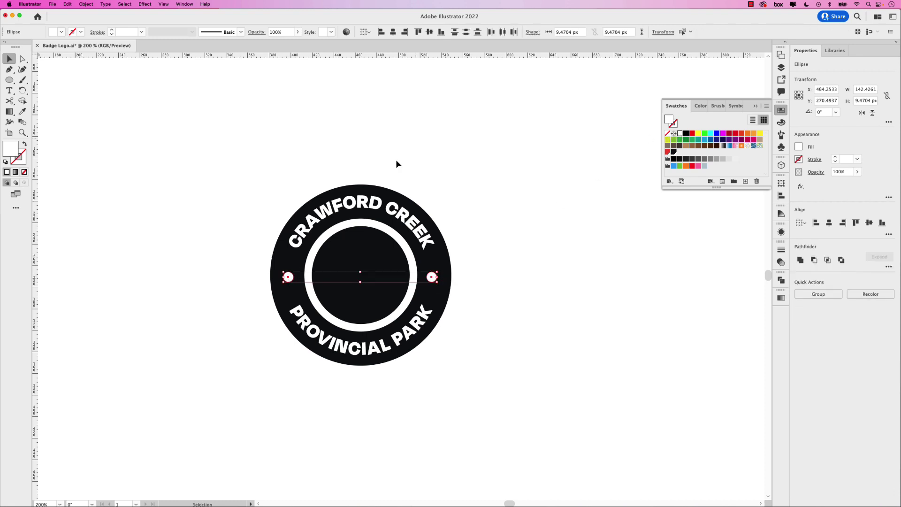
{"action": "left_click", "coordinate": [393, 32]}
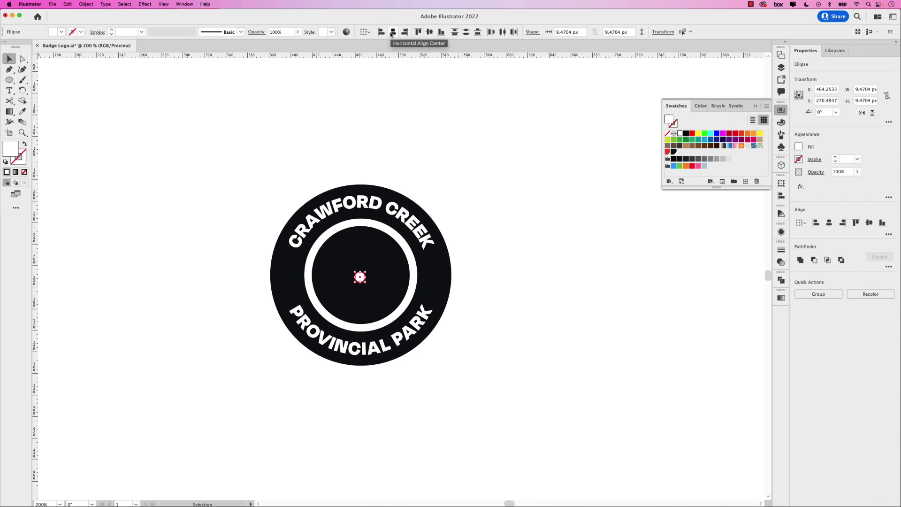
{"action": "key", "text": "super+z"}
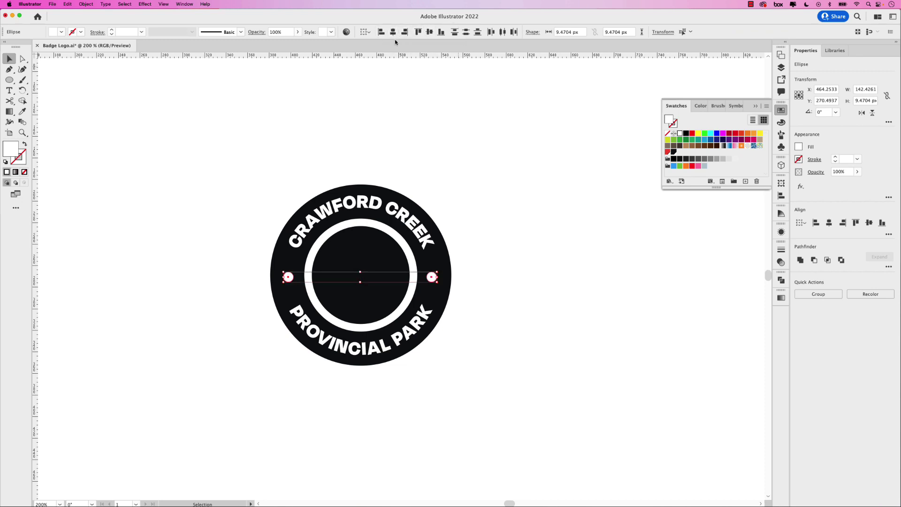
{"action": "key", "text": "super+g"}
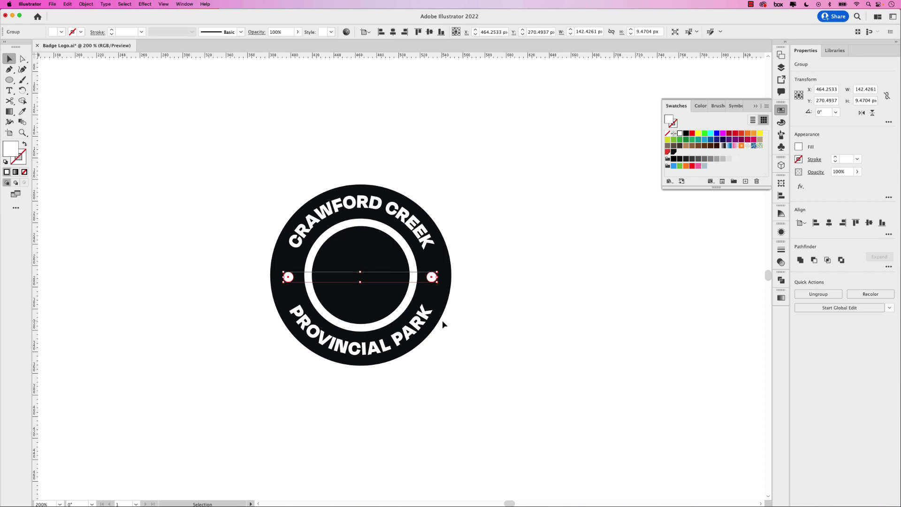
{"action": "left_click", "coordinate": [488, 210]}
- Copy the central black circle in place and scale the copy from its center to about 72 px in diameter
{"action": "left_click", "coordinate": [371, 243]}
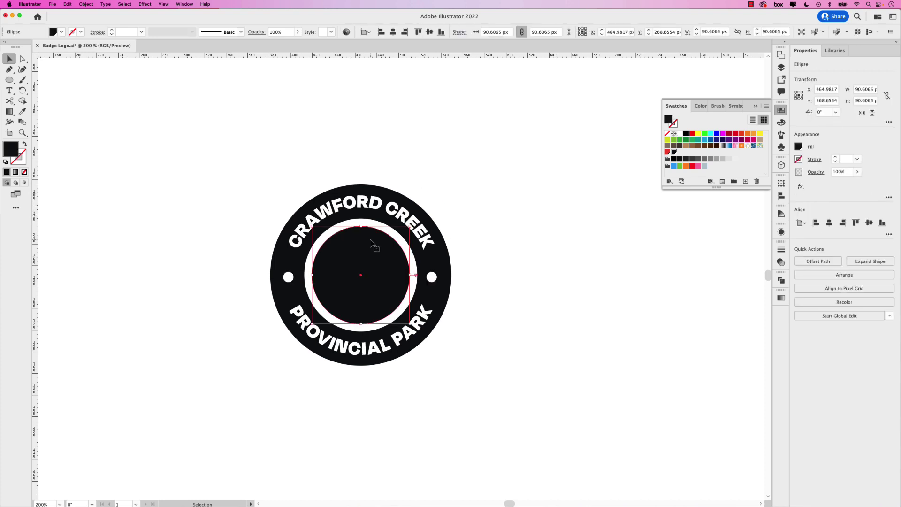
{"action": "key", "text": "a"}
{"action": "key", "text": "v"}
{"action": "left_click_drag", "start_coordinate": [362, 227], "coordinate": [362, 237]}
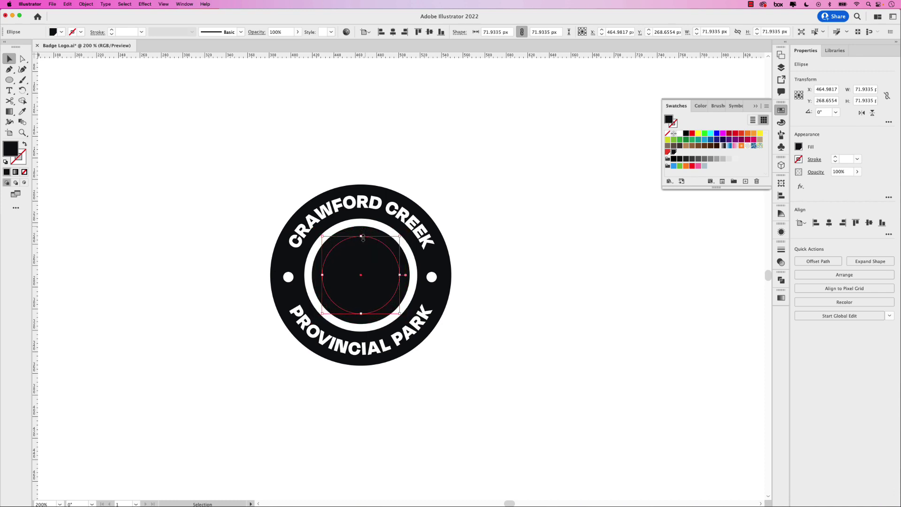
- Swap the smaller circle's fill for a stroke, leaving no fill, and color the stroke white
{"action": "key", "text": "shift+x"}
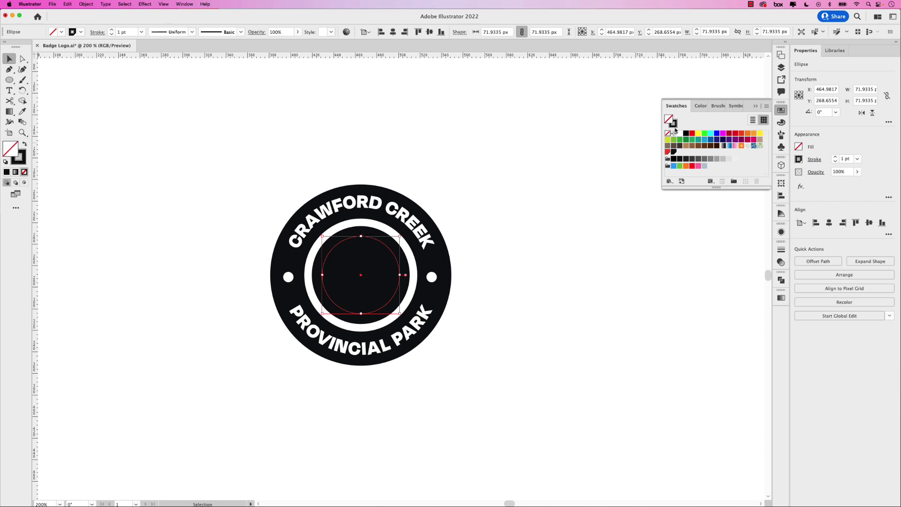
{"action": "left_click", "coordinate": [674, 125]}
{"action": "left_click", "coordinate": [679, 134]}
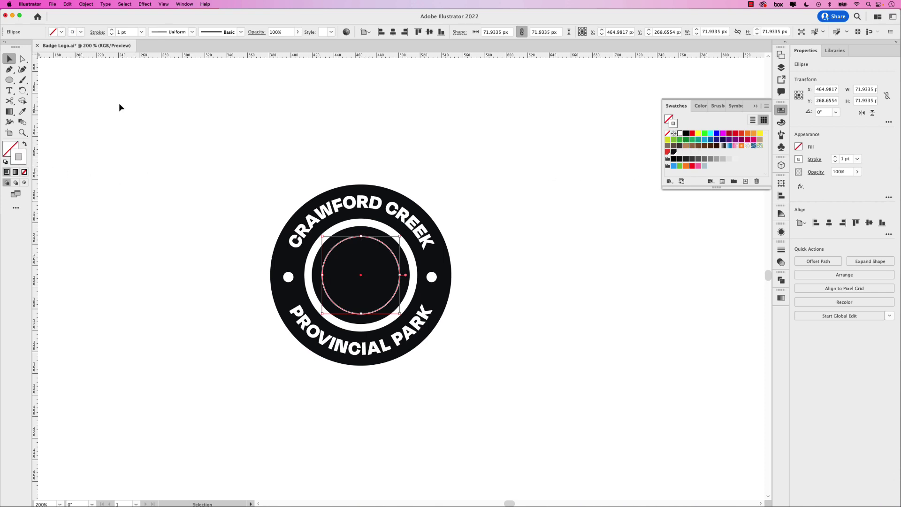
- Start a Type on a Path text on the smaller circle and set its font style to Degular Display Medium
{"action": "left_click_drag", "start_coordinate": [12, 94], "coordinate": [60, 101]}
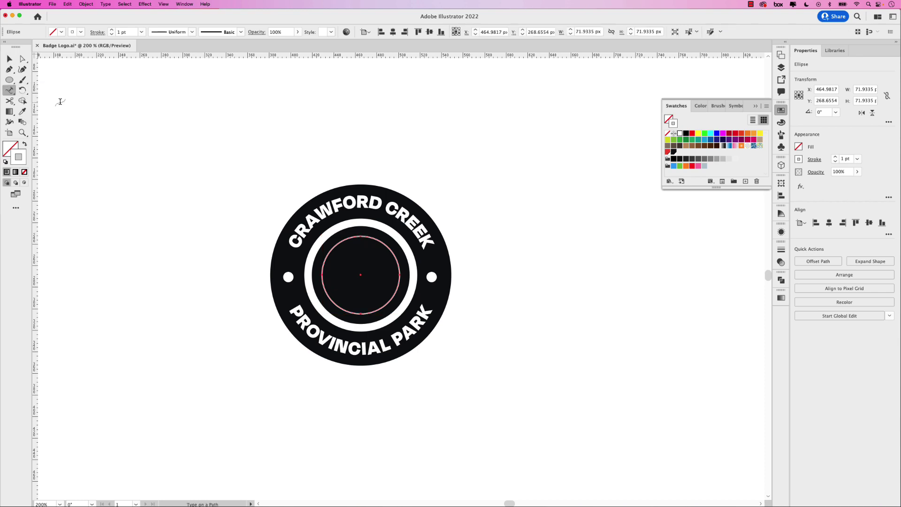
{"action": "left_click", "coordinate": [344, 239]}
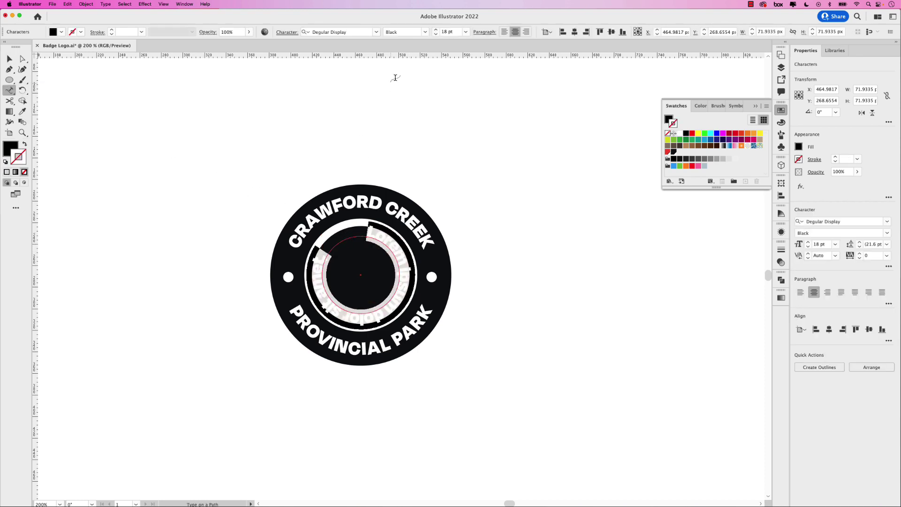
{"action": "key", "text": "Escape"}
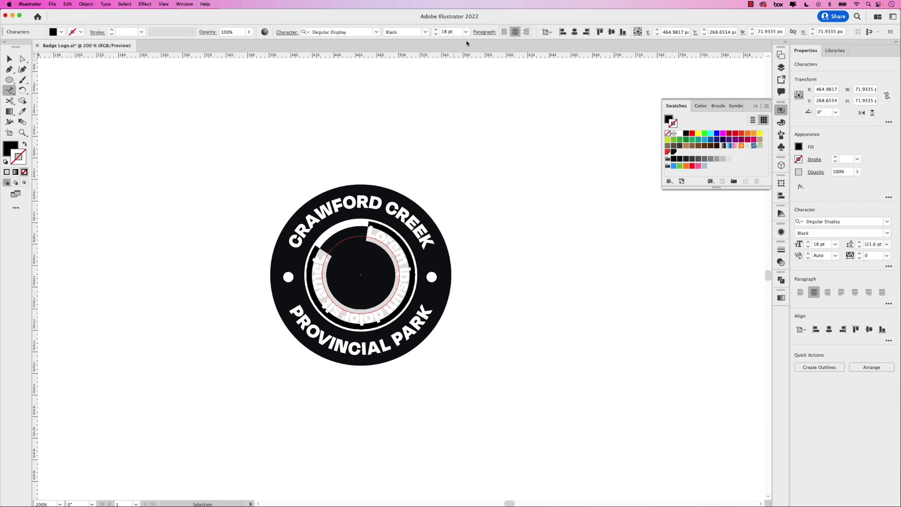
{"action": "left_click", "coordinate": [425, 31]}
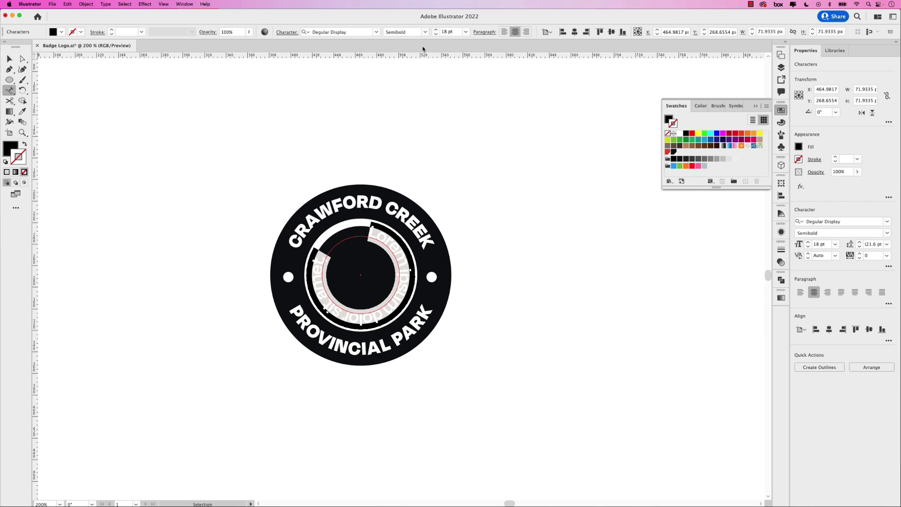
{"action": "left_click", "coordinate": [424, 32]}
{"action": "left_click", "coordinate": [408, 100]}
- Enter FOUNDED IN 1976 along the inner circle and reduce all of its text to 14 pt
{"action": "key", "text": "space"}
{"action": "left_click", "coordinate": [372, 248], "text": "super"}
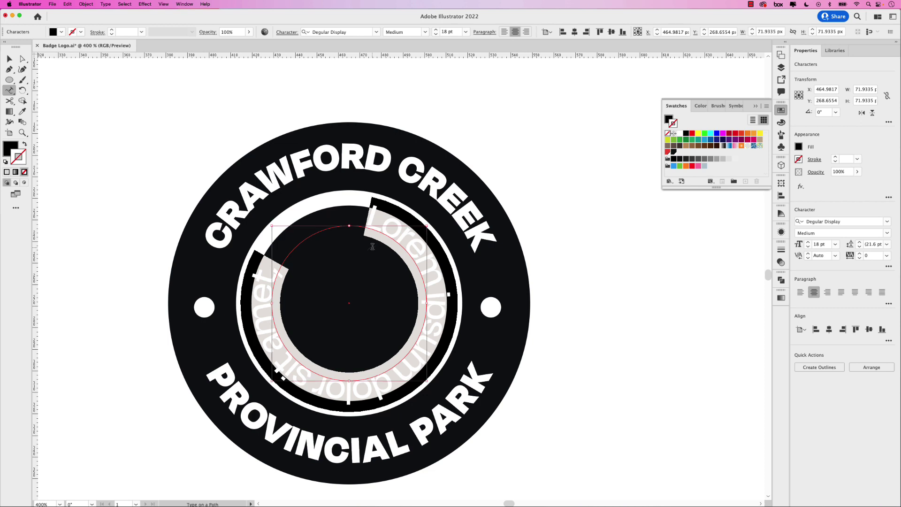
{"action": "type", "text": "FOU"}
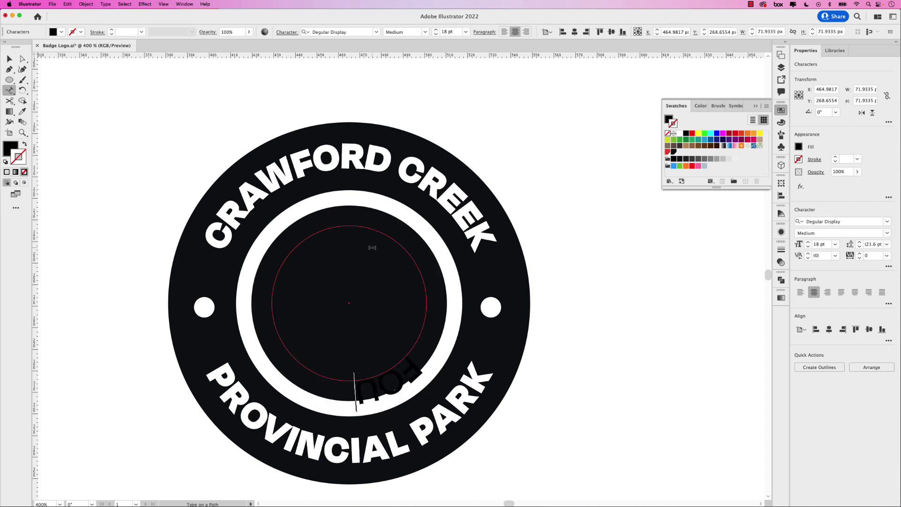
{"action": "type", "text": "NDED"}
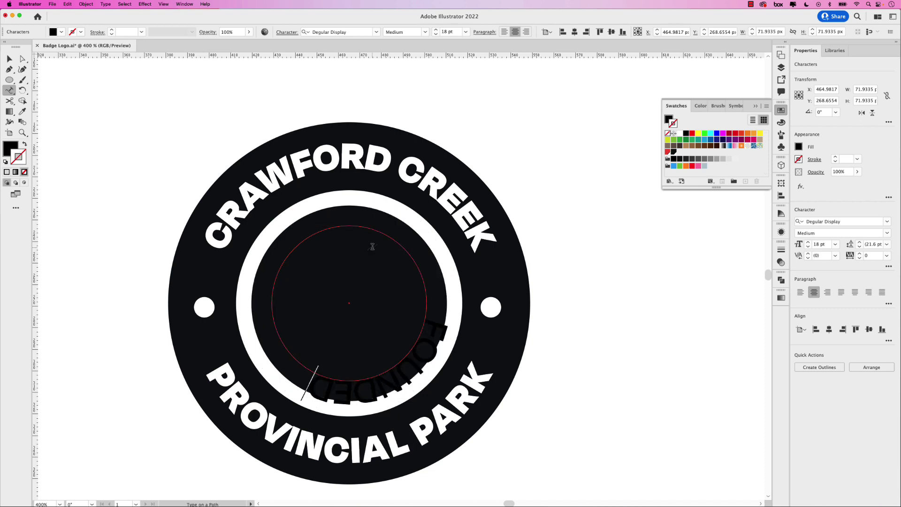
{"action": "type", "text": " IN 1"}
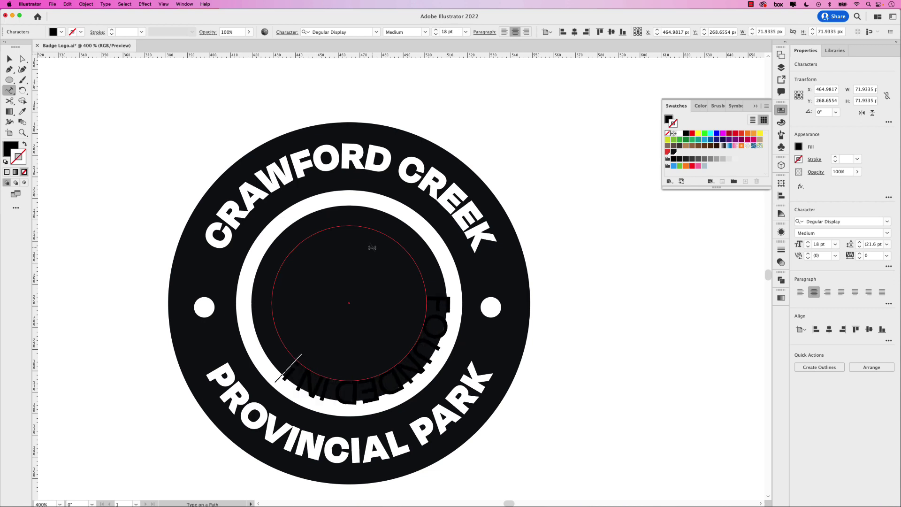
{"action": "type", "text": "97"}
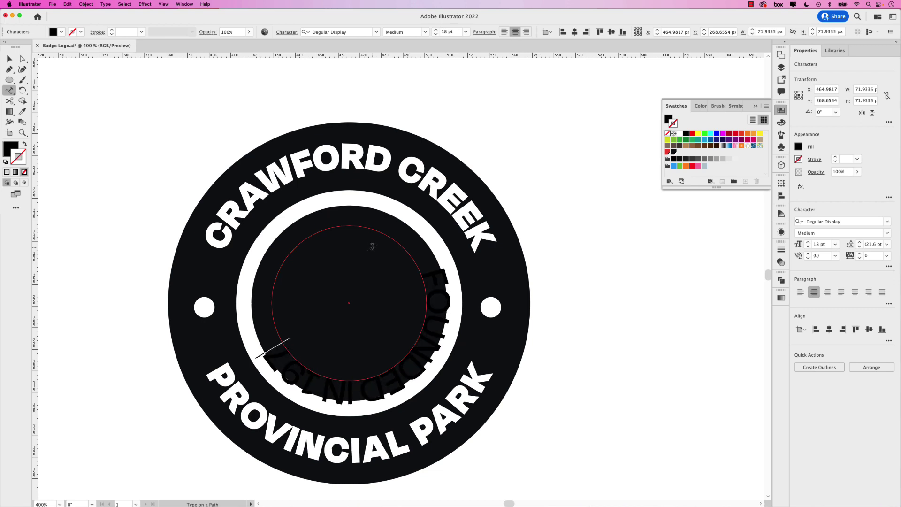
{"action": "type", "text": "6"}
{"action": "key", "text": "super+a"}
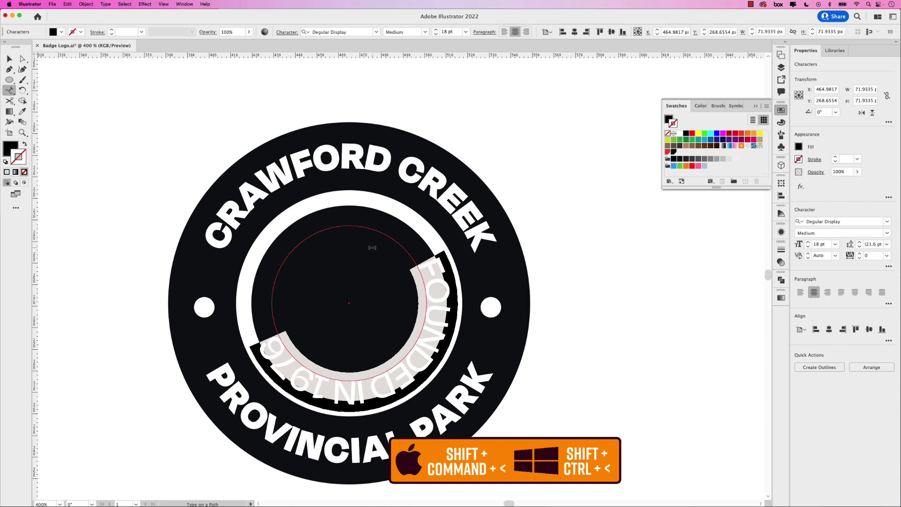
{"action": "key", "text": "super+shift+comma"}
{"action": "key", "text": "super+shift+comma"}
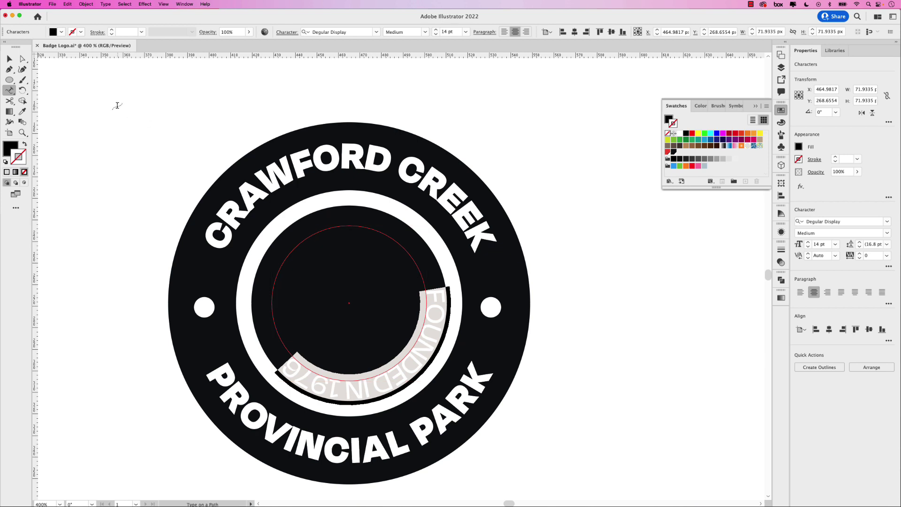
{"action": "key", "text": "Escape"}
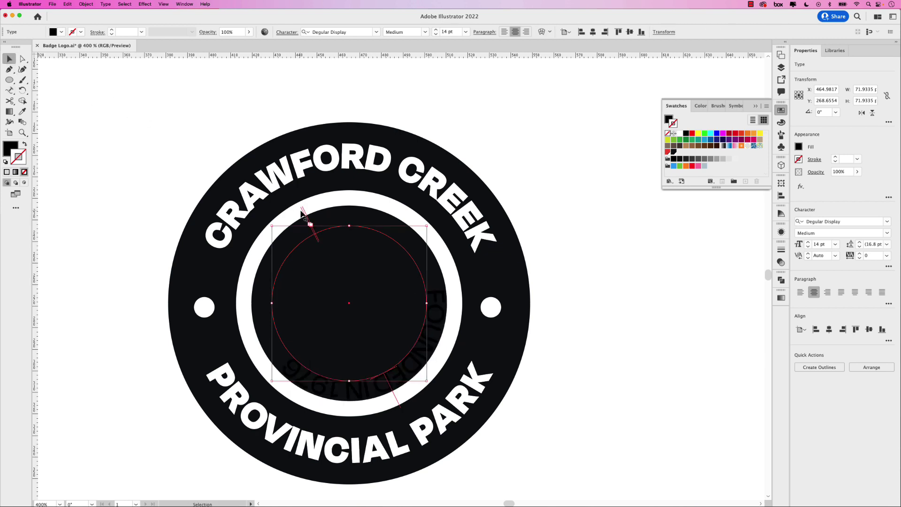
- Adjust the start, center and end brackets of FOUNDED IN 1976 so the text arcs centered over the inner circle's top
{"action": "left_click_drag", "start_coordinate": [303, 212], "coordinate": [255, 310]}
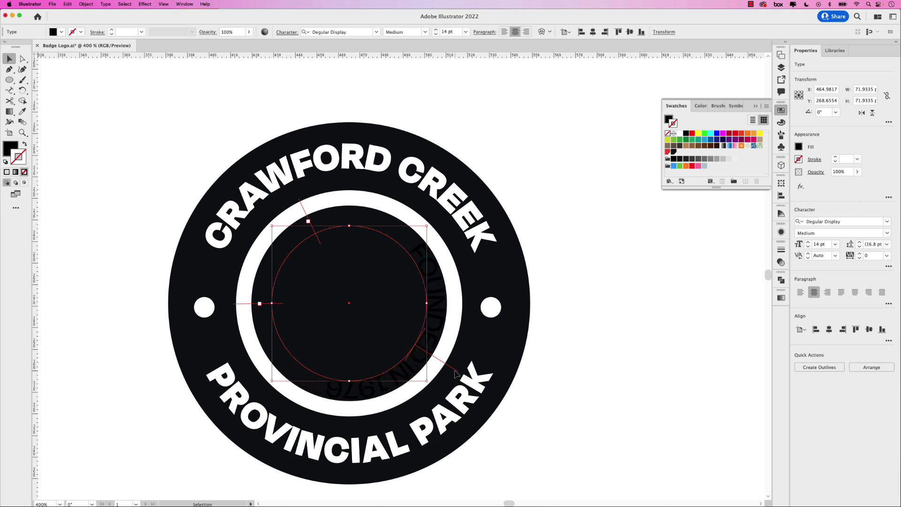
{"action": "left_click_drag", "start_coordinate": [455, 373], "coordinate": [353, 176]}
{"action": "left_click_drag", "start_coordinate": [408, 402], "coordinate": [441, 303]}
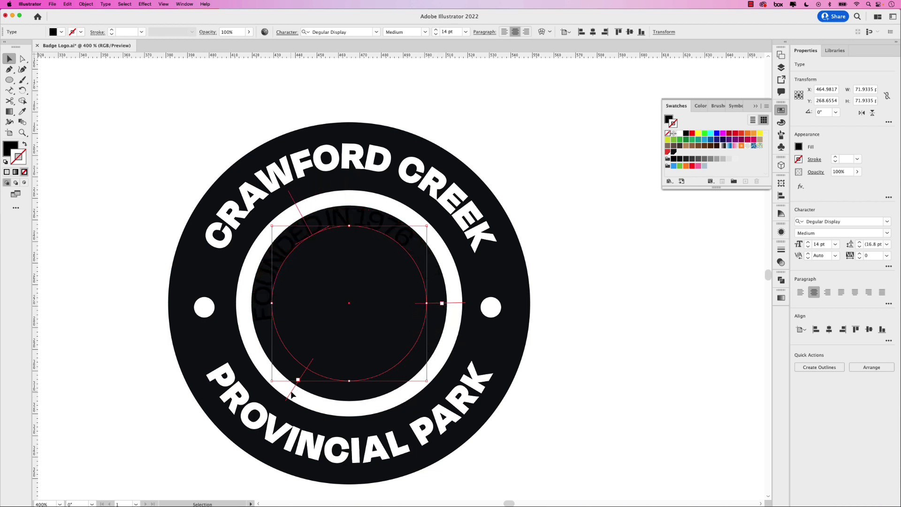
{"action": "left_click_drag", "start_coordinate": [290, 397], "coordinate": [257, 302]}
- Reduce the font size of the whole FOUNDED IN 1976 text to 8 pt
{"action": "double_click", "coordinate": [318, 225]}
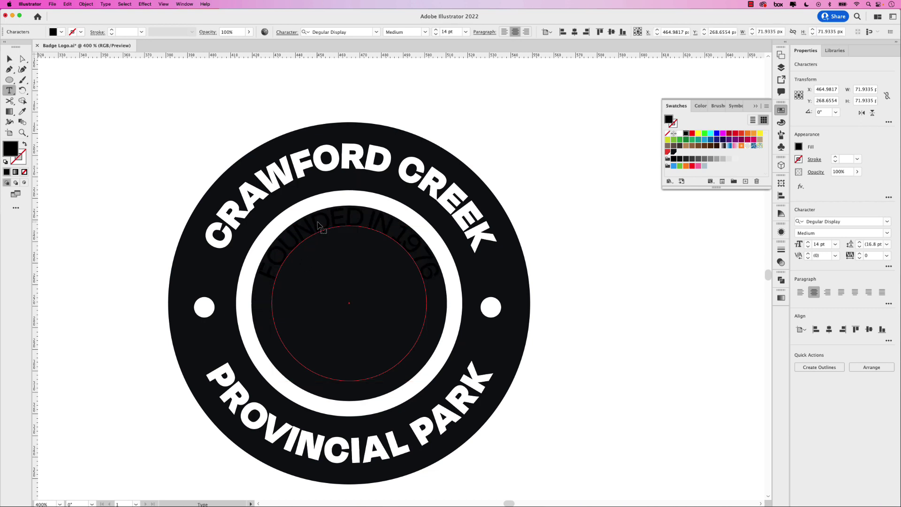
{"action": "key", "text": "super+a"}
{"action": "key", "text": "super+shift+comma"}
{"action": "key", "text": "super+shift+comma"}
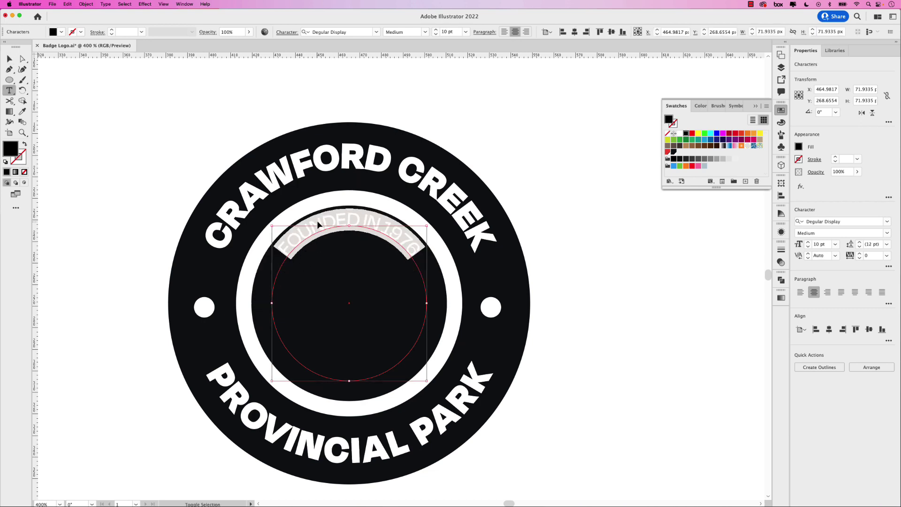
{"action": "key", "text": "super+shift+comma"}
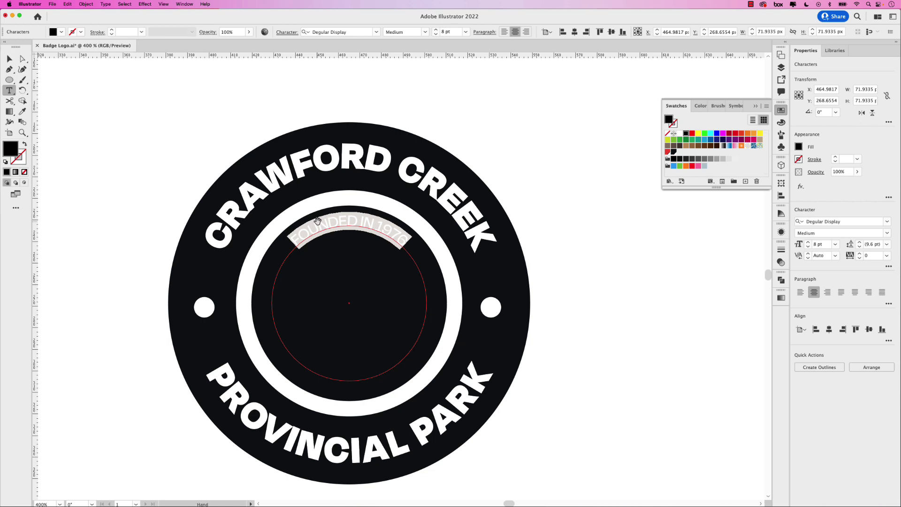
- Increase the tracking of FOUNDED IN 1976 to 180 and finish editing the text
{"action": "key", "text": "alt+Right"}
{"action": "key", "text": "alt+Right"}
{"action": "key", "text": "alt+Right"}
{"action": "key", "text": "alt+Right"}
{"action": "key", "text": "alt+Right"}
{"action": "key", "text": "alt+Right"}
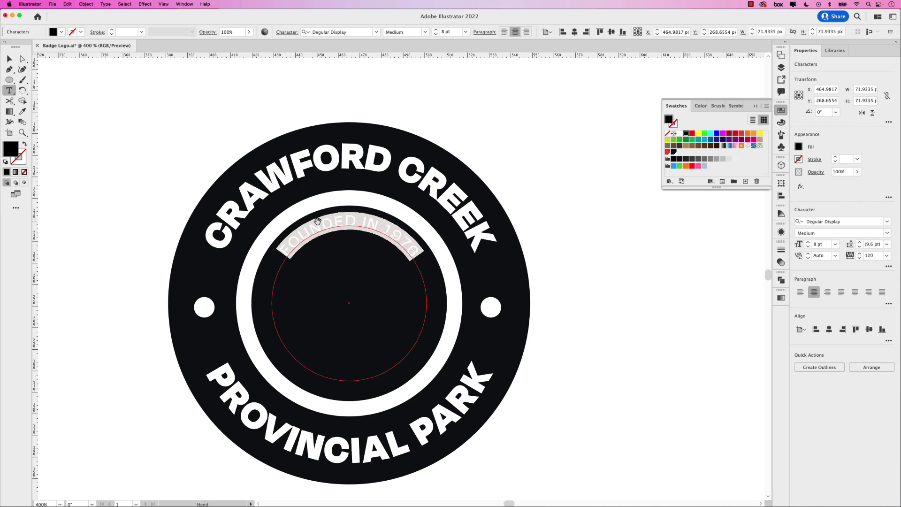
{"action": "key", "text": "alt+Right"}
{"action": "key", "text": "alt+Right"}
{"action": "key", "text": "alt+Right"}
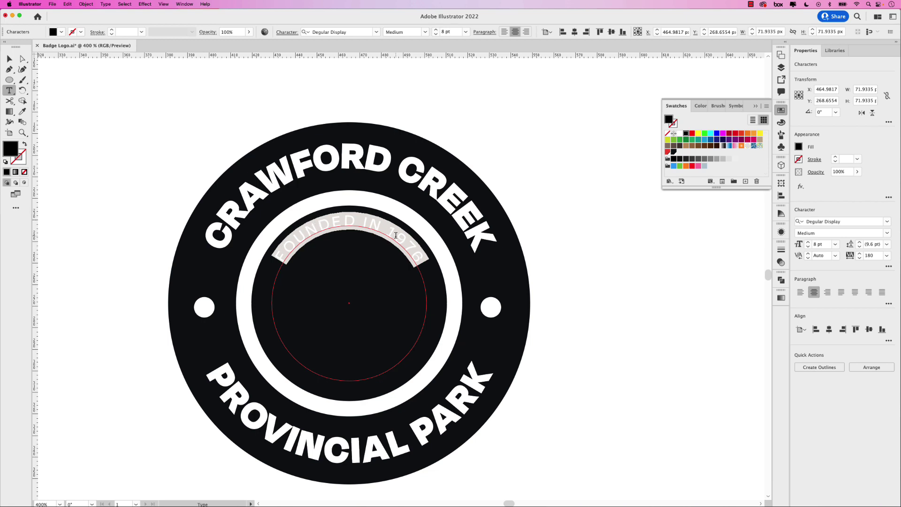
{"action": "left_click", "coordinate": [9, 59]}
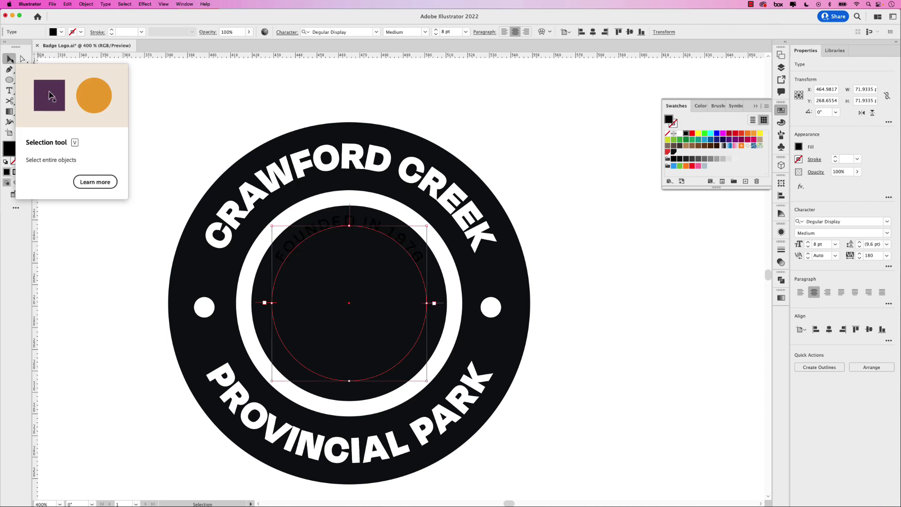
- Set the Type on a Path options of FOUNDED IN 1976 to align to the path's Center, with the preview on
{"action": "left_click", "coordinate": [105, 4]}
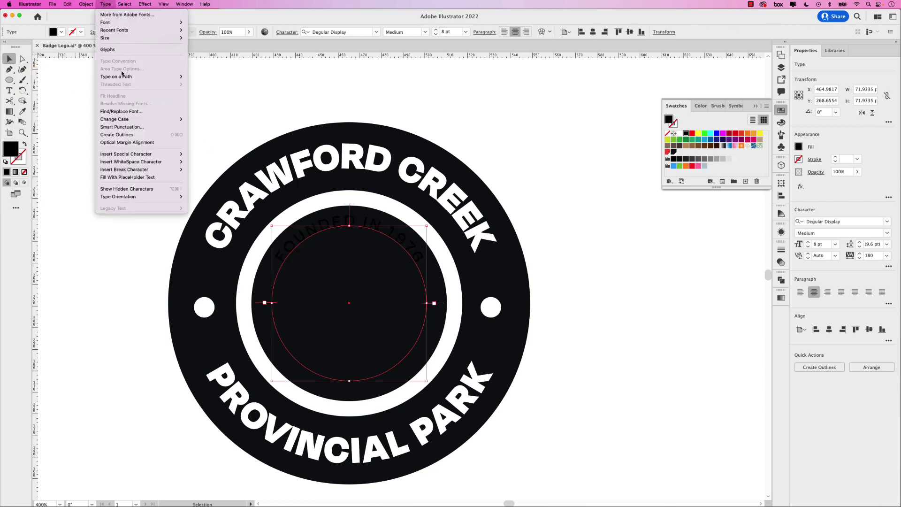
{"action": "mouse_move", "coordinate": [121, 77]}
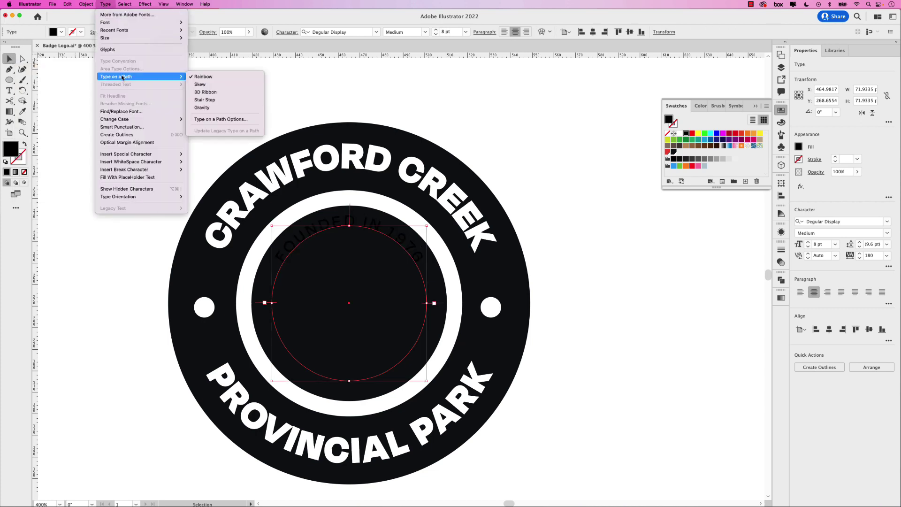
{"action": "left_click", "coordinate": [238, 121]}
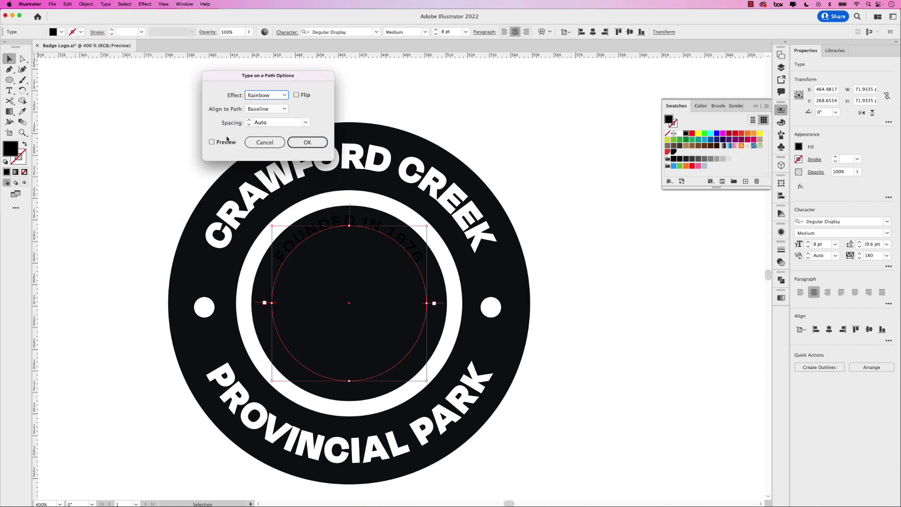
{"action": "left_click", "coordinate": [212, 141]}
{"action": "left_click", "coordinate": [277, 109]}
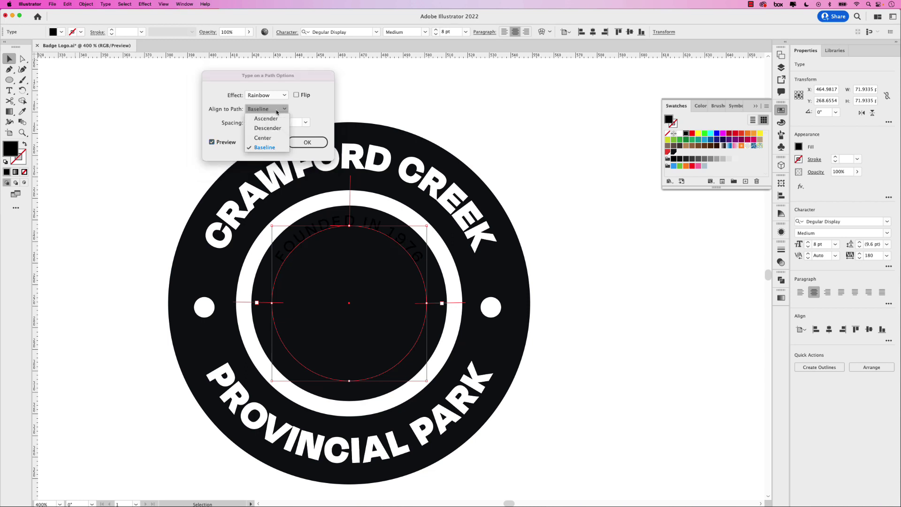
{"action": "left_click", "coordinate": [275, 140]}
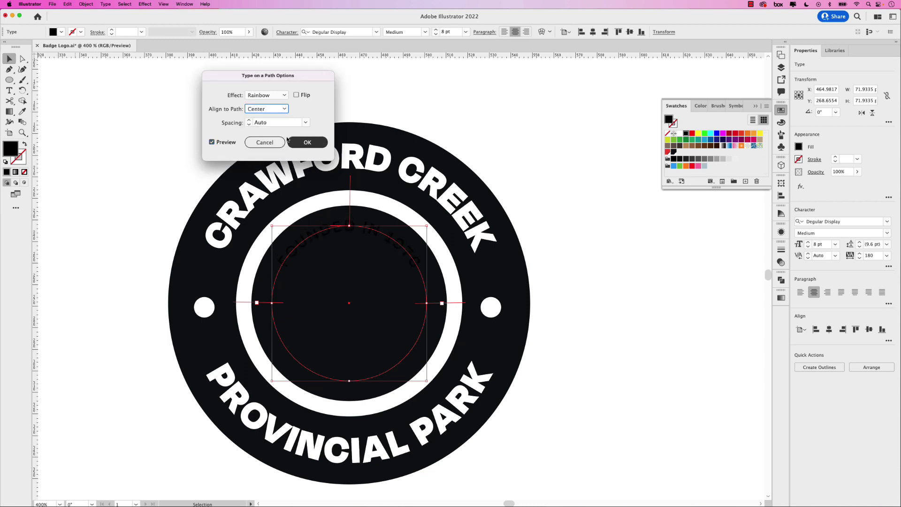
{"action": "left_click", "coordinate": [308, 143]}
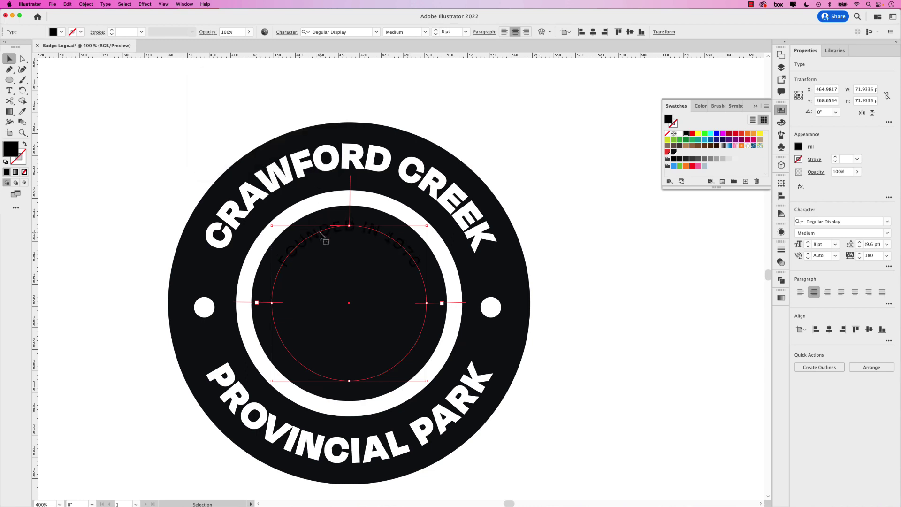
- Change the fill of the whole FOUNDED IN 1976 text to white and finish editing it
{"action": "double_click", "coordinate": [306, 238]}
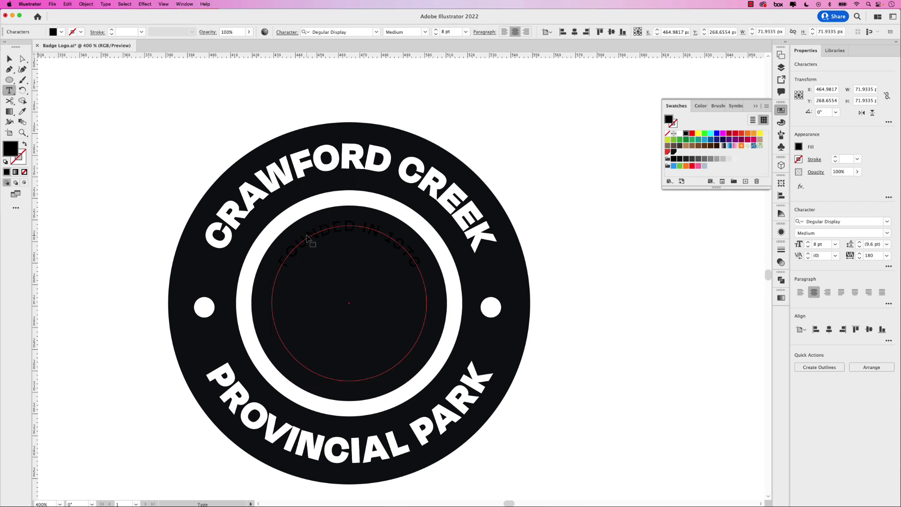
{"action": "key", "text": "super+a"}
{"action": "left_click", "coordinate": [680, 133]}
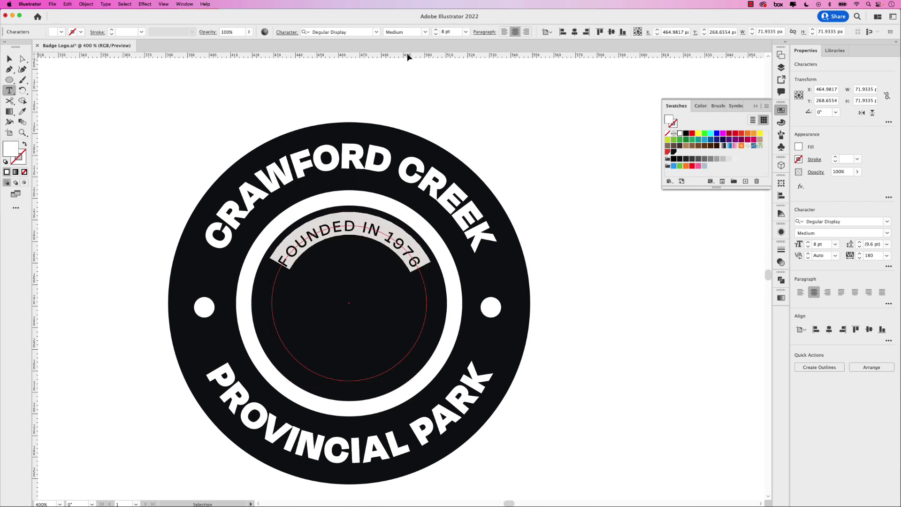
{"action": "left_click", "coordinate": [10, 58]}
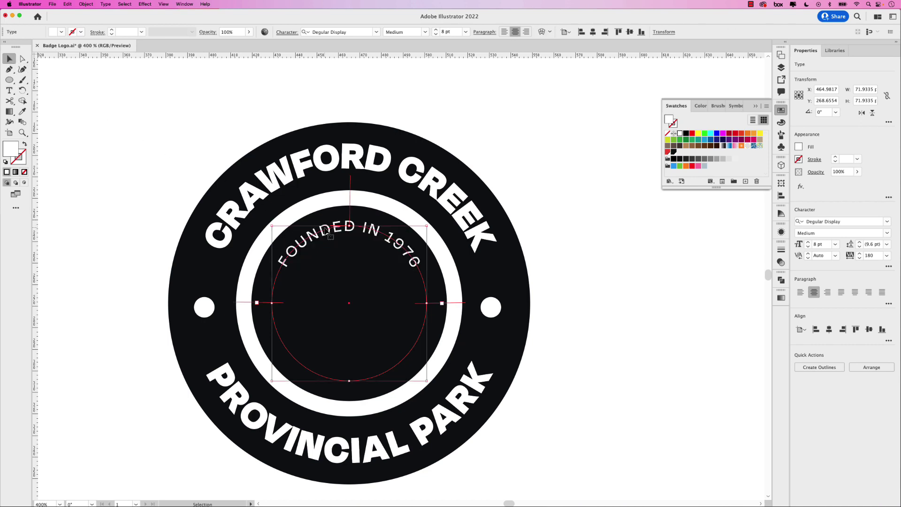
- Duplicate the FOUNDED IN 1976 text rotated 180° so the copy curves along the lower part of the inner circle
{"action": "key", "text": "a"}
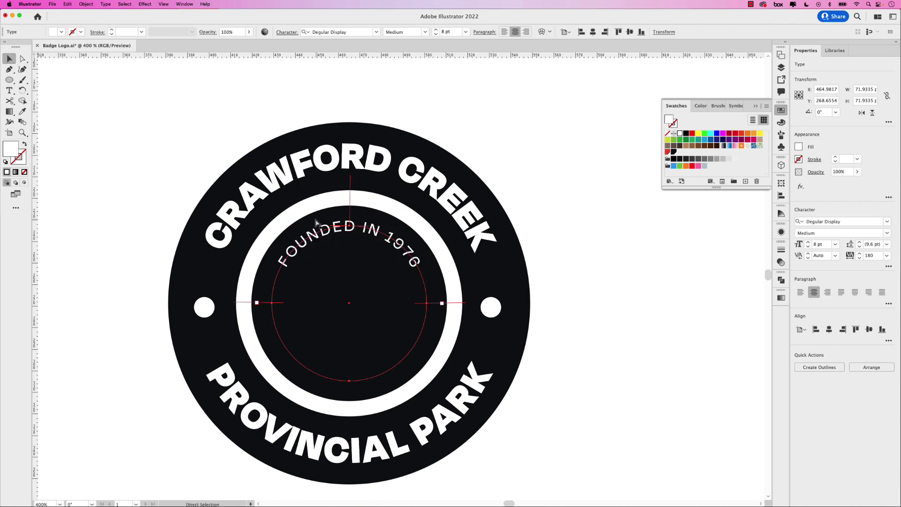
{"action": "key", "text": "v"}
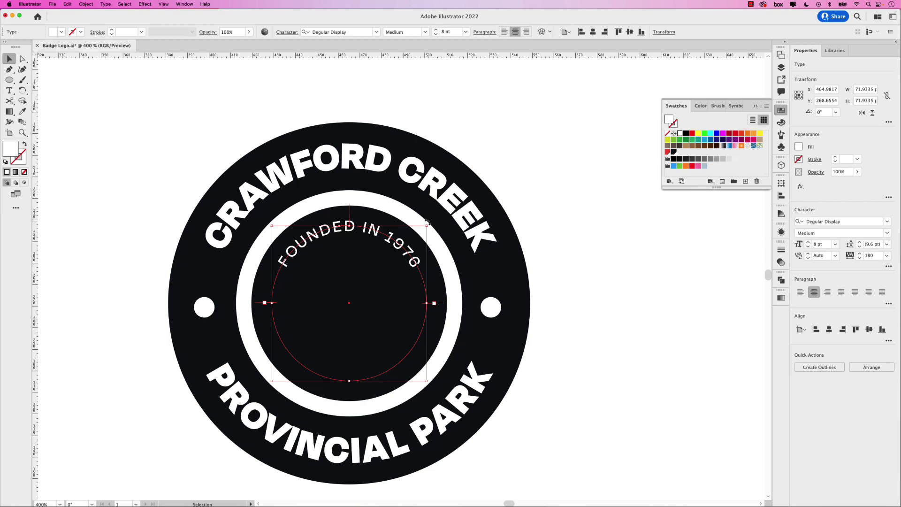
{"action": "left_click_drag", "start_coordinate": [407, 252], "coordinate": [306, 361]}
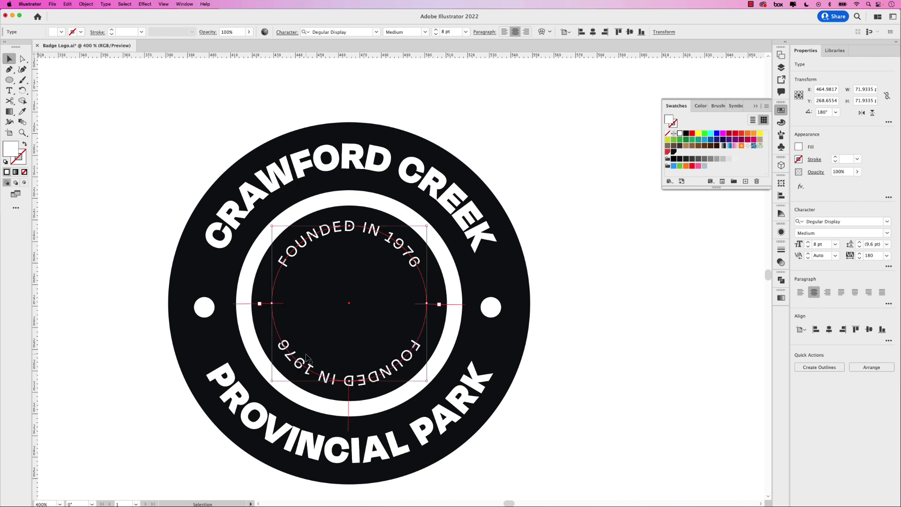
- Replace the text of the lower curved copy with BEAVERTON, OREGON and finish editing it
{"action": "triple_click", "coordinate": [384, 374]}
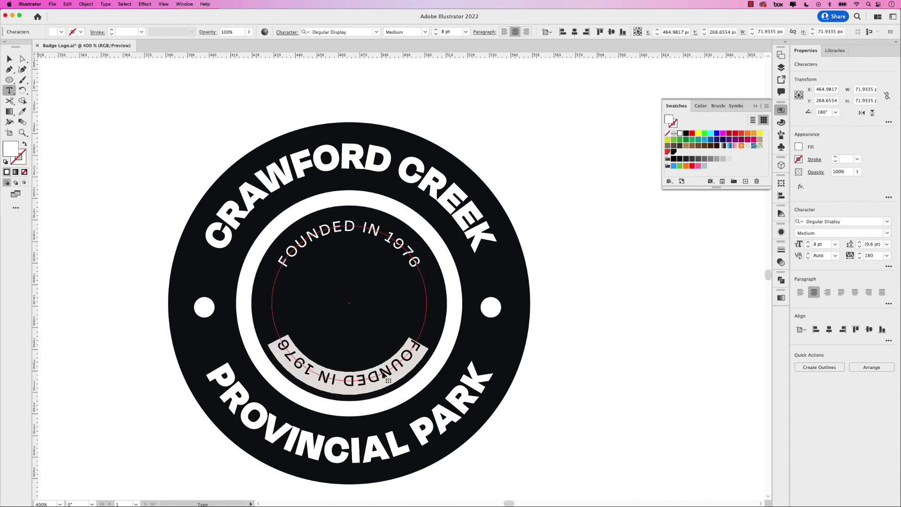
{"action": "type", "text": "BEAV"}
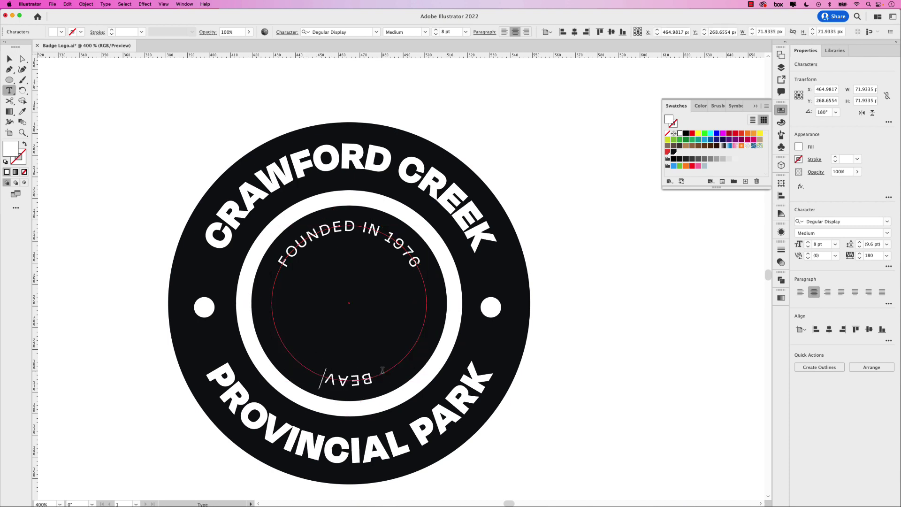
{"action": "type", "text": "ERTON, "}
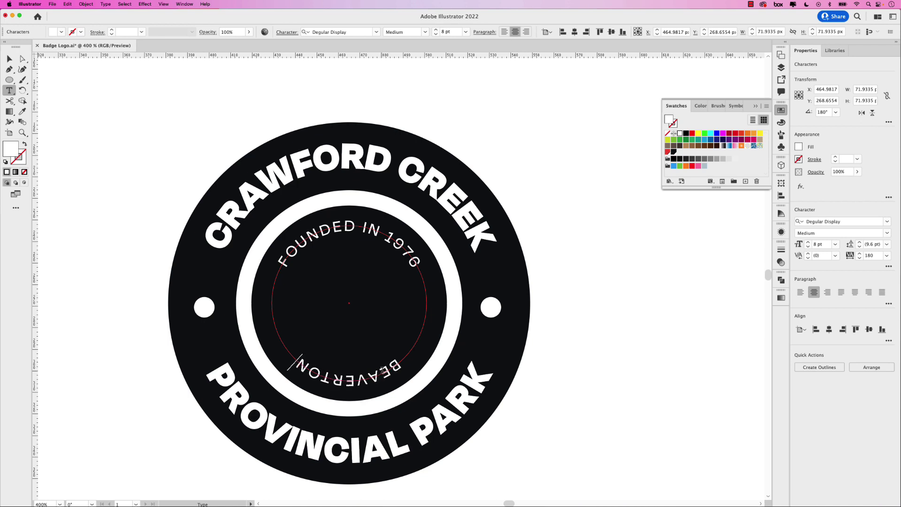
{"action": "type", "text": "OREGON"}
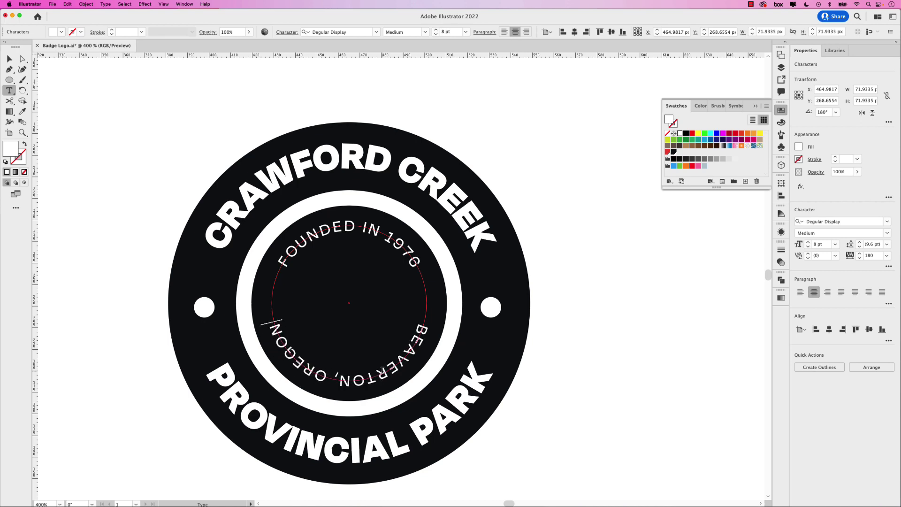
{"action": "key", "text": "ctrl+a"}
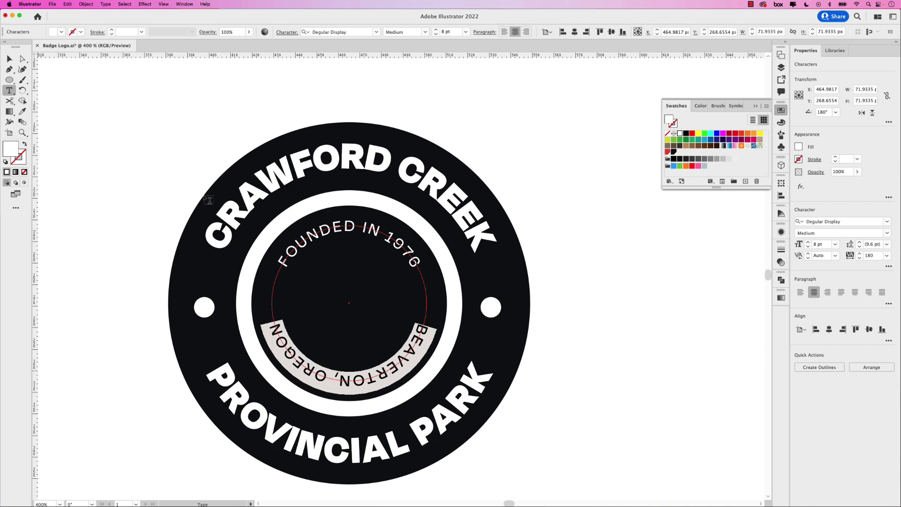
{"action": "left_click", "coordinate": [14, 60]}
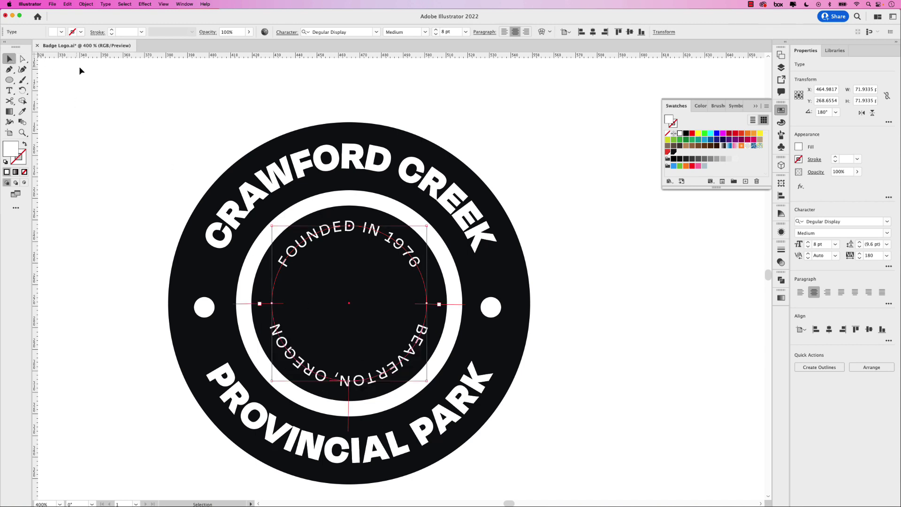
- Flip the BEAVERTON, OREGON text in the Type on a Path options, with the preview on, so it reads upright
{"action": "left_click", "coordinate": [106, 4]}
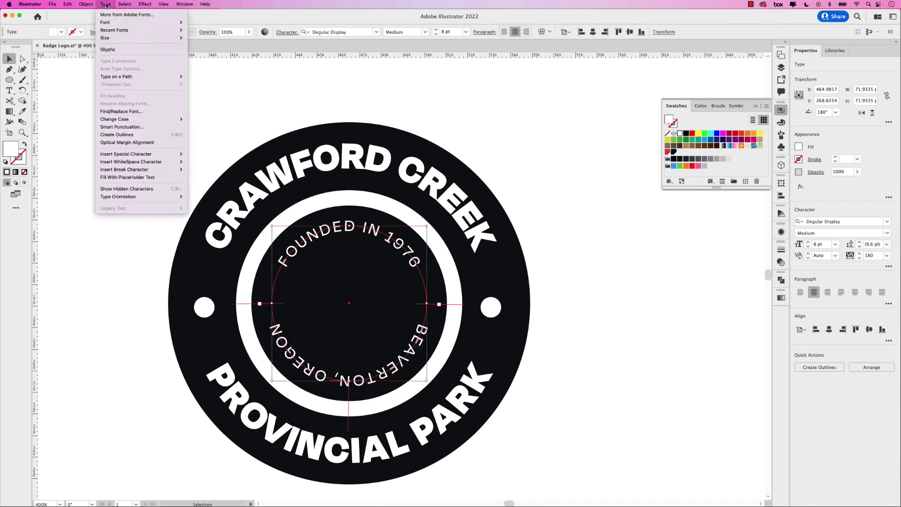
{"action": "mouse_move", "coordinate": [122, 78]}
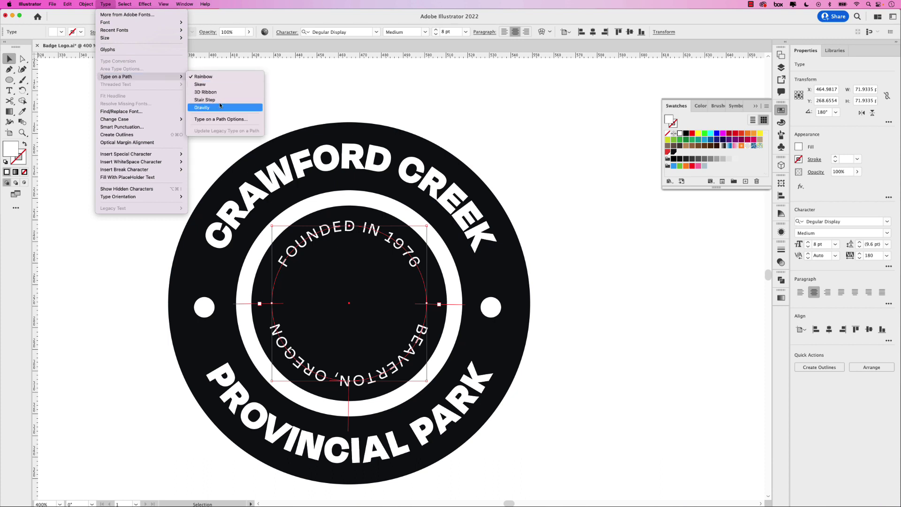
{"action": "left_click", "coordinate": [226, 120]}
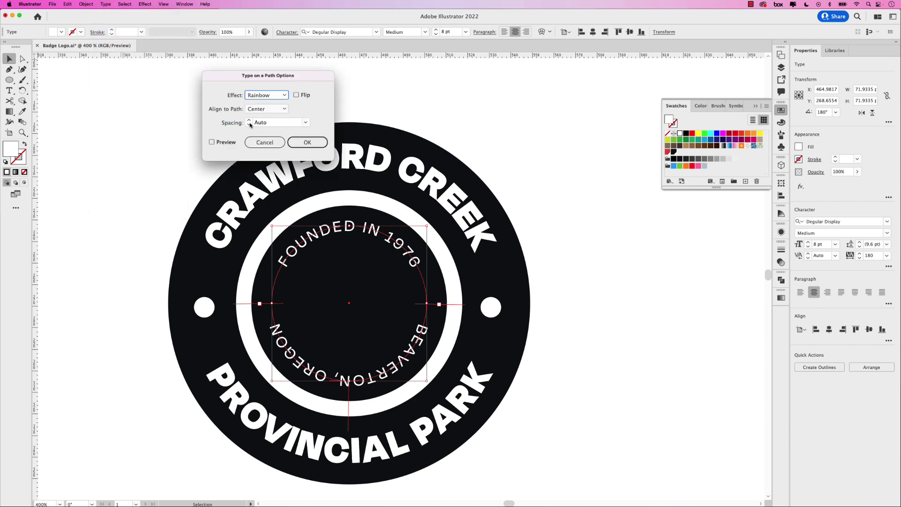
{"action": "left_click", "coordinate": [227, 143]}
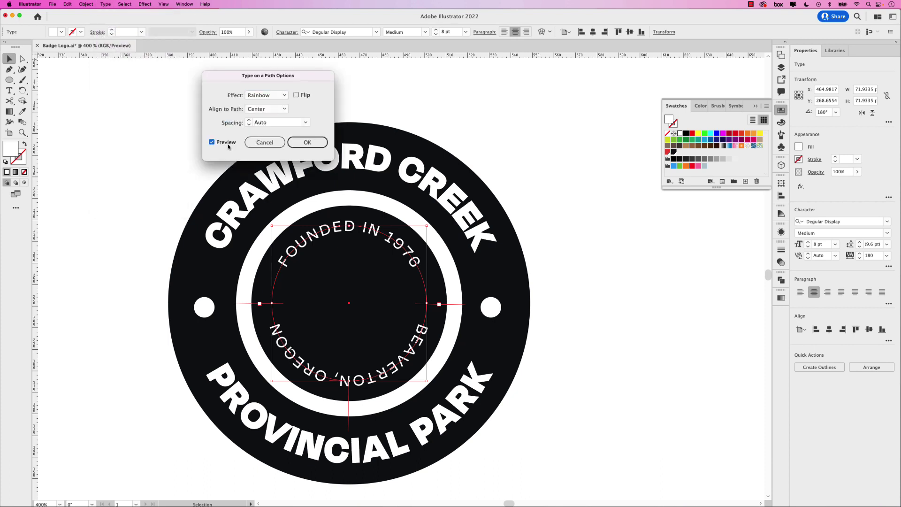
{"action": "left_click", "coordinate": [296, 95]}
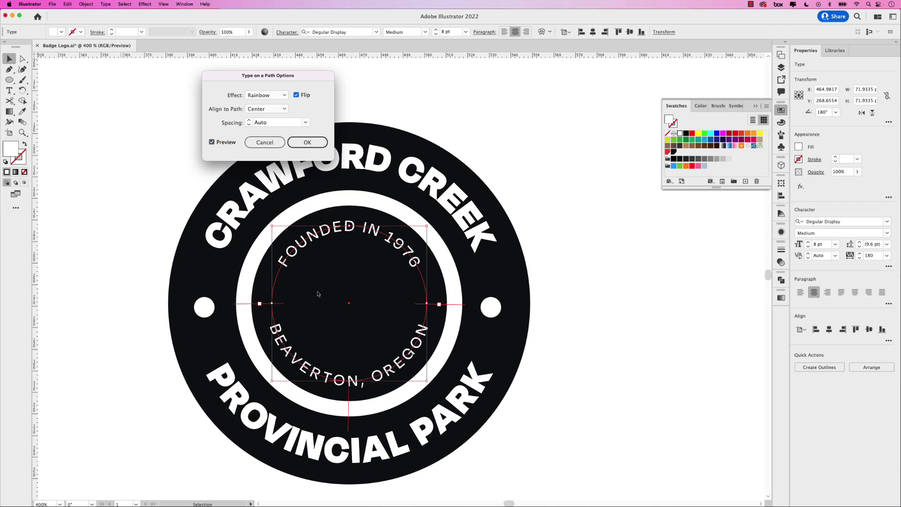
{"action": "left_click", "coordinate": [295, 146]}
{"action": "left_click", "coordinate": [298, 145]}
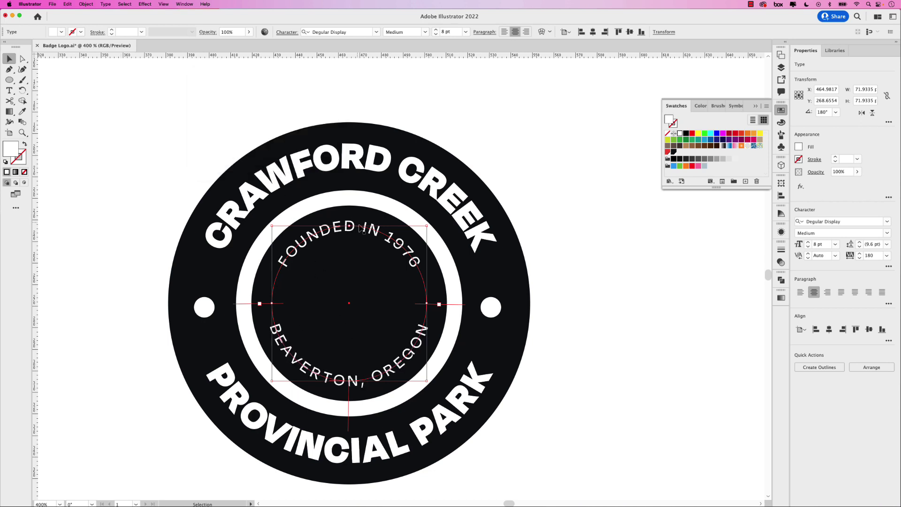
- Scale both inner curved texts up together from their center to about 74.62 px wide
{"action": "left_click", "coordinate": [330, 228]}
{"action": "left_click", "coordinate": [380, 378]}
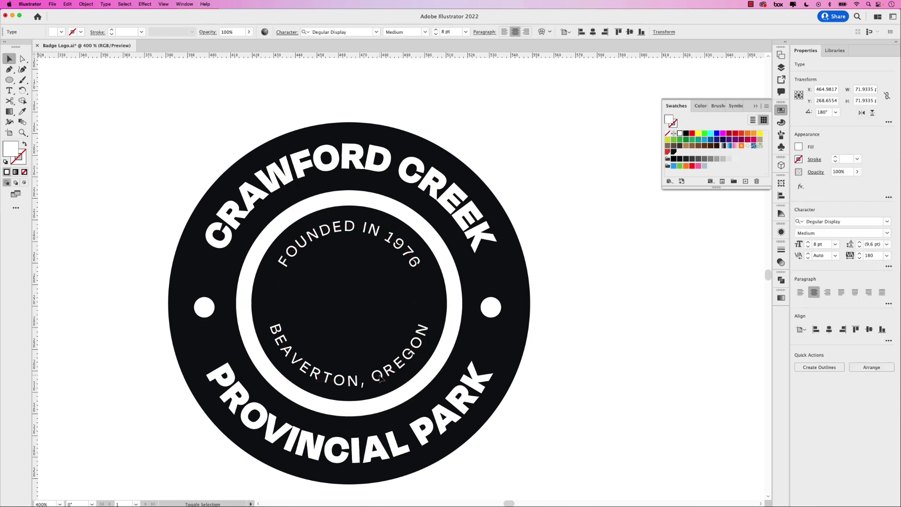
{"action": "left_click", "coordinate": [396, 256], "text": "shift"}
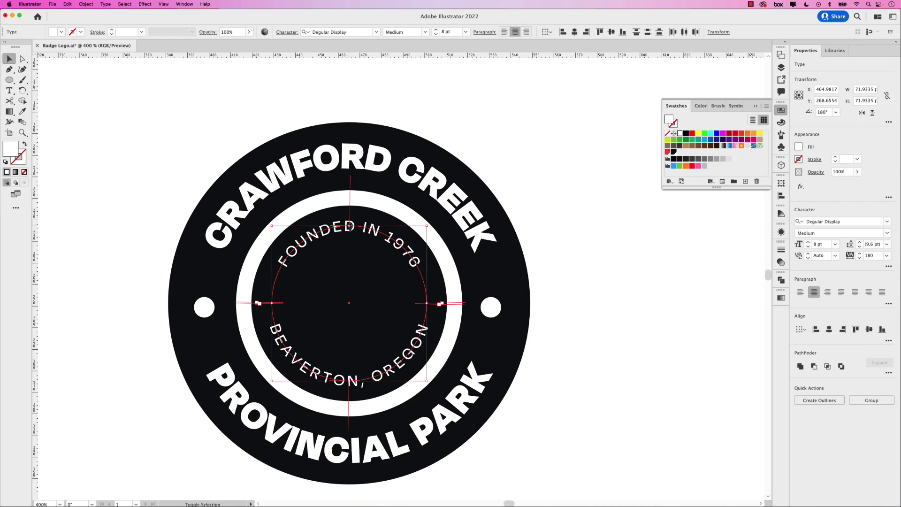
{"action": "left_click_drag", "start_coordinate": [350, 225], "coordinate": [350, 223]}
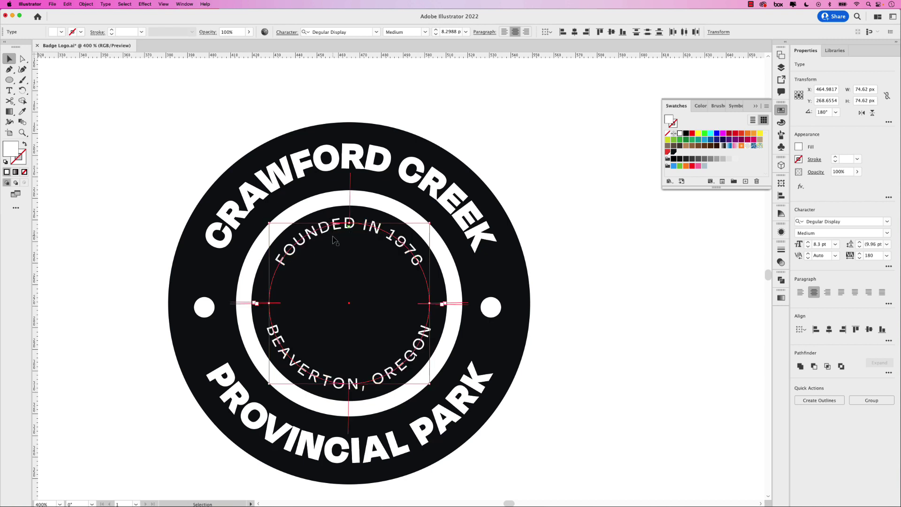
{"action": "left_click", "coordinate": [545, 258]}
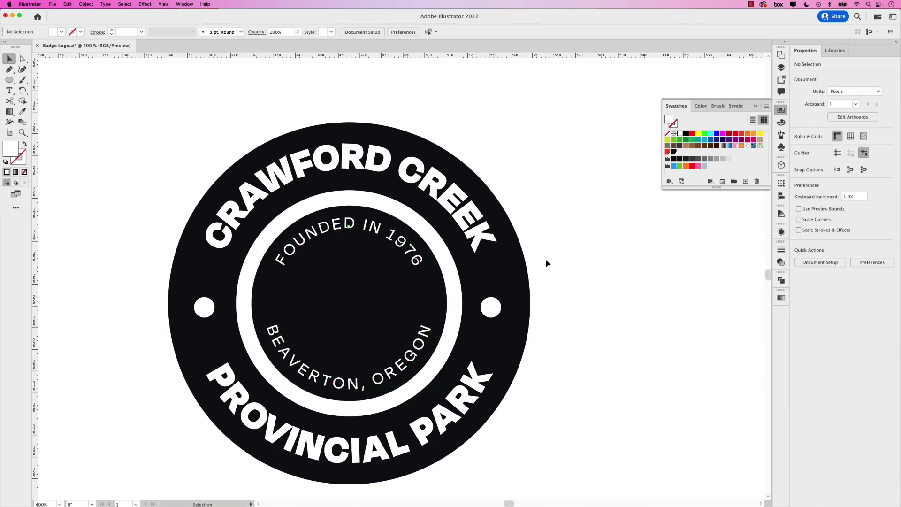
- Set the font style of both FOUNDED IN 1976 and BEAVERTON, OREGON to Semibold
{"action": "scroll", "coordinate": [410, 297], "scroll_direction": "down", "scroll_amount": 1}
{"action": "scroll", "coordinate": [411, 297], "scroll_direction": "down", "scroll_amount": 2}
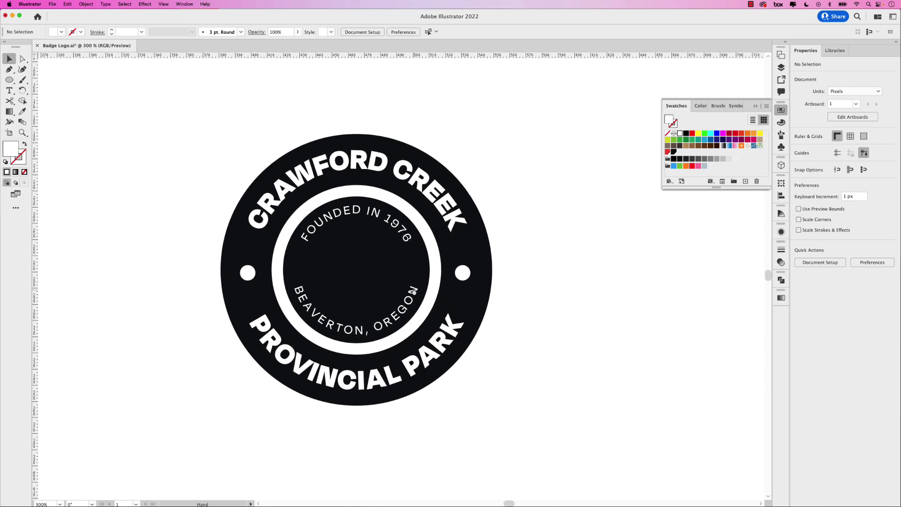
{"action": "left_click", "coordinate": [353, 212]}
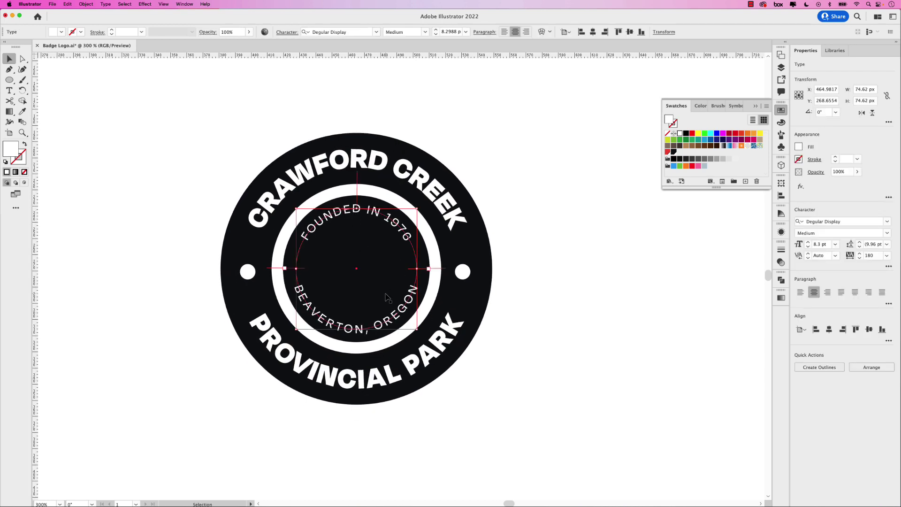
{"action": "left_click", "coordinate": [425, 32]}
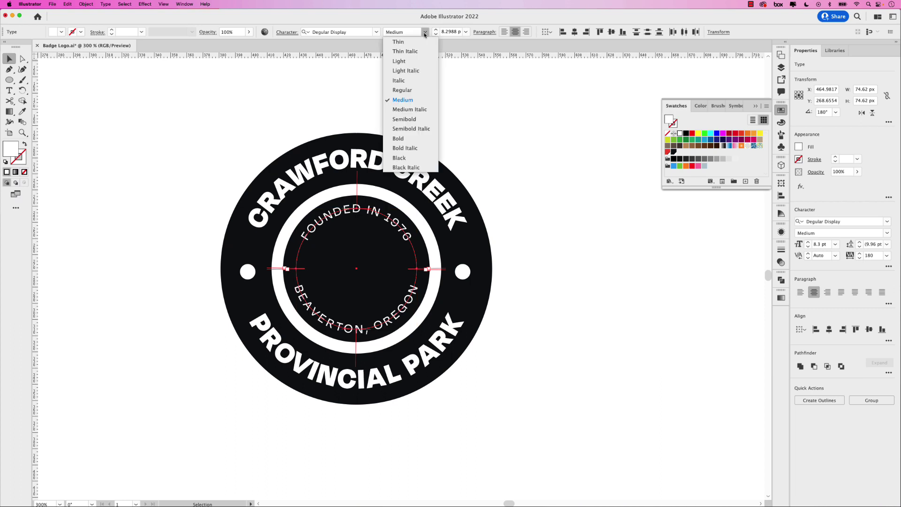
{"action": "left_click", "coordinate": [402, 120]}
{"action": "left_click", "coordinate": [495, 151]}
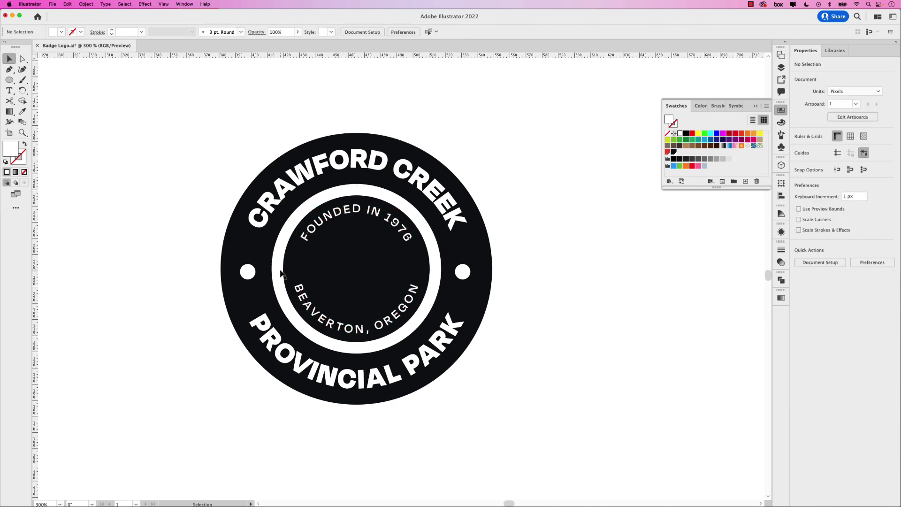
- Ungroup the two outer separator dots and deselect them
{"action": "left_click", "coordinate": [245, 277]}
{"action": "key", "text": "shift+super+g"}
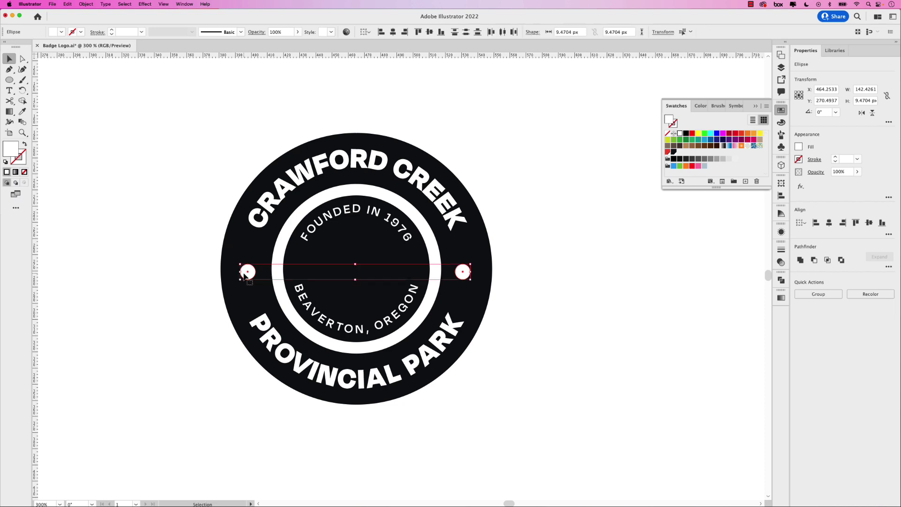
{"action": "left_click", "coordinate": [182, 274]}
- Copy the left outer dot into the inner circle, scaled to about 5.77 px, and duplicate it level on the opposite side
{"action": "left_click", "coordinate": [247, 272]}
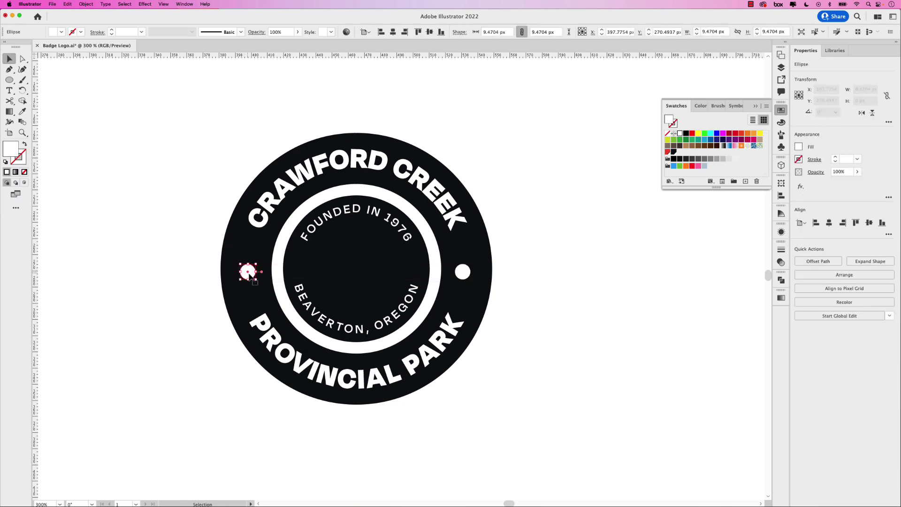
{"action": "left_click_drag", "start_coordinate": [250, 277], "coordinate": [298, 274]}
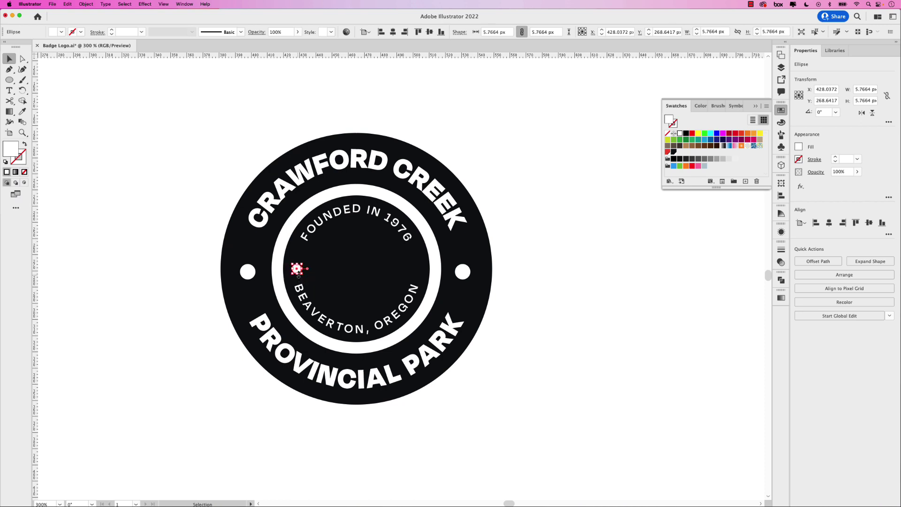
{"action": "key", "text": "super+equal"}
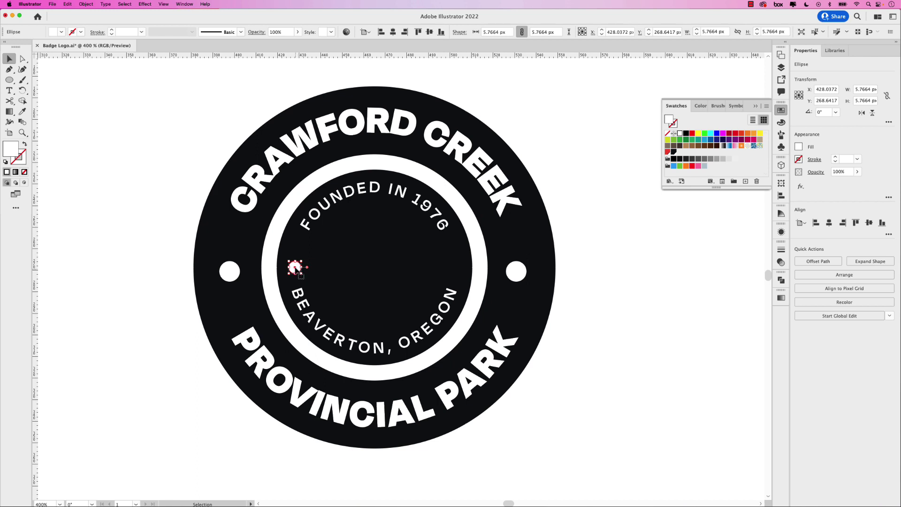
{"action": "left_click_drag", "start_coordinate": [296, 269], "coordinate": [454, 270]}
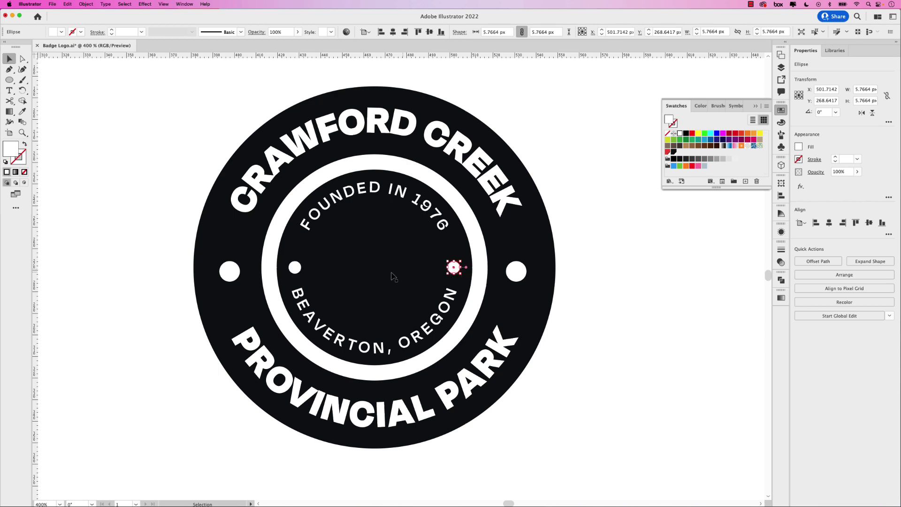
- Align all four separator dots to their vertical centers and nudge them up 1 px
{"action": "left_click", "coordinate": [230, 272]}
{"action": "left_click", "coordinate": [295, 268], "text": "shift"}
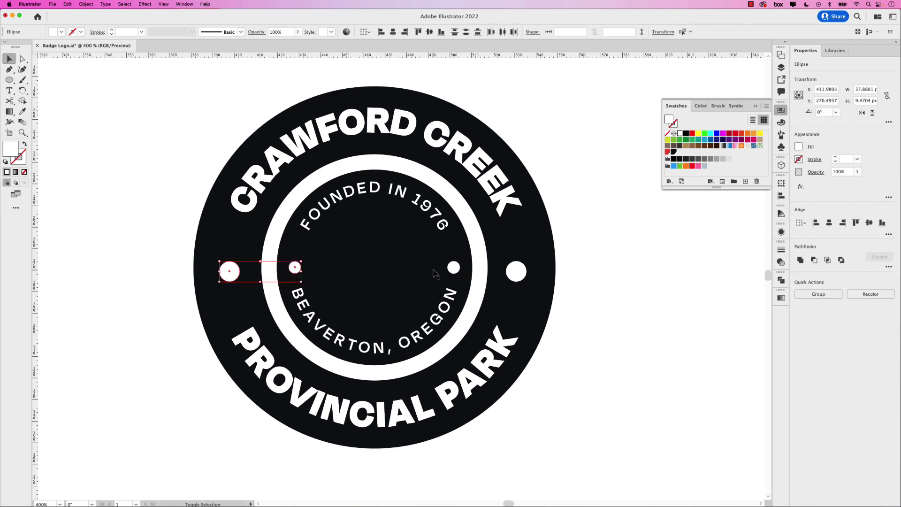
{"action": "left_click", "coordinate": [453, 268], "text": "shift"}
{"action": "left_click", "coordinate": [516, 272], "text": "shift"}
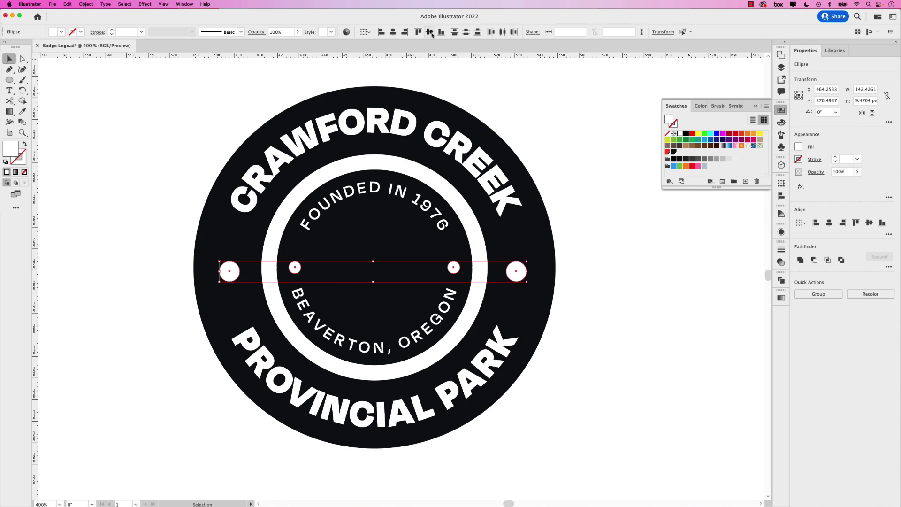
{"action": "left_click", "coordinate": [429, 32]}
{"action": "key", "text": "Up"}
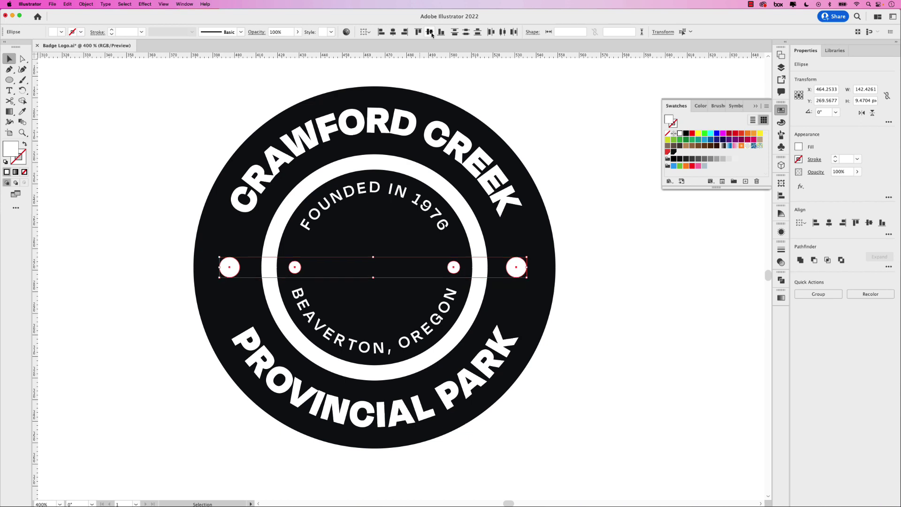
{"action": "left_click", "coordinate": [628, 189]}
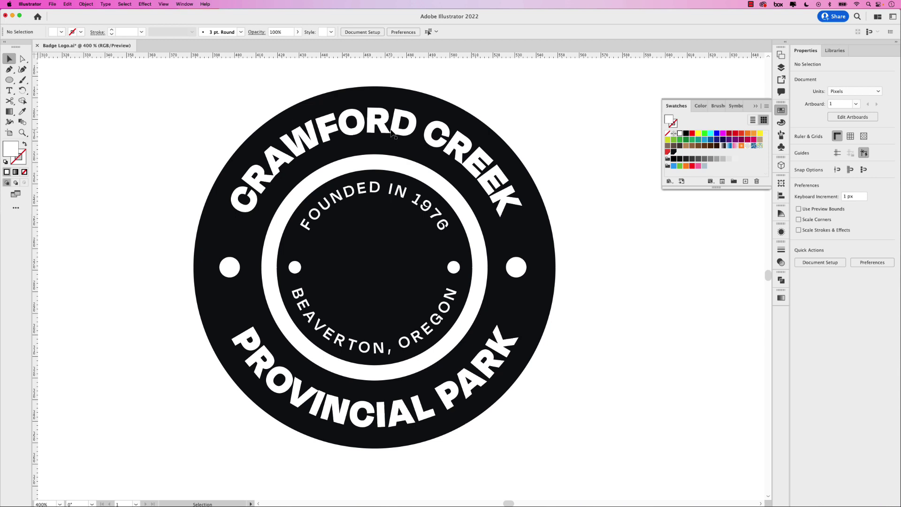
- Set the tracking of CRAWFORD CREEK to 80 and the kerning between R and A in CRAWFORD to 20
{"action": "left_click", "coordinate": [336, 132]}
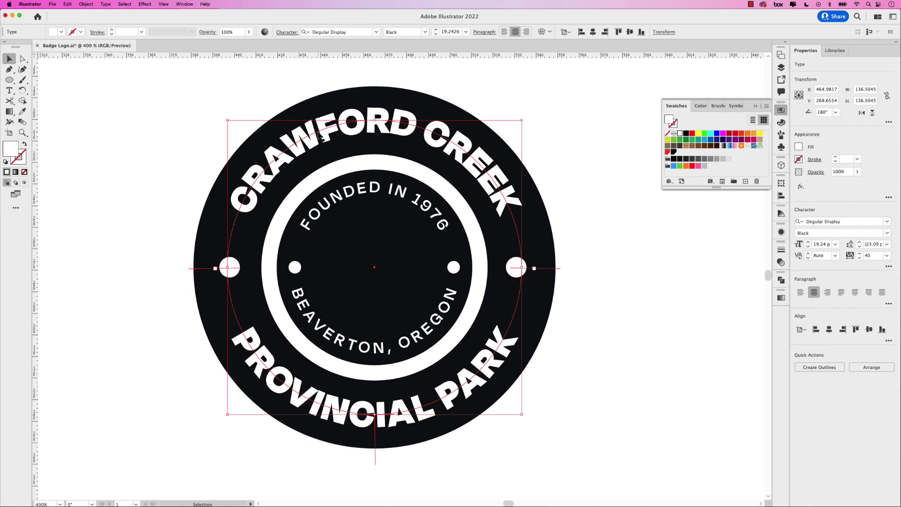
{"action": "double_click", "coordinate": [321, 136]}
{"action": "key", "text": "super+a"}
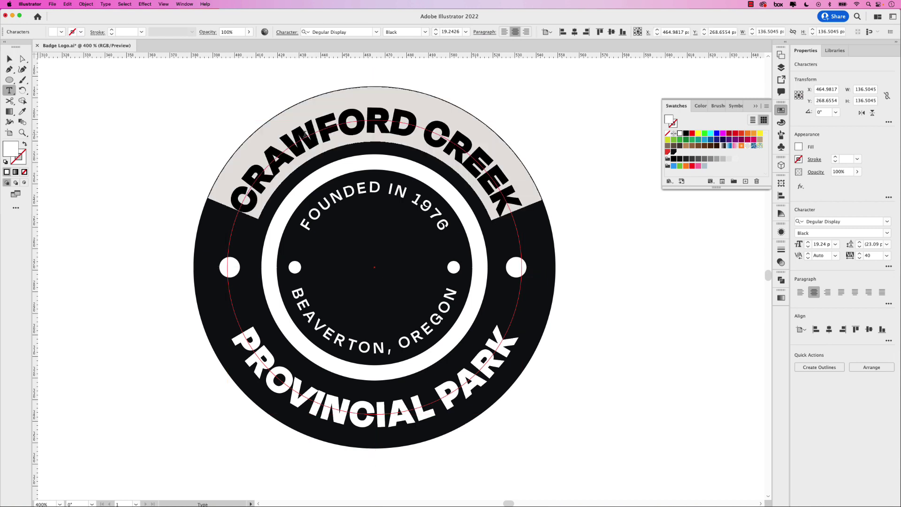
{"action": "key", "text": "alt+Right"}
{"action": "key", "text": "alt+Right"}
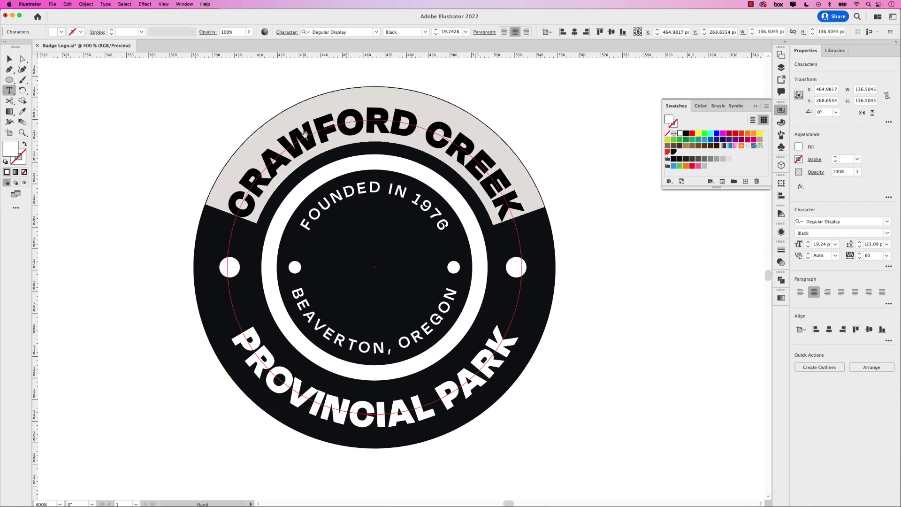
{"action": "left_click", "coordinate": [314, 135]}
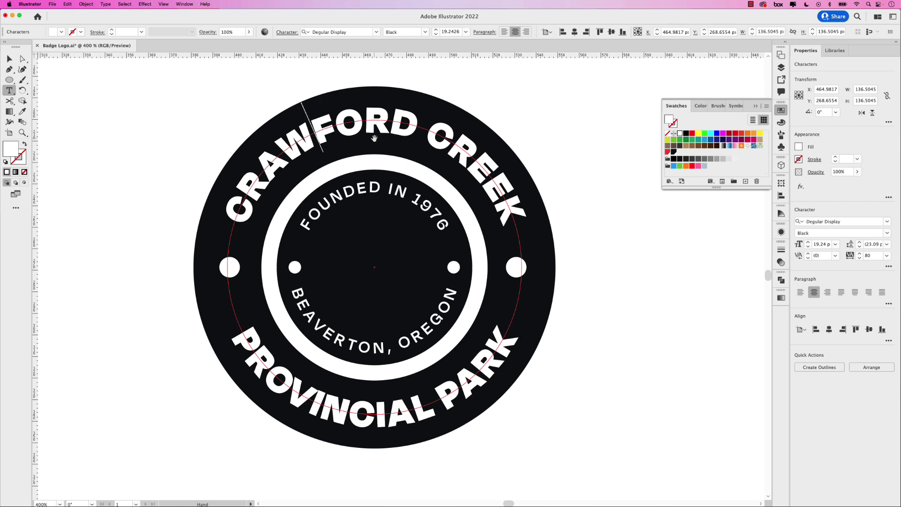
{"action": "key", "text": "alt+Left"}
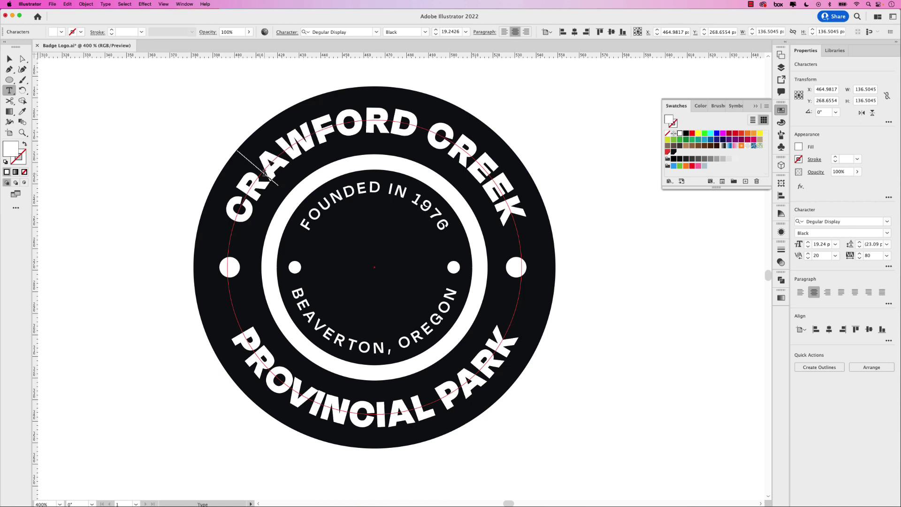
- Set the tracking of the PROVINCIAL PARK text to 80
{"action": "triple_click", "coordinate": [275, 370]}
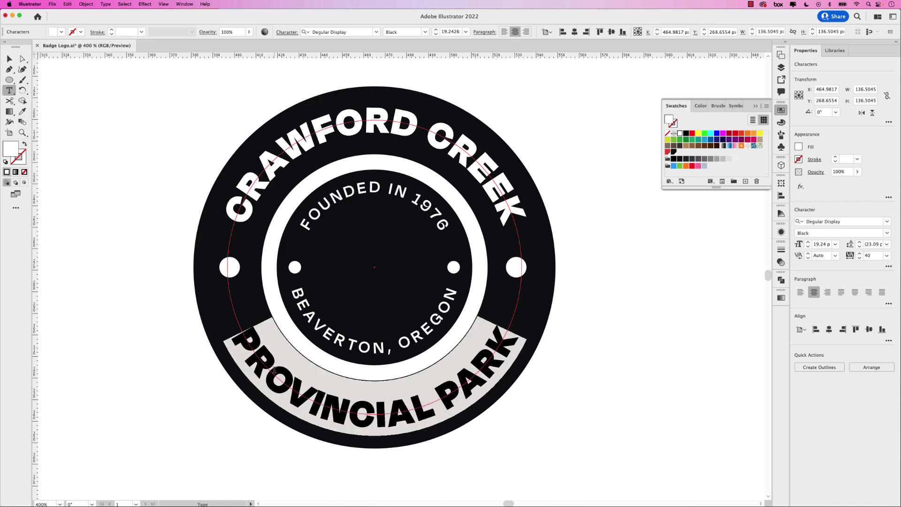
{"action": "key", "text": "alt+Right"}
{"action": "key", "text": "alt+Right"}
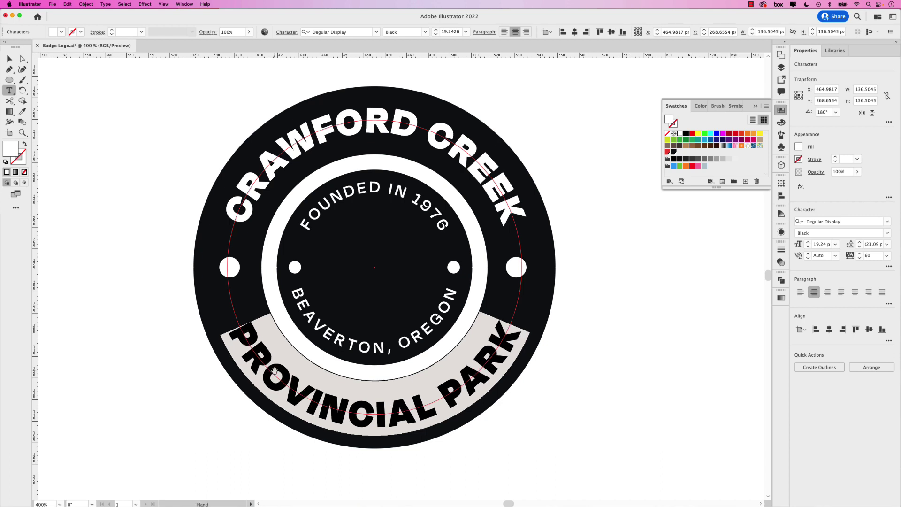
{"action": "left_click", "coordinate": [407, 408]}
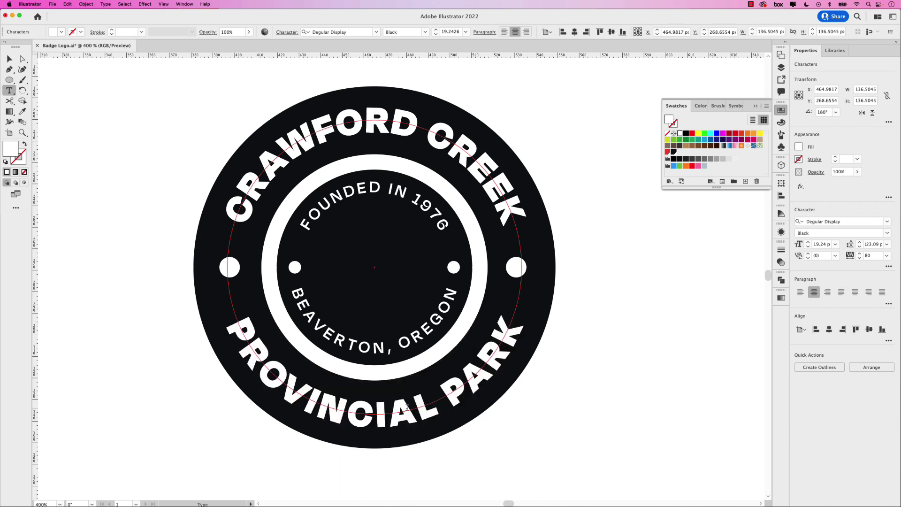
- Set the kerning between A and R in PARK to -40 and between O and V in PROVINCIAL to -30
{"action": "left_click", "coordinate": [496, 365]}
{"action": "key", "text": "alt+Left"}
{"action": "key", "text": "alt+Left"}
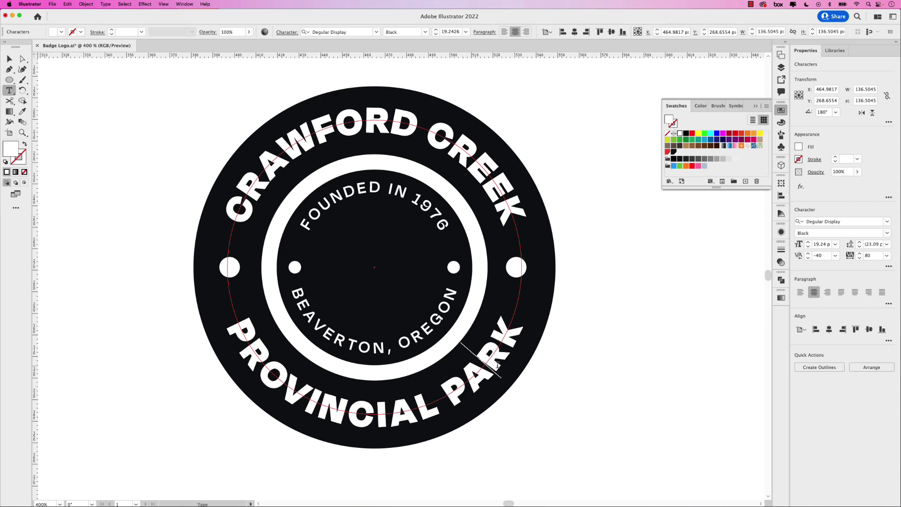
{"action": "left_click", "coordinate": [308, 399]}
{"action": "key", "text": "alt+Right"}
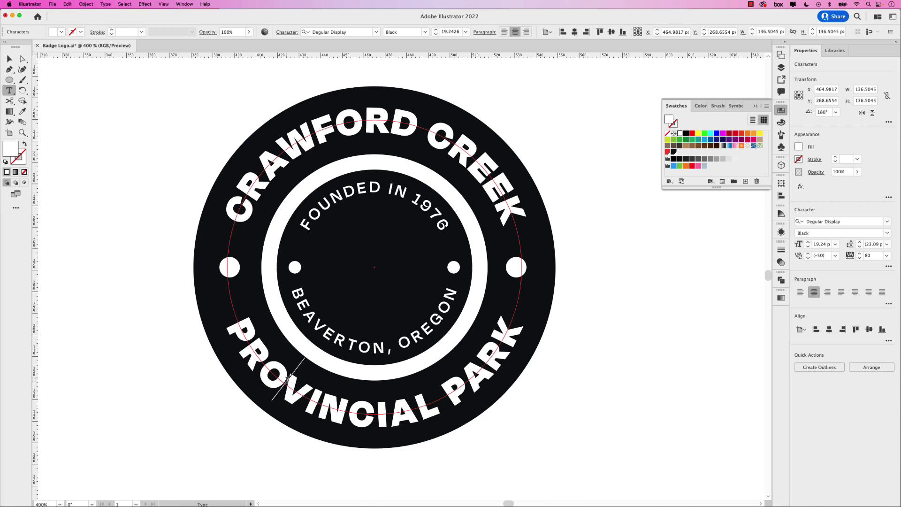
{"action": "key", "text": "alt+Right"}
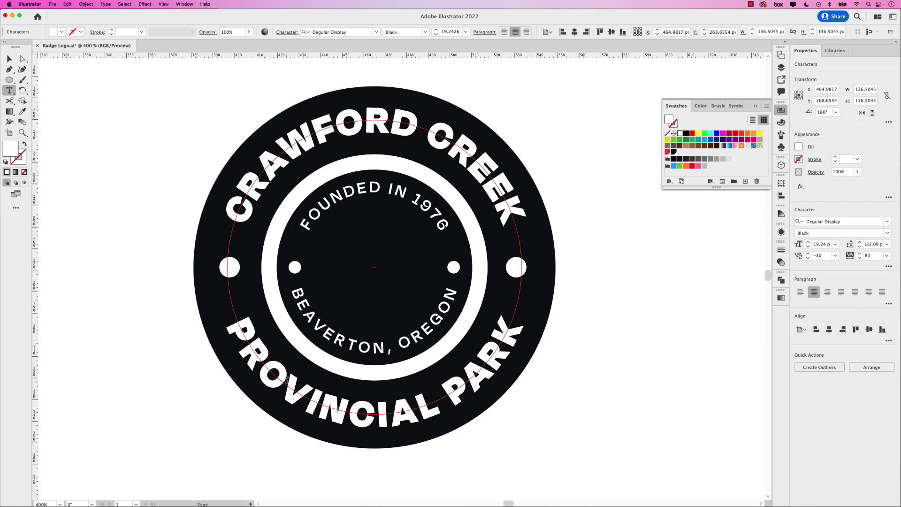
- Set the kerning between the second I and the A in PROVINCIAL to -40 and deselect the text
{"action": "left_click", "coordinate": [392, 419]}
{"action": "key", "text": "alt+Left"}
{"action": "key", "text": "alt+Left"}
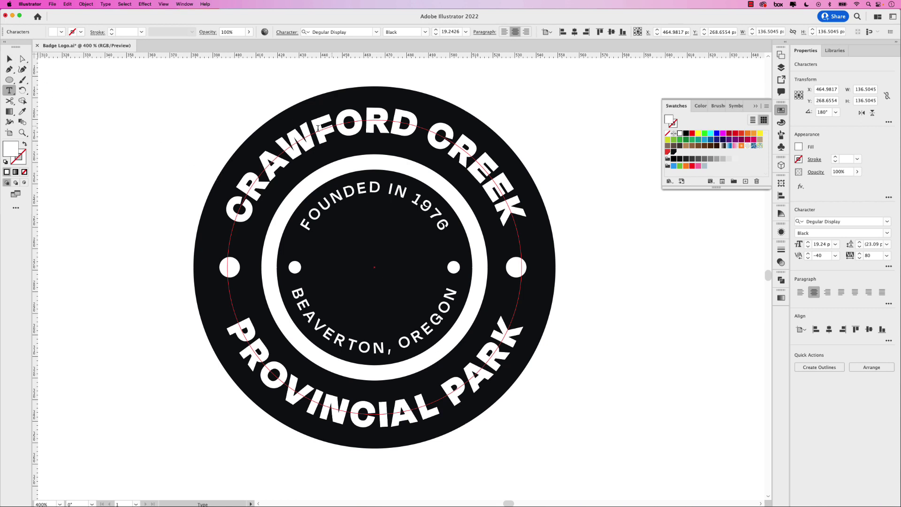
{"action": "key", "text": "Escape"}
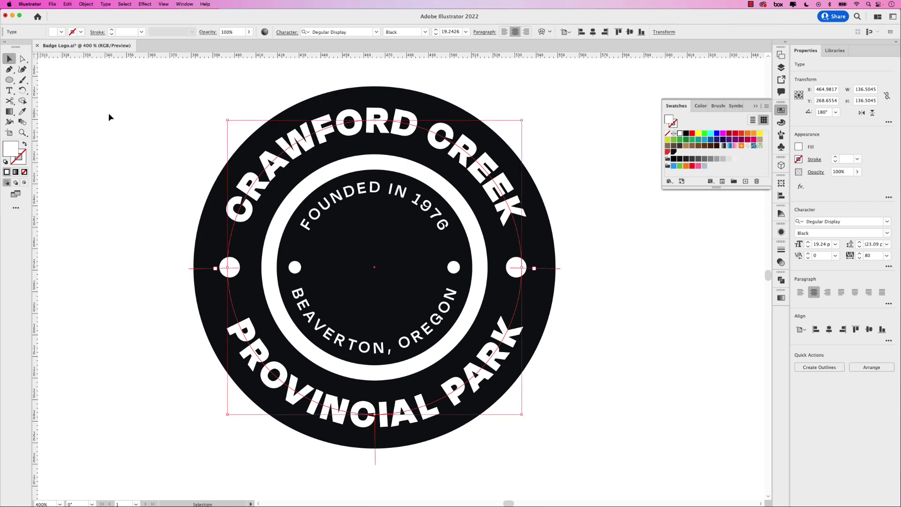
{"action": "left_click", "coordinate": [108, 114]}
{"action": "left_click", "coordinate": [350, 200]}
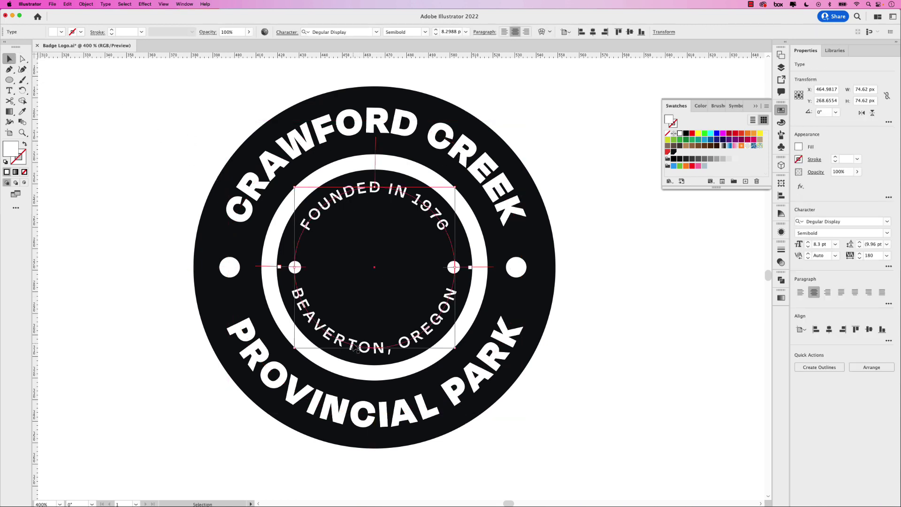
{"action": "left_click", "coordinate": [590, 240]}
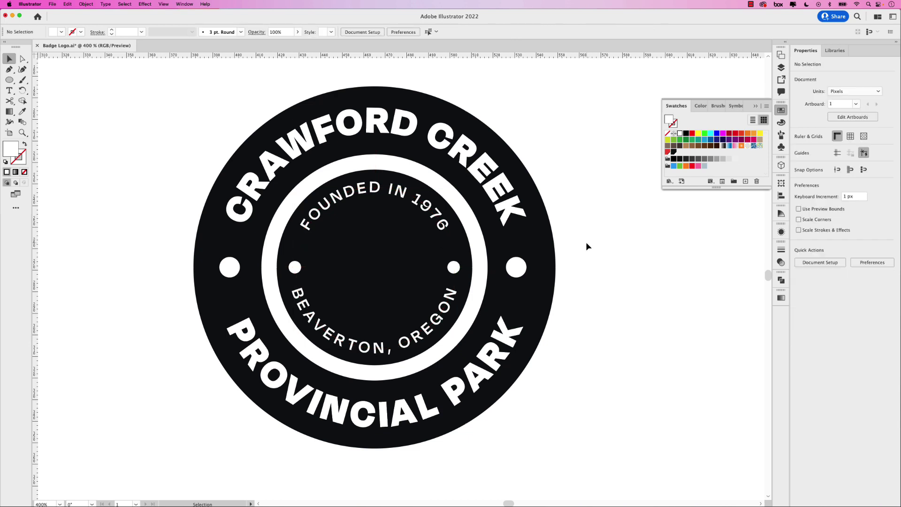
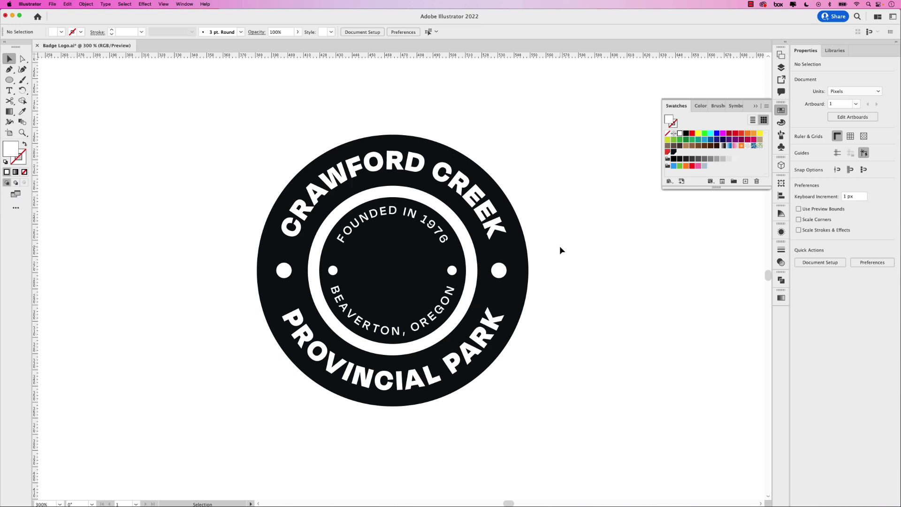
- Draw a vertical line segment about 104.5 px long in the empty space to the right of the badge
{"action": "scroll", "coordinate": [558, 249], "scroll_direction": "right", "scroll_amount": 3}
{"action": "scroll", "coordinate": [558, 249], "scroll_direction": "up", "scroll_amount": 1}
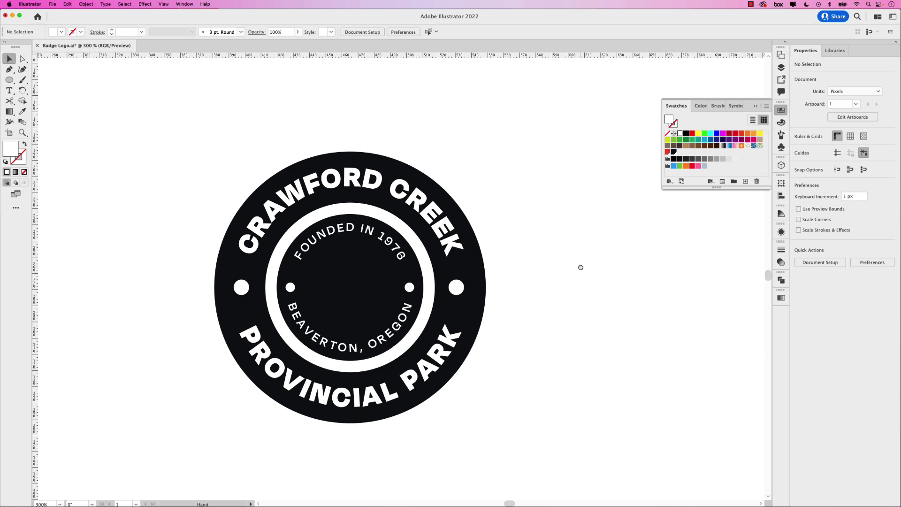
{"action": "scroll", "coordinate": [581, 265], "scroll_direction": "right", "scroll_amount": 6}
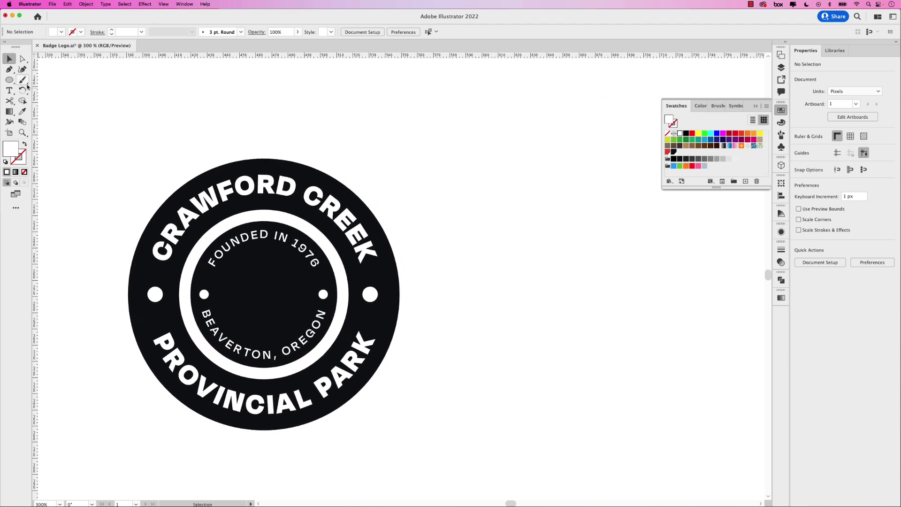
{"action": "left_click", "coordinate": [13, 83]}
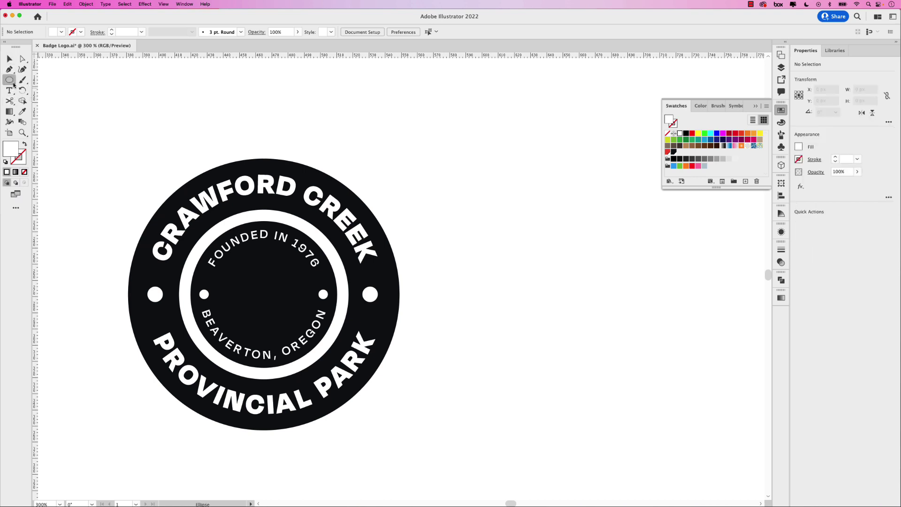
{"action": "left_click", "coordinate": [12, 85]}
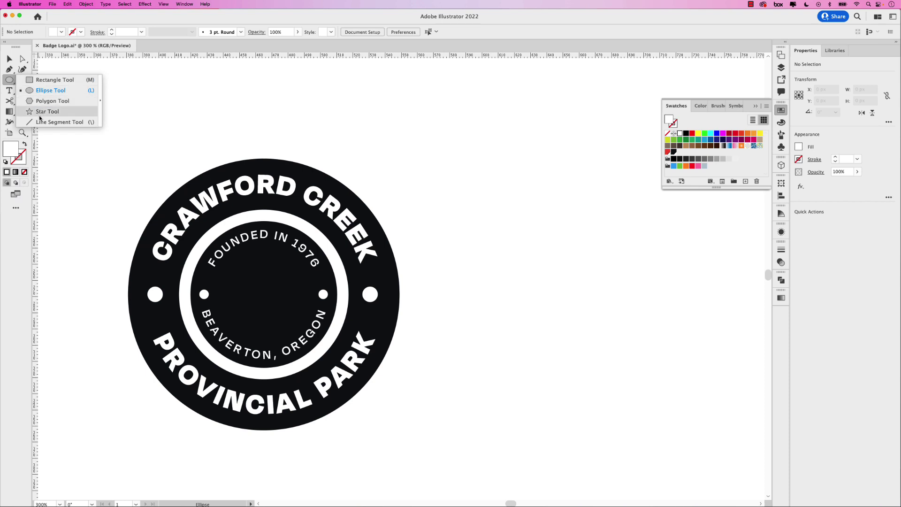
{"action": "left_click", "coordinate": [56, 122]}
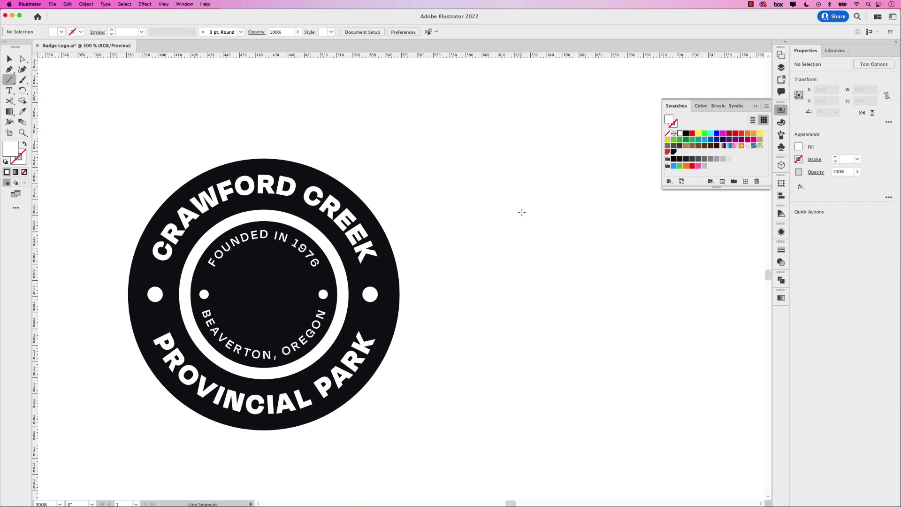
{"action": "left_click_drag", "start_coordinate": [522, 218], "coordinate": [522, 374]}
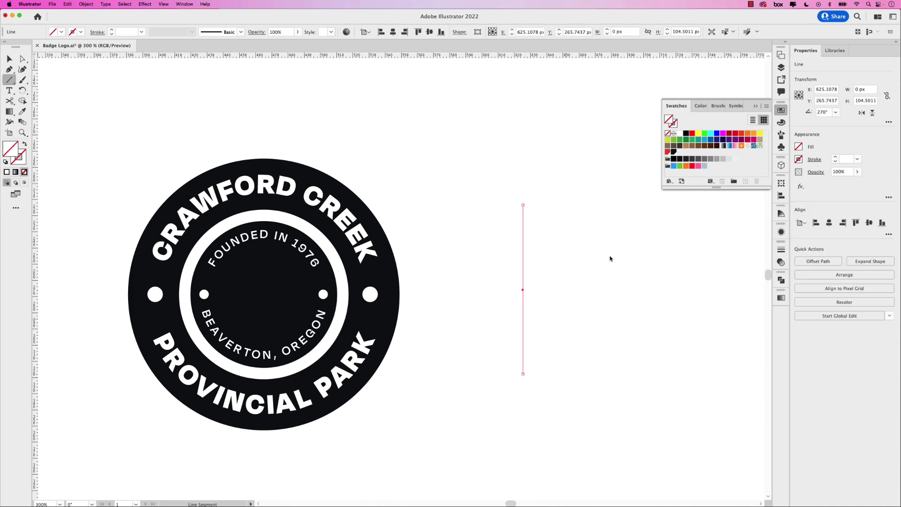
- Give the vertical line a black stroke with a weight of 4 pt and deselect it
{"action": "left_click", "coordinate": [675, 124]}
{"action": "left_click", "coordinate": [674, 152]}
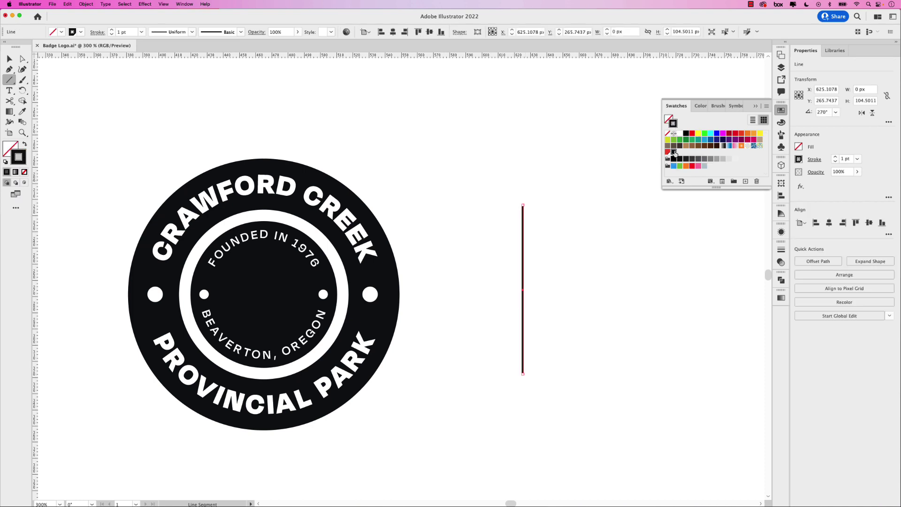
{"action": "left_click", "coordinate": [836, 158]}
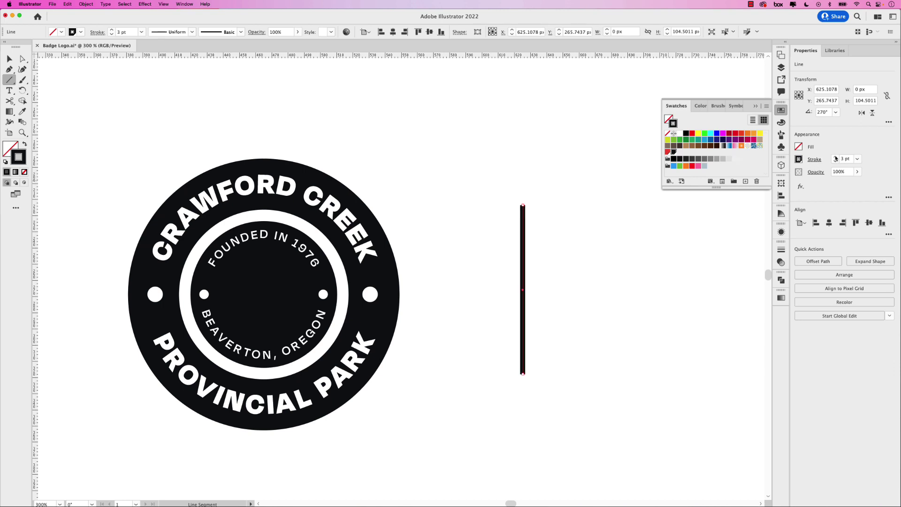
{"action": "left_click", "coordinate": [836, 158]}
{"action": "left_click", "coordinate": [10, 59]}
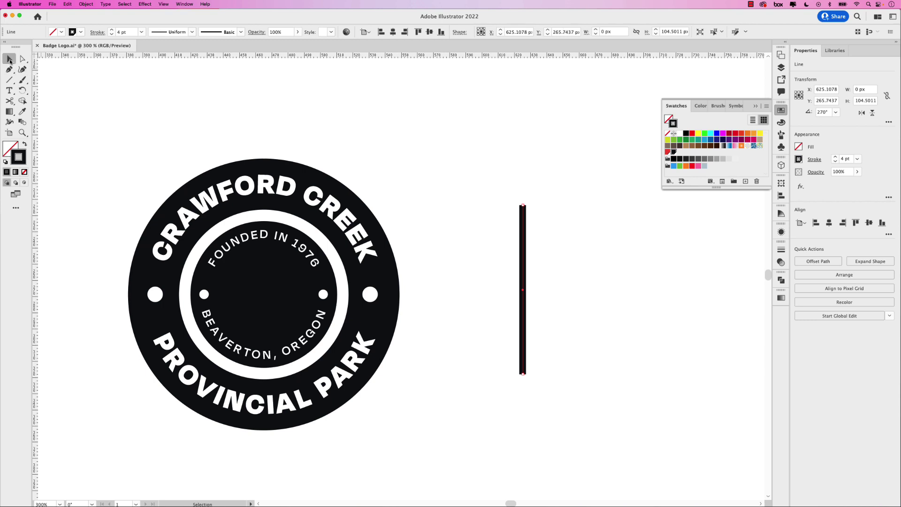
{"action": "left_click", "coordinate": [474, 176]}
- Create a three-sided polygon with a 50 px radius to the right of the vertical line
{"action": "left_click_drag", "start_coordinate": [475, 176], "coordinate": [313, 191]}
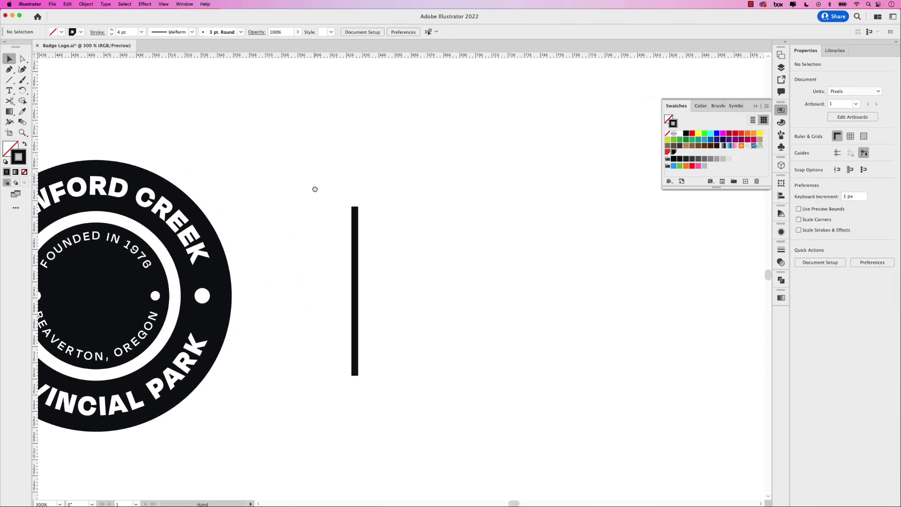
{"action": "left_click", "coordinate": [12, 83]}
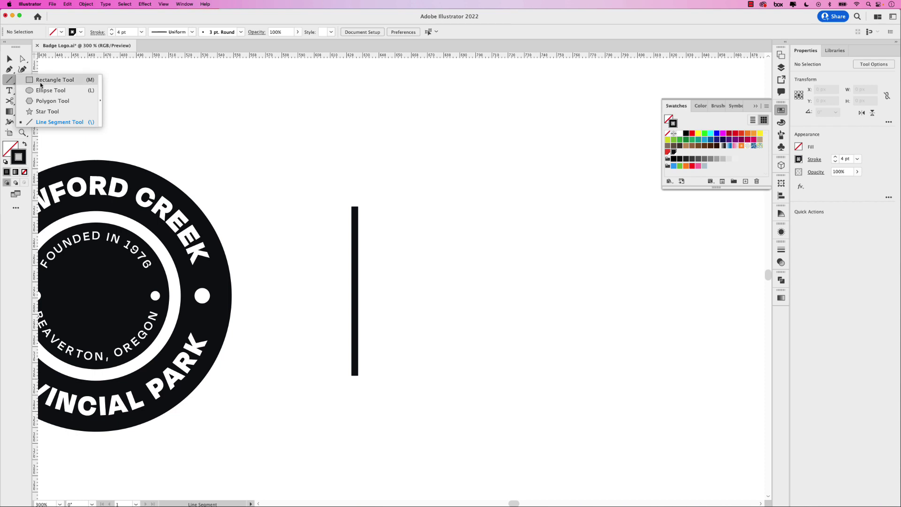
{"action": "left_click", "coordinate": [53, 101]}
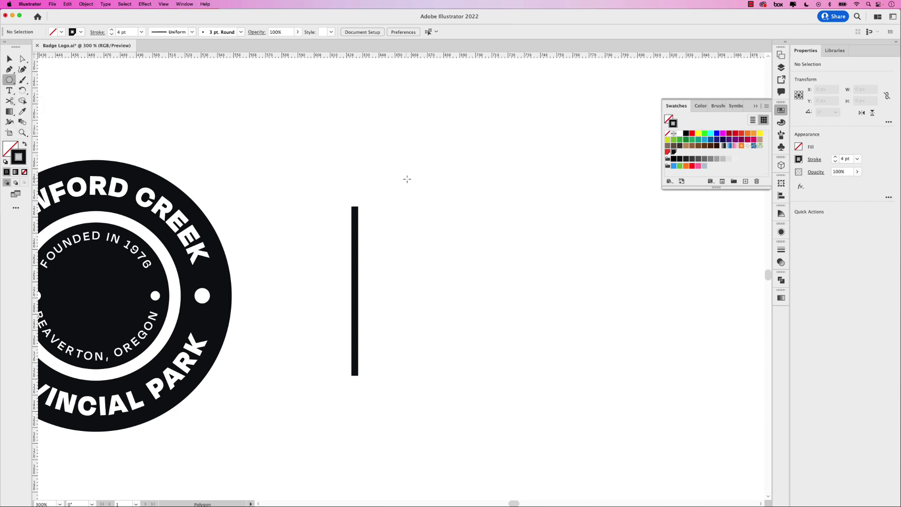
{"action": "left_click", "coordinate": [460, 197]}
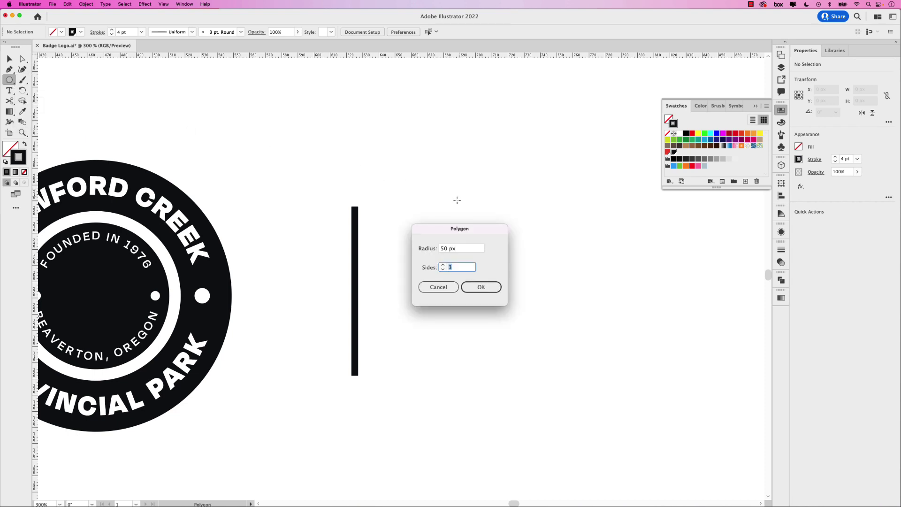
{"action": "key", "text": "Up"}
{"action": "left_click", "coordinate": [443, 270]}
{"action": "left_click", "coordinate": [442, 269]}
{"action": "left_click", "coordinate": [443, 269]}
{"action": "left_click", "coordinate": [475, 286]}
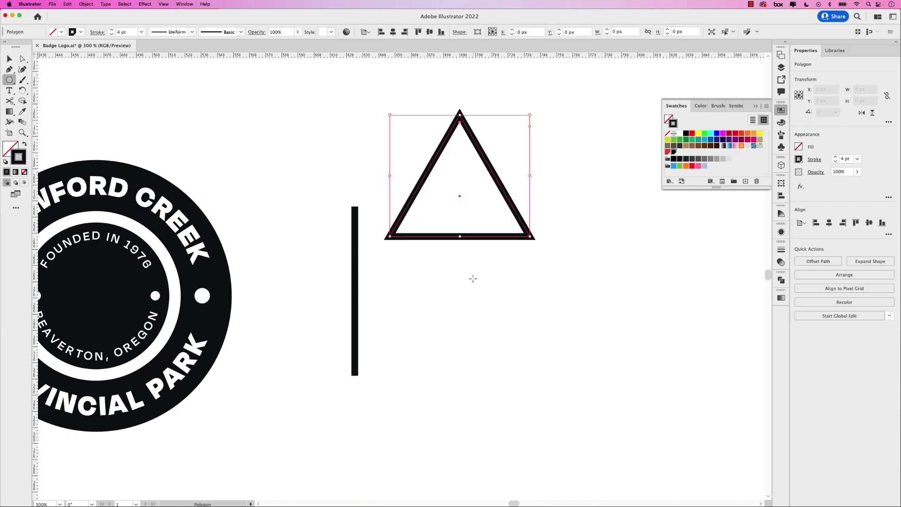
- Cut the triangle at its two lower corners with the Scissors tool and delete its base segment
{"action": "left_click", "coordinate": [11, 101]}
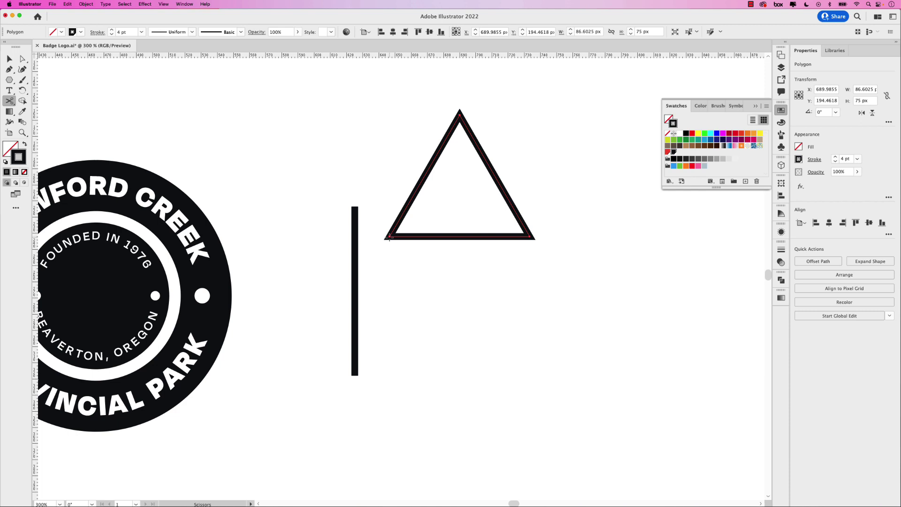
{"action": "left_click", "coordinate": [389, 238]}
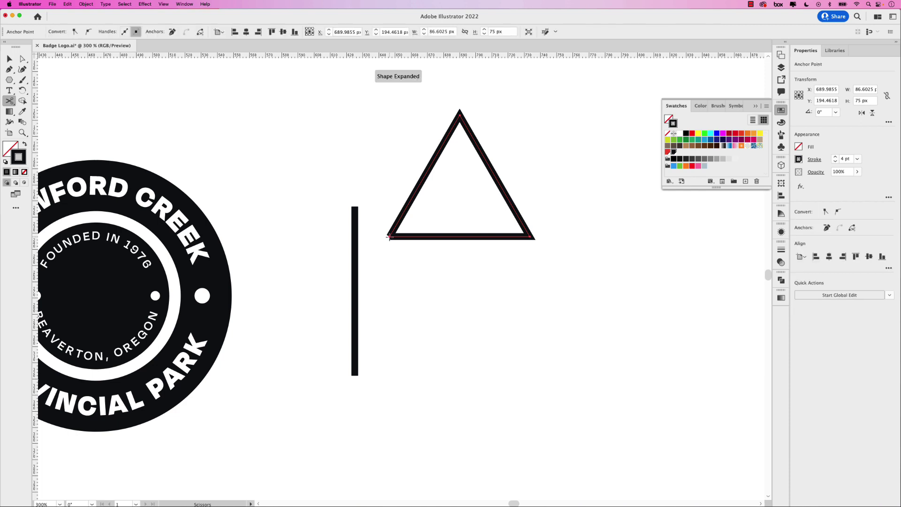
{"action": "left_click", "coordinate": [529, 238]}
{"action": "left_click", "coordinate": [22, 58]}
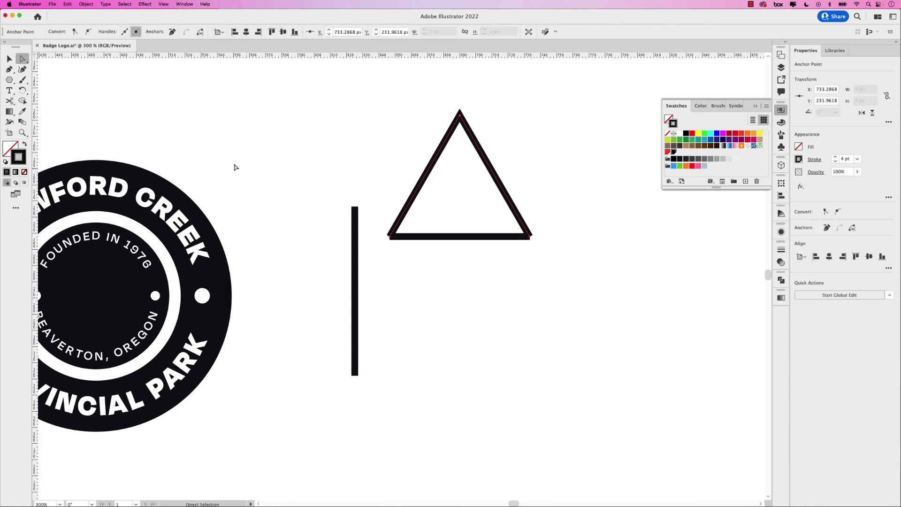
{"action": "left_click", "coordinate": [453, 237]}
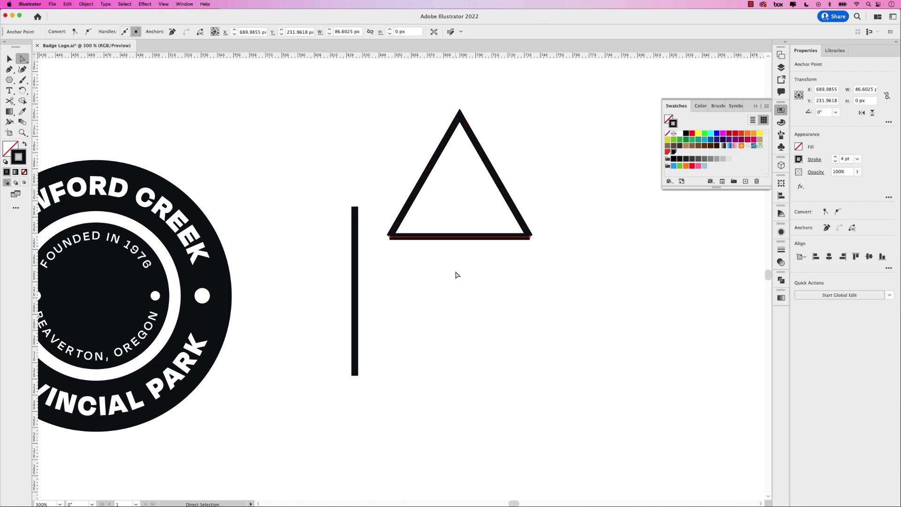
{"action": "key", "text": "Delete"}
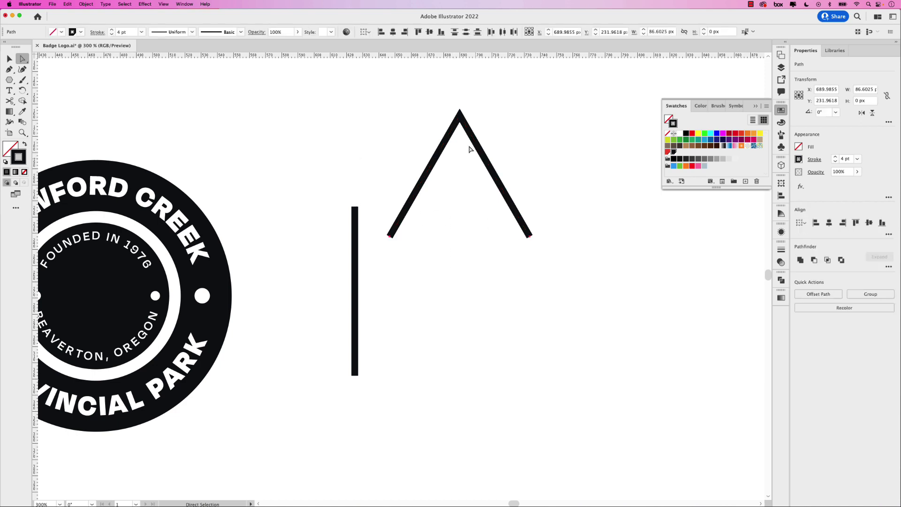
- Delete the cut triangle's leftover base path and move the open triangle's lower-left end point 30 px outward
{"action": "left_click", "coordinate": [9, 59]}
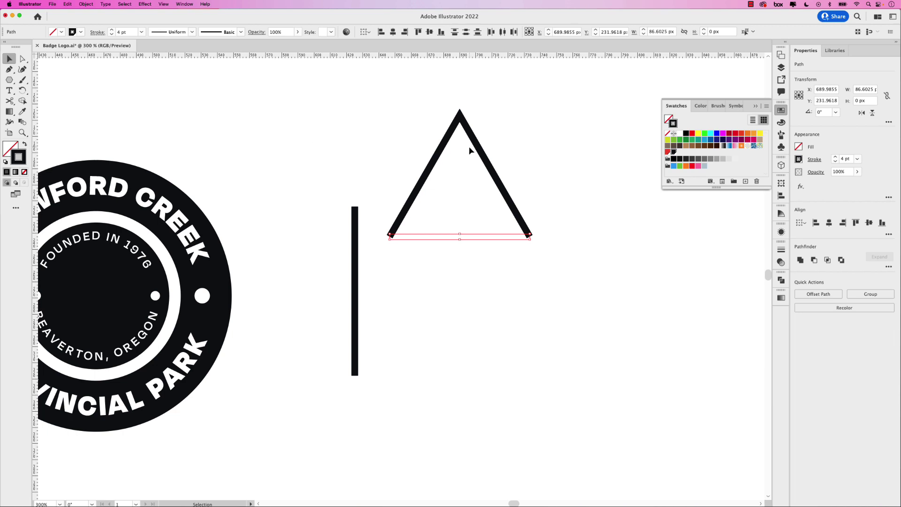
{"action": "key", "text": "Delete"}
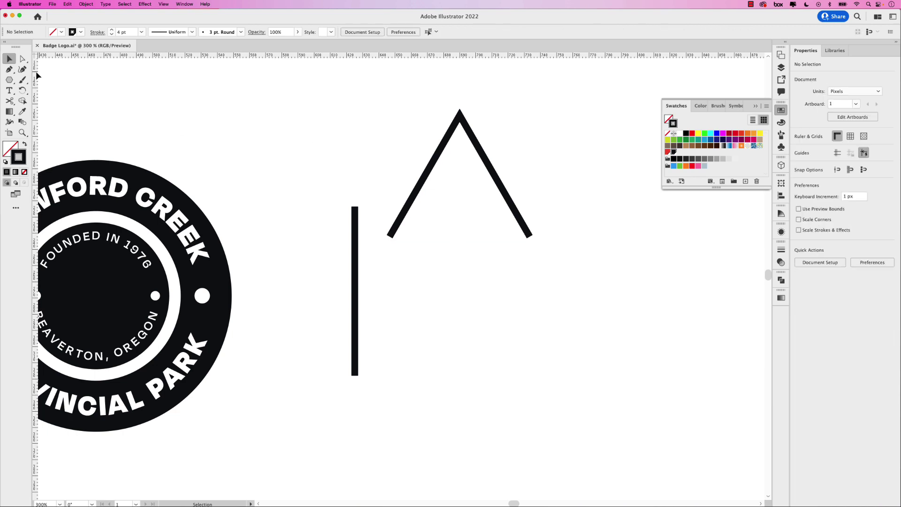
{"action": "left_click", "coordinate": [22, 58]}
{"action": "left_click_drag", "start_coordinate": [385, 229], "coordinate": [405, 242]}
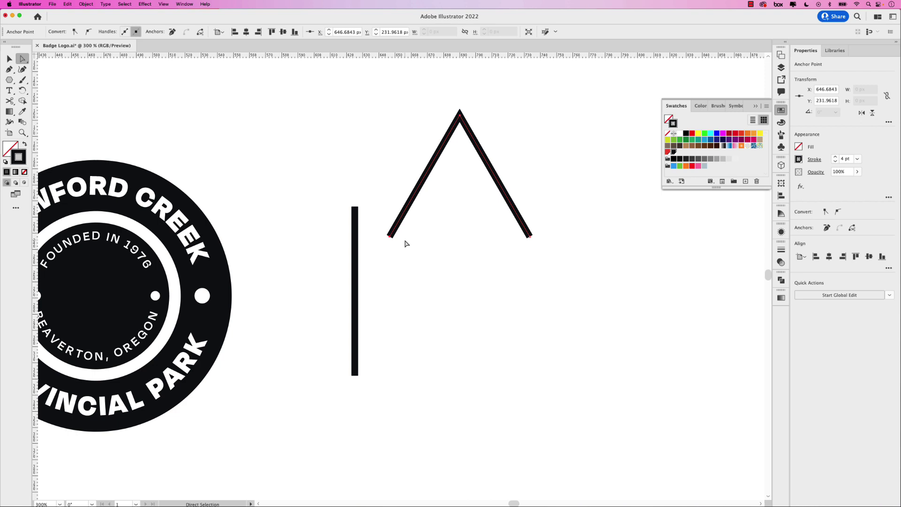
{"action": "key", "text": "Left"}
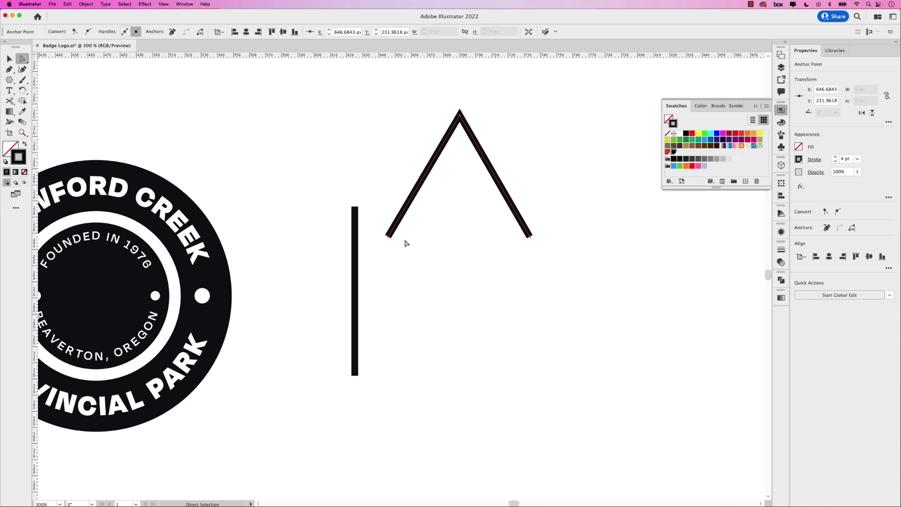
{"action": "key", "text": "Right"}
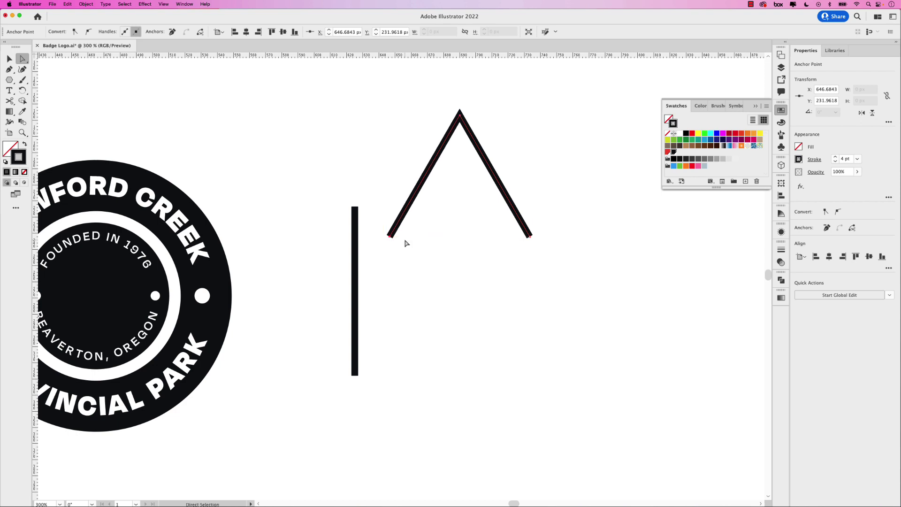
{"action": "key", "text": "shift+Left"}
{"action": "key", "text": "shift+Left"}
{"action": "key", "text": "shift+Left"}
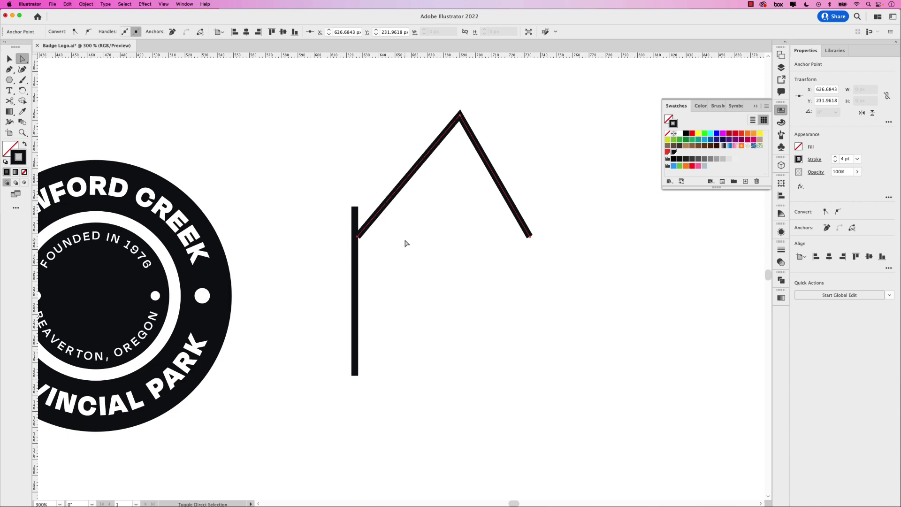
- Move the open triangle's lower-right end point 30 px outward to match the other side
{"action": "left_click_drag", "start_coordinate": [484, 234], "coordinate": [584, 247]}
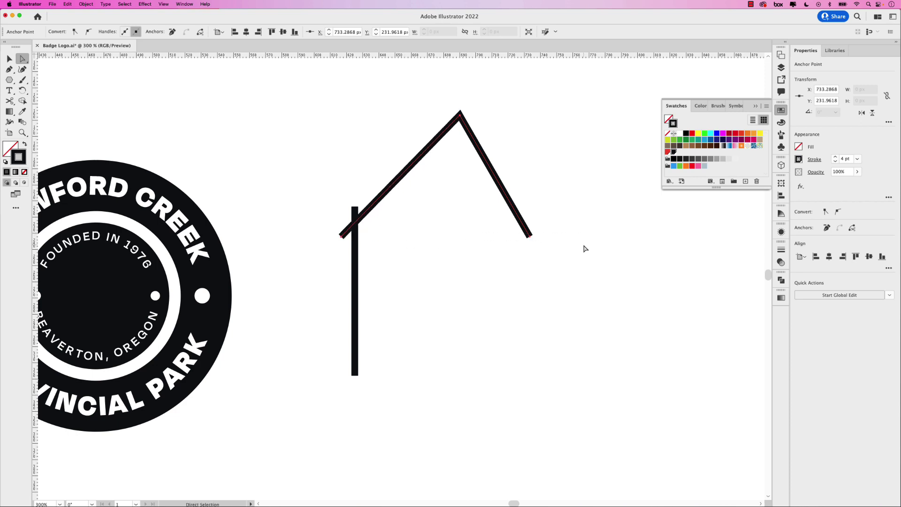
{"action": "key", "text": "shift+Right"}
{"action": "key", "text": "shift+Right"}
{"action": "key", "text": "shift+Right"}
{"action": "key", "text": "shift+Right"}
{"action": "key", "text": "shift+Right"}
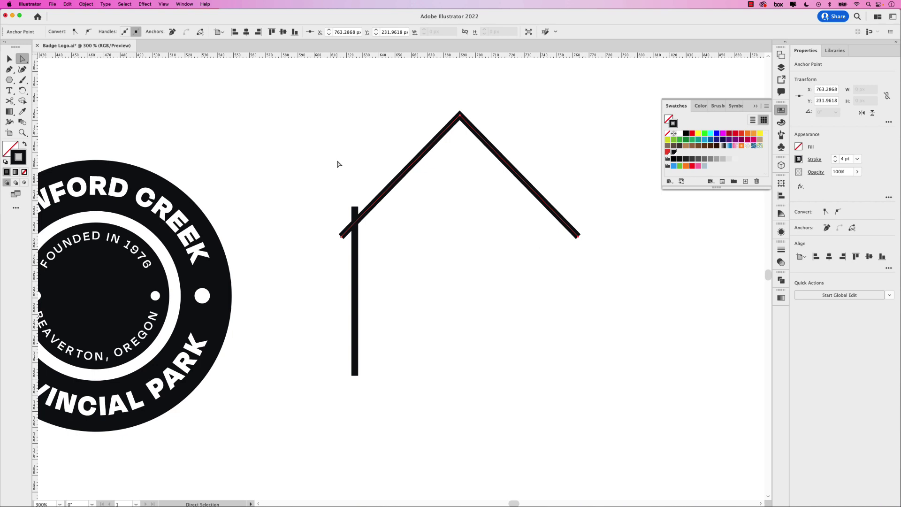
- Scale the open triangle to about 83 by 42 px, place it on the vertical line's upper end, and center both horizontally
{"action": "left_click", "coordinate": [10, 60]}
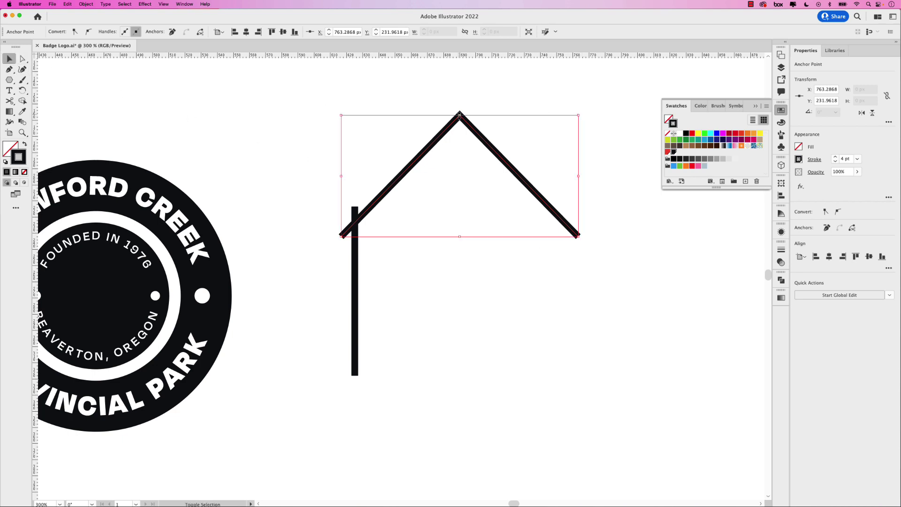
{"action": "left_click_drag", "start_coordinate": [460, 115], "coordinate": [395, 216]}
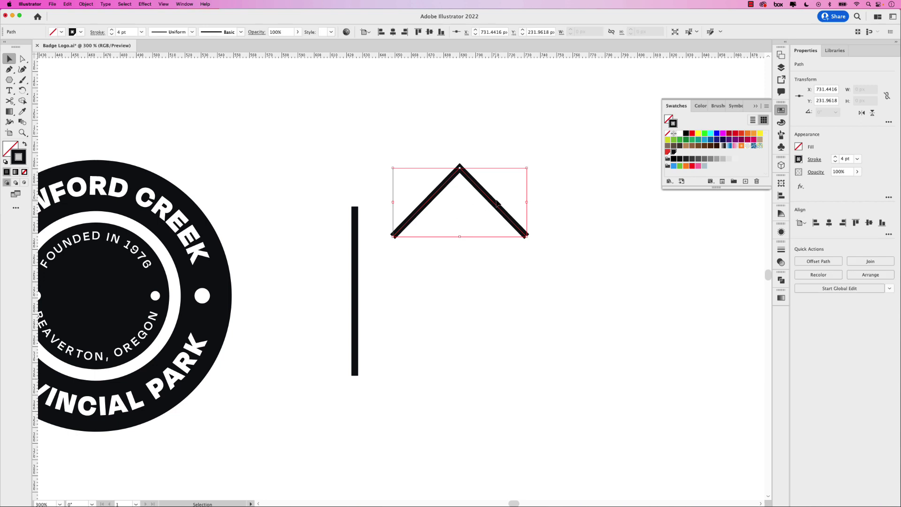
{"action": "left_click", "coordinate": [475, 181]}
{"action": "left_click_drag", "start_coordinate": [474, 181], "coordinate": [369, 235]}
{"action": "left_click", "coordinate": [359, 253], "text": "shift"}
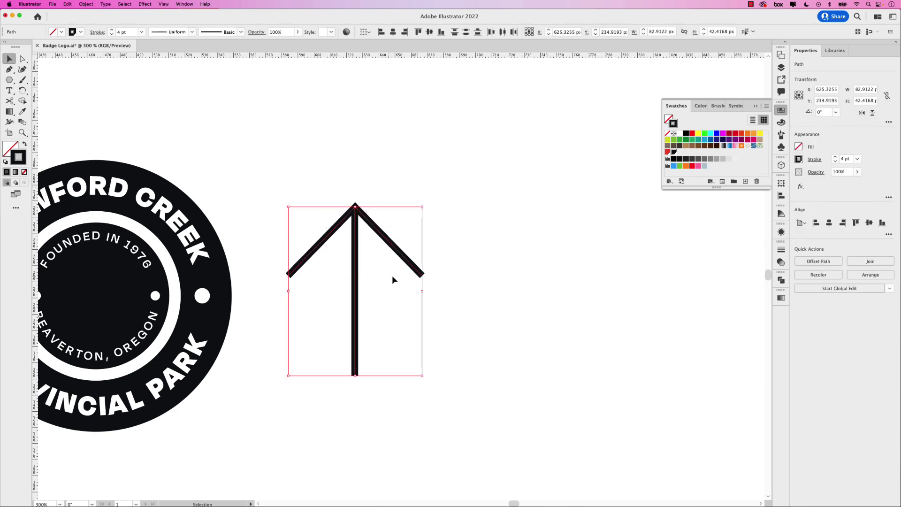
{"action": "left_click", "coordinate": [393, 32]}
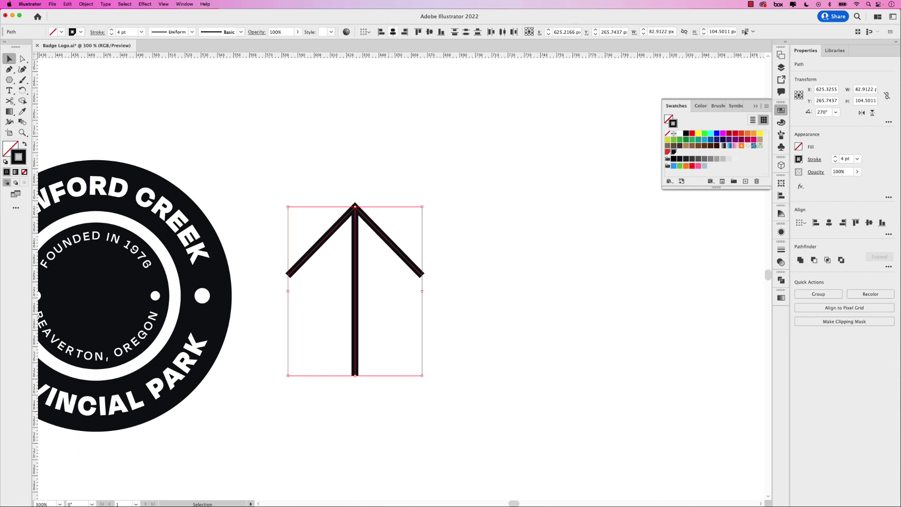
{"action": "left_click", "coordinate": [402, 173]}
- Scale the chevron down to about 68 by 35 px, keeping its tip on the vertical line's upper end
{"action": "left_click", "coordinate": [309, 250]}
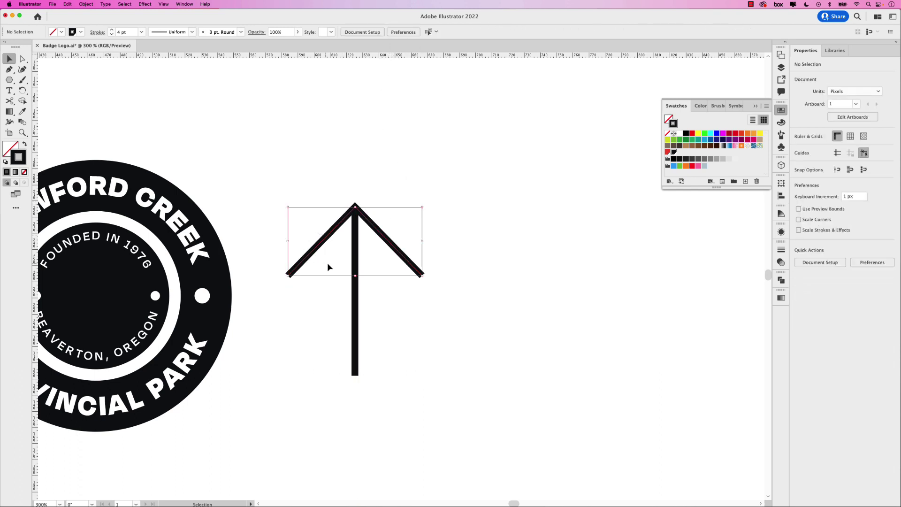
{"action": "left_click_drag", "start_coordinate": [356, 275], "coordinate": [355, 264]}
{"action": "left_click", "coordinate": [432, 168]}
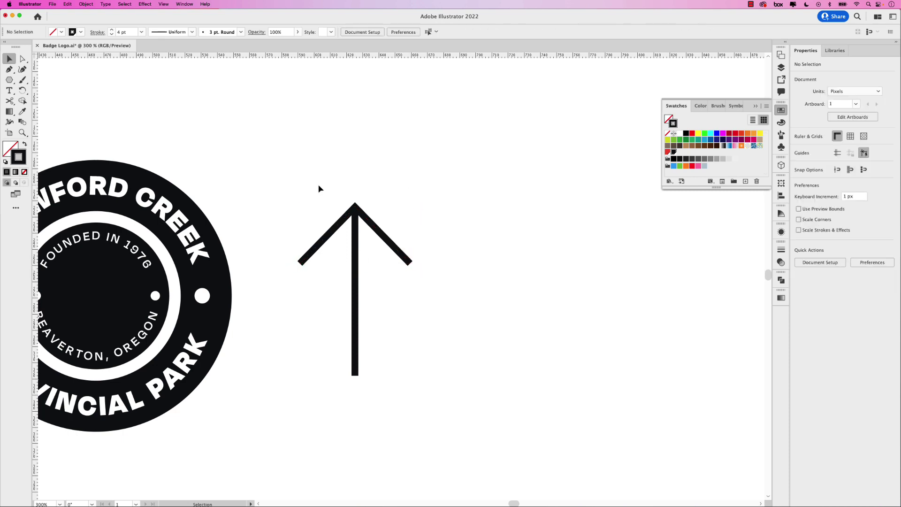
- Apply round caps to the strokes of the chevron and the vertical line
{"action": "left_click_drag", "start_coordinate": [313, 186], "coordinate": [432, 391]}
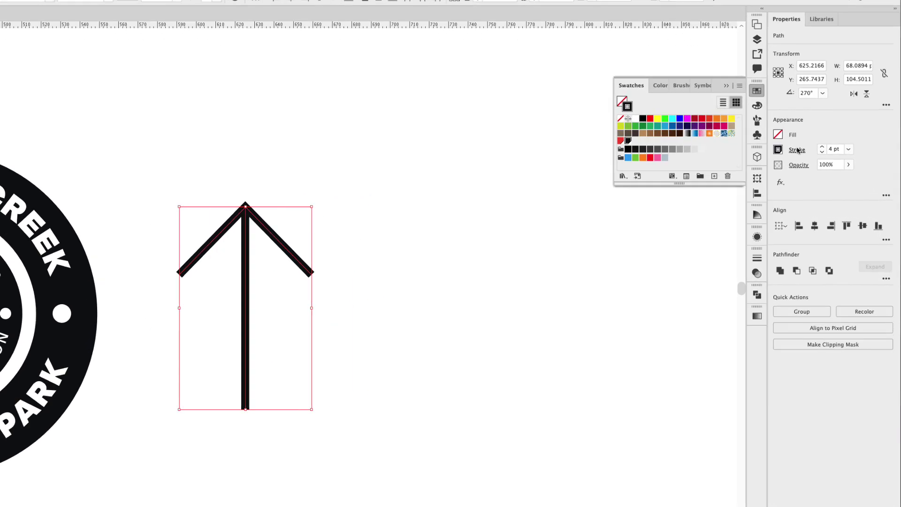
{"action": "left_click", "coordinate": [797, 151]}
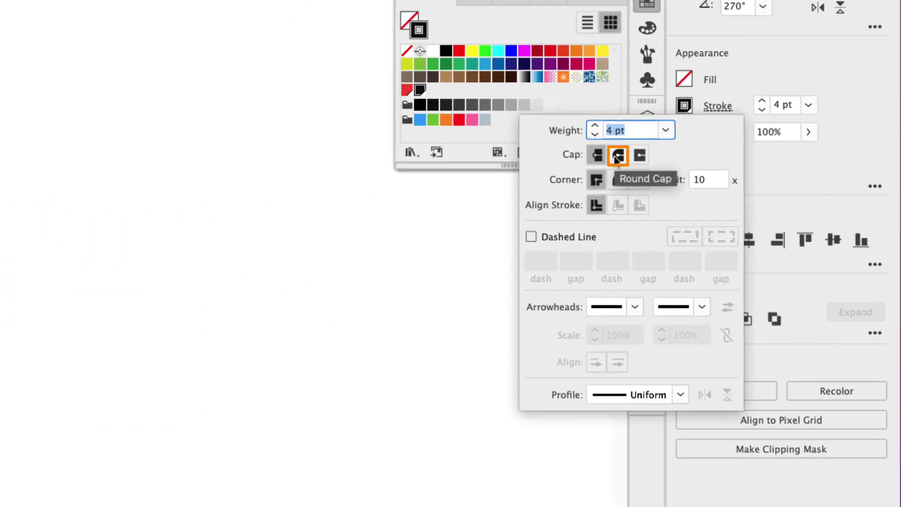
{"action": "left_click", "coordinate": [616, 155]}
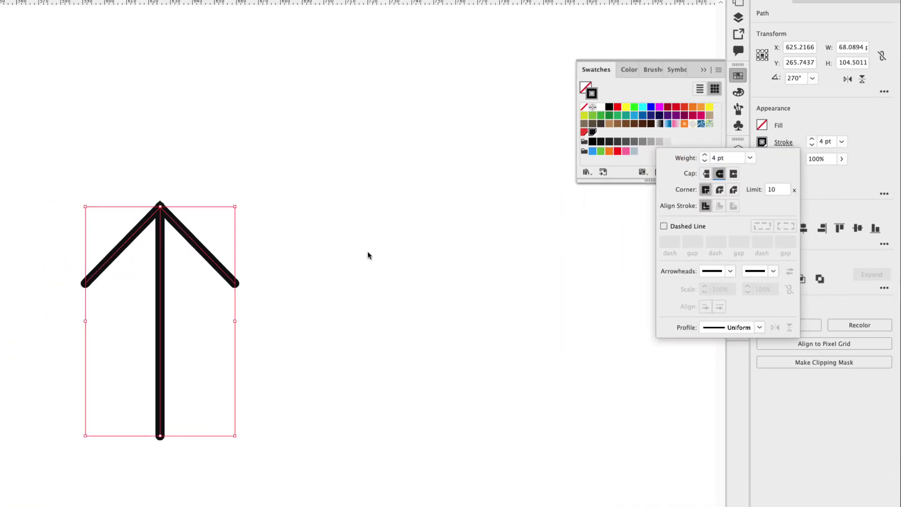
{"action": "left_click", "coordinate": [367, 255]}
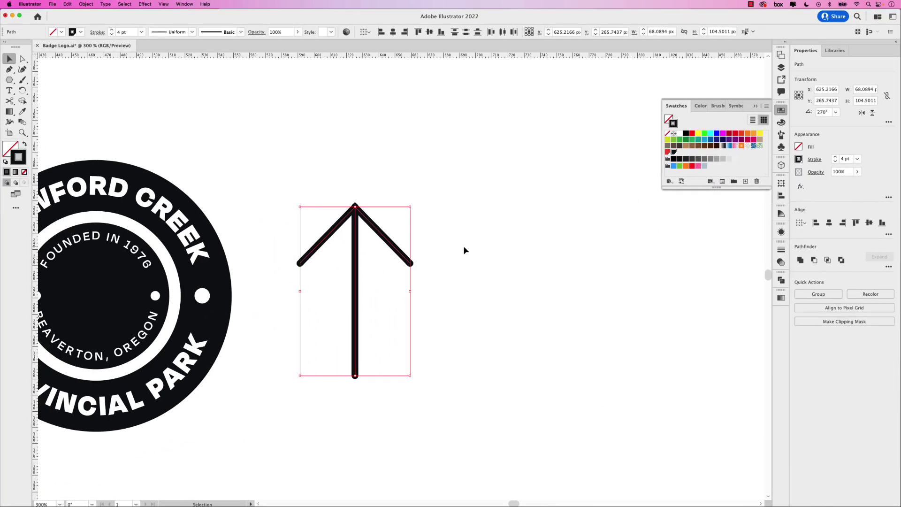
{"action": "left_click", "coordinate": [444, 227]}
- Duplicate the chevron three times straight down the vertical line, spaced about 22 px apart, to form the tree's branches
{"action": "left_click", "coordinate": [373, 228]}
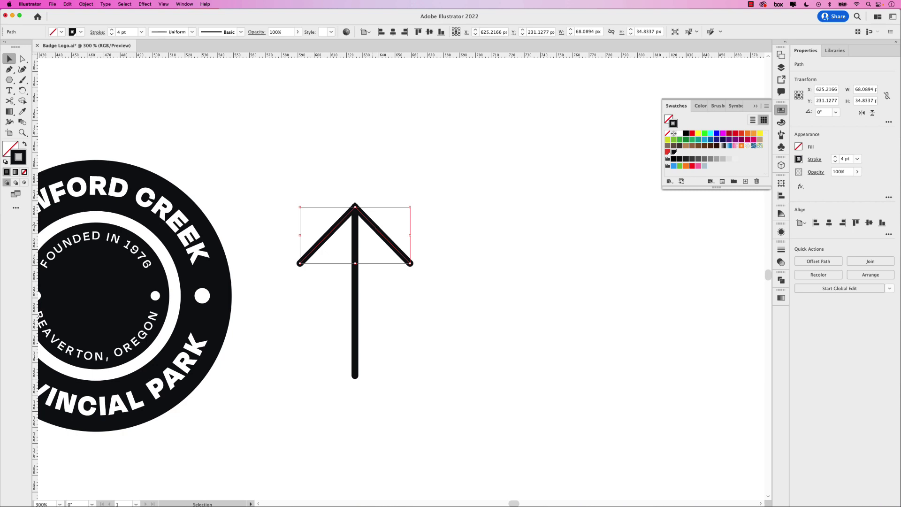
{"action": "left_click_drag", "start_coordinate": [373, 228], "coordinate": [375, 262]}
{"action": "key", "text": "super+d"}
{"action": "key", "text": "super+d"}
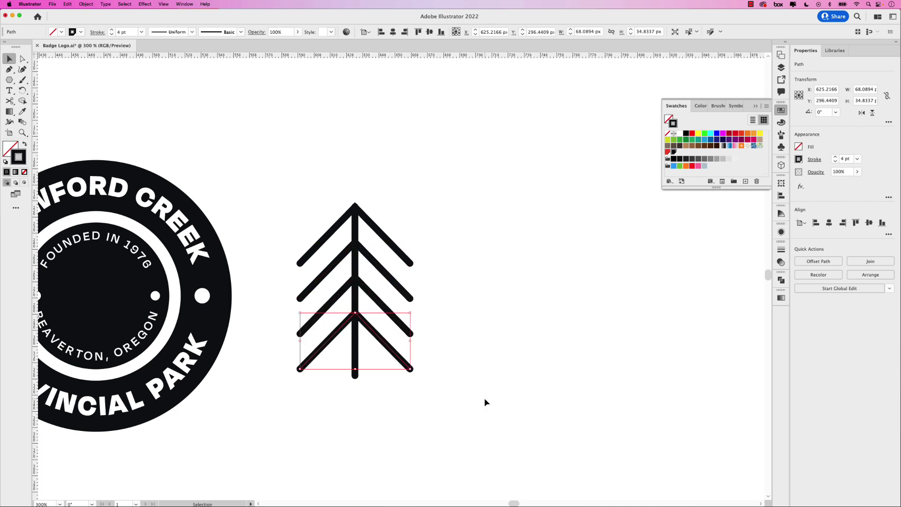
{"action": "left_click", "coordinate": [485, 402]}
- Extend the tree trunk by moving its lower end point 19 px down
{"action": "left_click", "coordinate": [23, 60]}
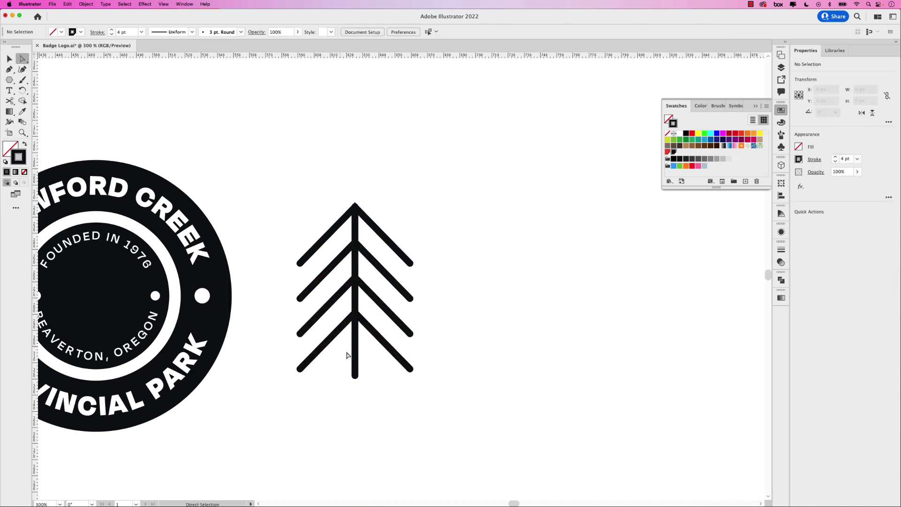
{"action": "left_click_drag", "start_coordinate": [346, 374], "coordinate": [374, 387]}
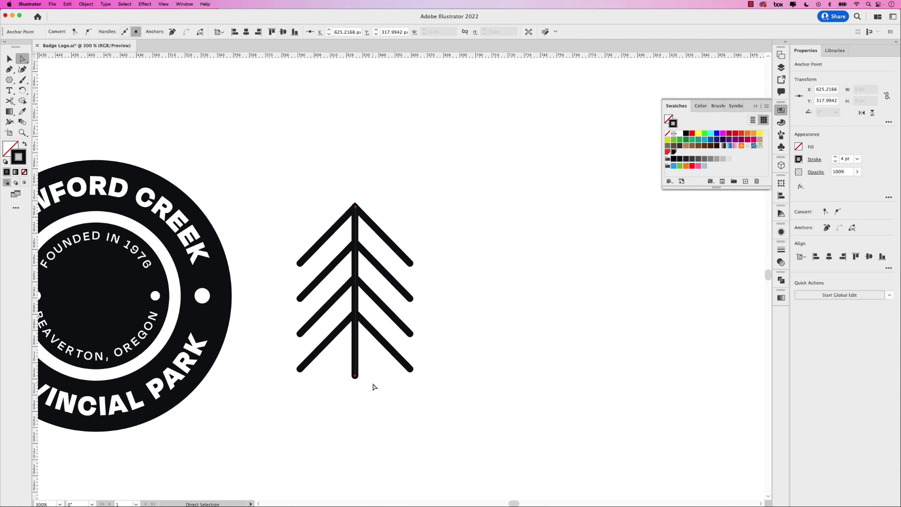
{"action": "key", "text": "Down"}
{"action": "key", "text": "Down"}
{"action": "left_click", "coordinate": [10, 59]}
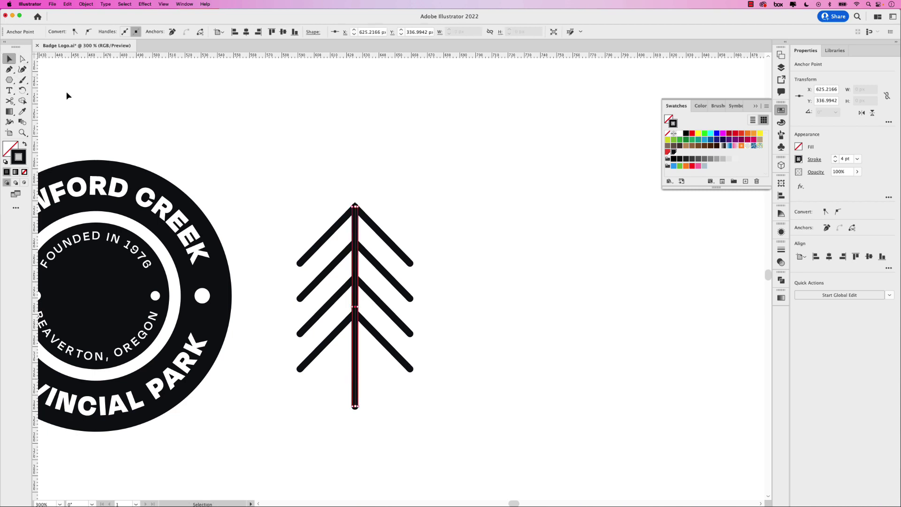
{"action": "left_click", "coordinate": [309, 208]}
- Place a duplicate of the whole tree about 137 px to the right of the original
{"action": "left_click_drag", "start_coordinate": [292, 188], "coordinate": [467, 419]}
{"action": "left_click_drag", "start_coordinate": [367, 308], "coordinate": [572, 307]}
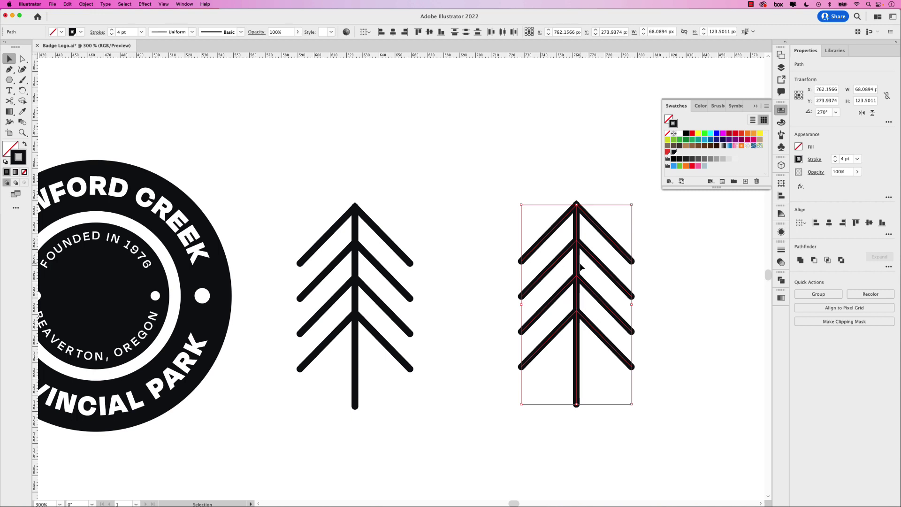
{"action": "left_click_drag", "start_coordinate": [296, 193], "coordinate": [446, 422]}
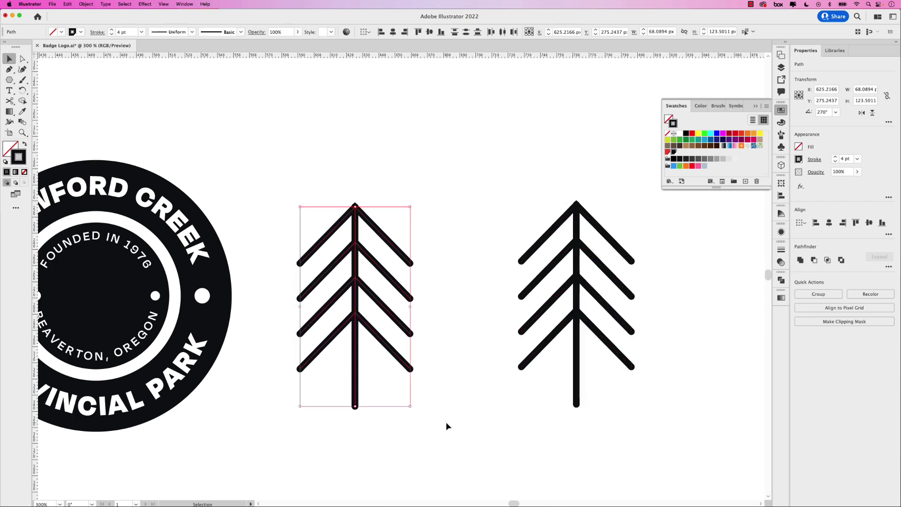
{"action": "left_click", "coordinate": [272, 156]}
- Move the left end points of all four branches on the original tree 3 px up and 3 px inward
{"action": "left_click", "coordinate": [22, 59]}
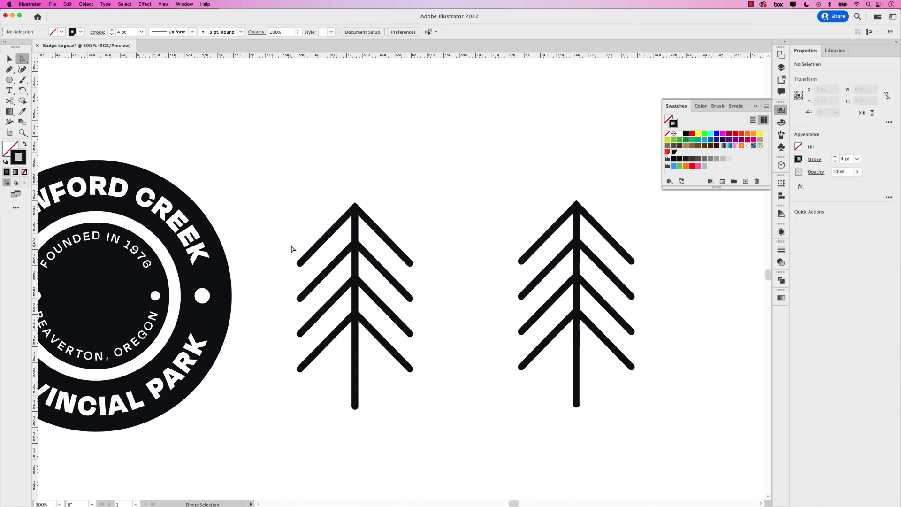
{"action": "left_click_drag", "start_coordinate": [291, 244], "coordinate": [310, 391]}
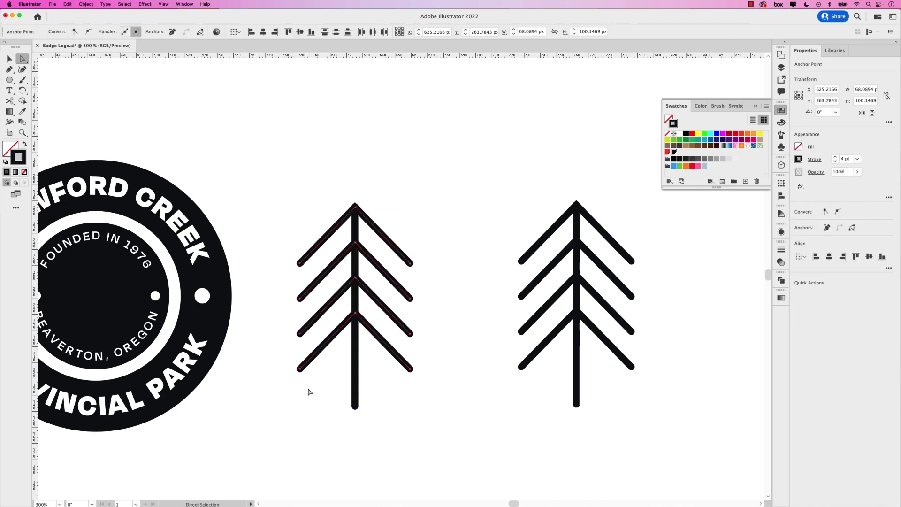
{"action": "key", "text": "Up"}
{"action": "key", "text": "Up"}
{"action": "key", "text": "Up"}
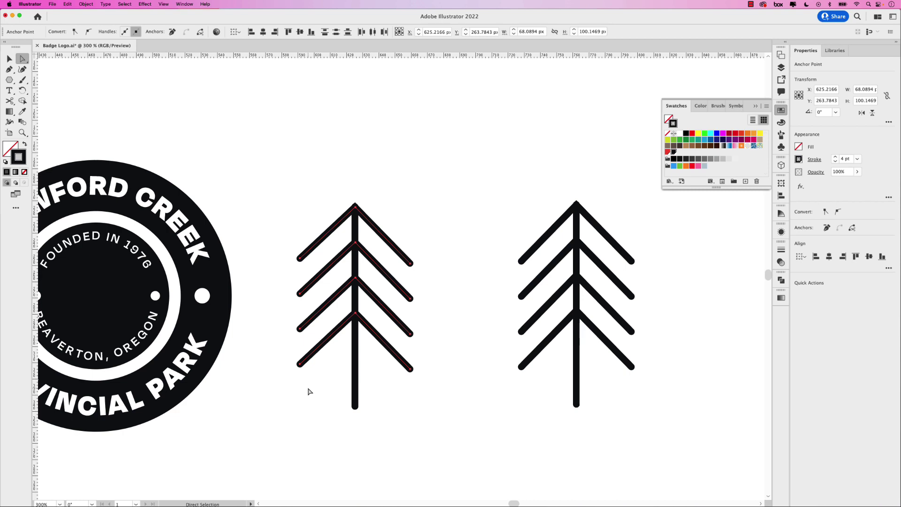
{"action": "key", "text": "Right"}
{"action": "key", "text": "Right"}
{"action": "key", "text": "Right"}
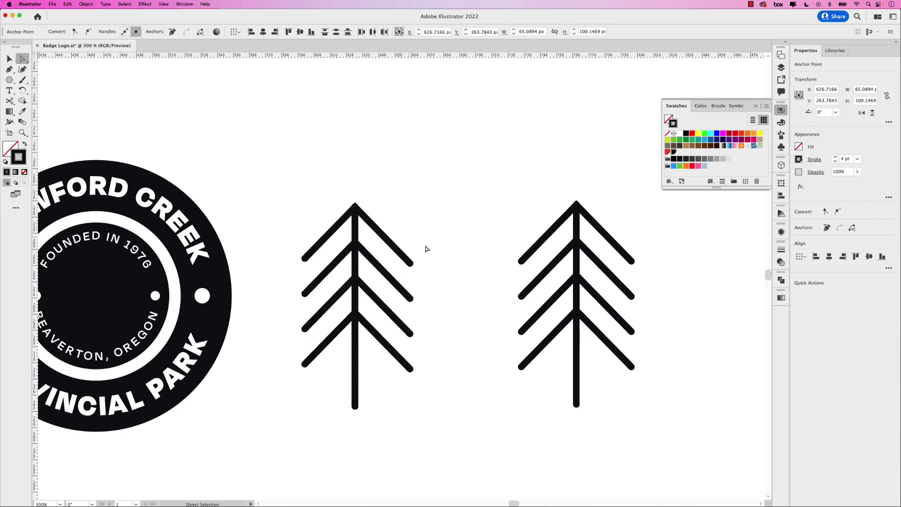
- Move the right end points of all four branches on the original tree 3 px up and 3 px inward
{"action": "left_click_drag", "start_coordinate": [410, 242], "coordinate": [408, 406]}
{"action": "key", "text": "Up"}
{"action": "key", "text": "Up"}
{"action": "key", "text": "Up"}
{"action": "key", "text": "Left"}
{"action": "key", "text": "Left"}
{"action": "key", "text": "Left"}
{"action": "key", "text": "Left"}
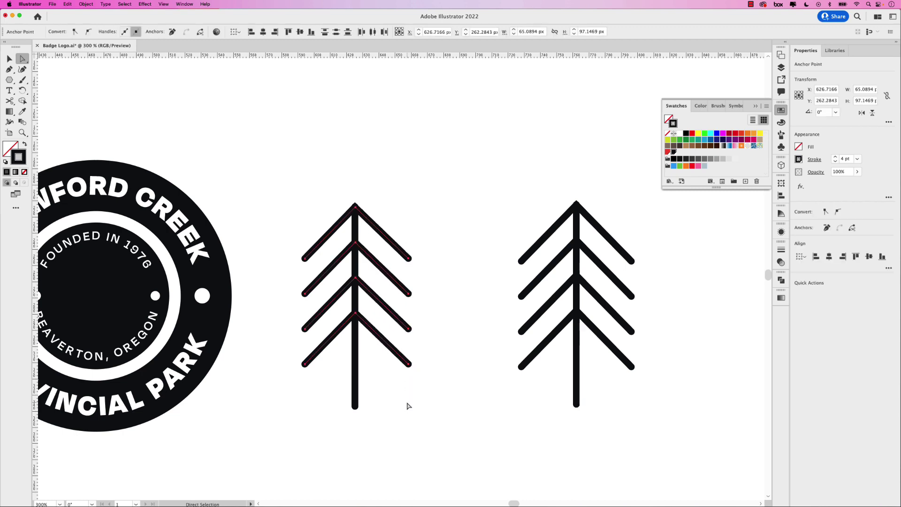
- Select the whole original tree and expand its fill and stroke into filled shapes
{"action": "left_click", "coordinate": [9, 58]}
{"action": "left_click", "coordinate": [282, 178]}
{"action": "left_click_drag", "start_coordinate": [282, 180], "coordinate": [436, 408]}
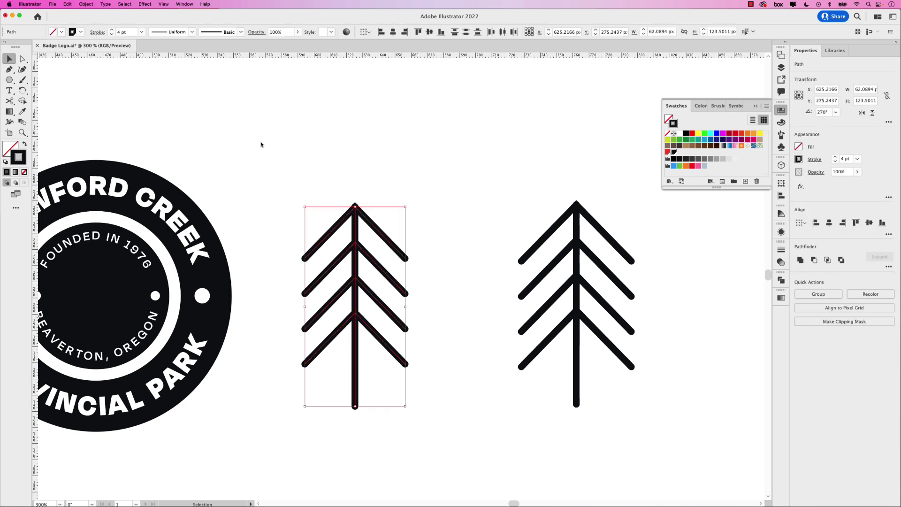
{"action": "left_click", "coordinate": [86, 4]}
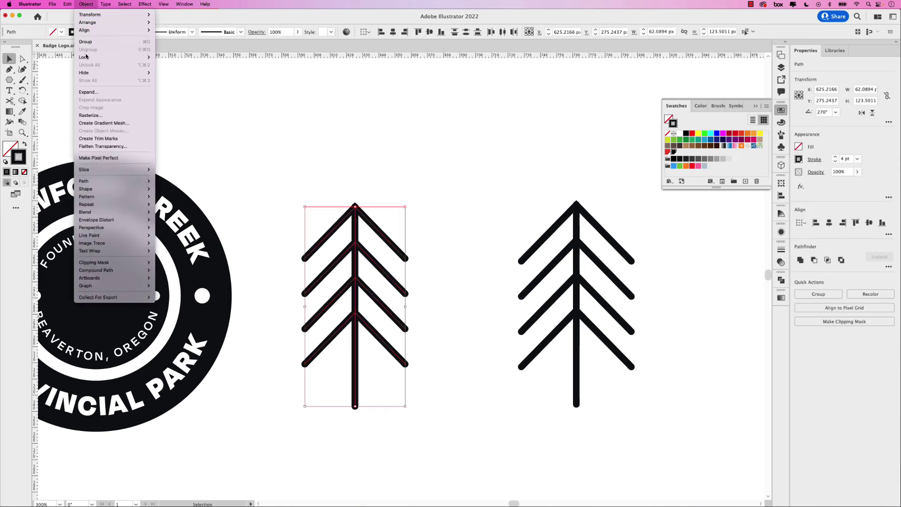
{"action": "left_click", "coordinate": [93, 92]}
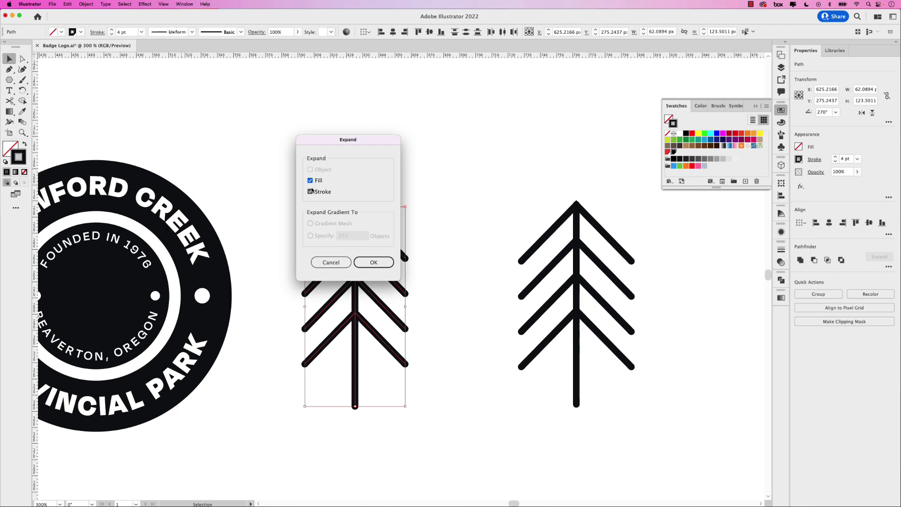
{"action": "left_click", "coordinate": [369, 262]}
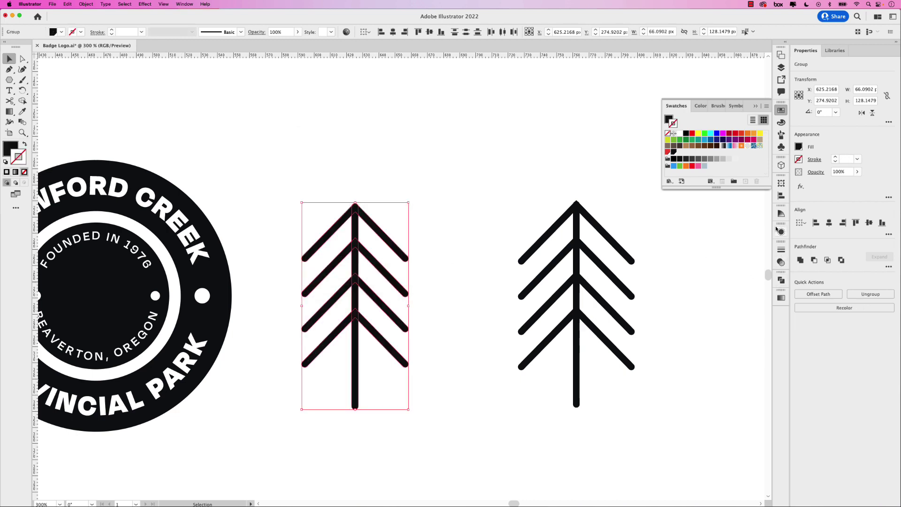
- Merge the expanded tree's shapes with Pathfinder and scale the tree to about 47 px wide by 90 px high
{"action": "left_click", "coordinate": [781, 280]}
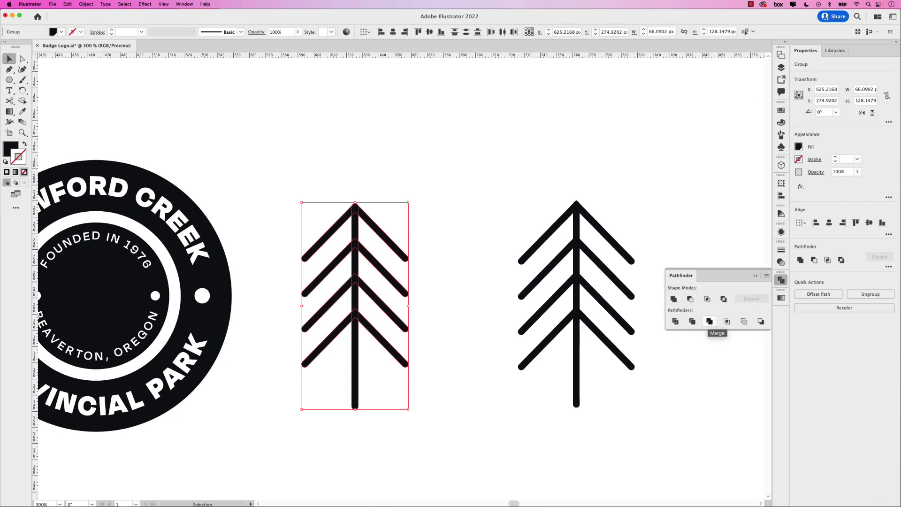
{"action": "left_click", "coordinate": [708, 323]}
{"action": "left_click_drag", "start_coordinate": [408, 410], "coordinate": [377, 366]}
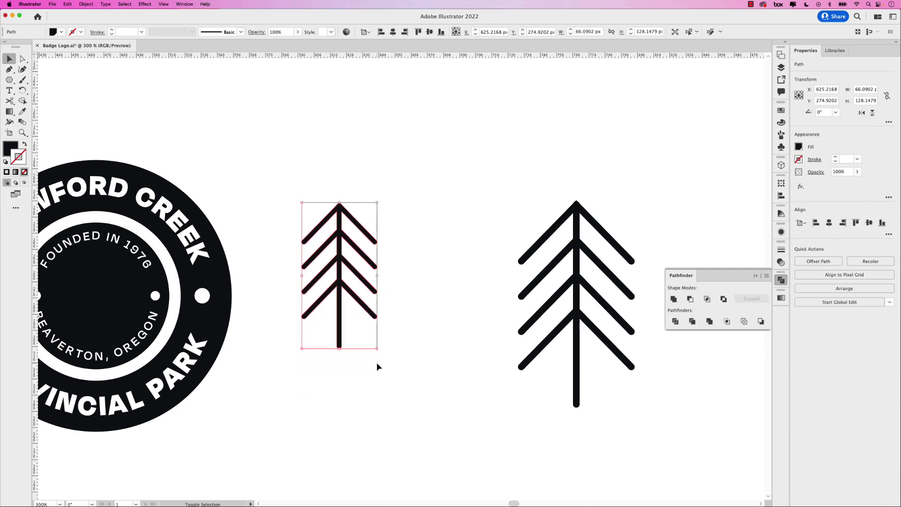
- Fill the merged tree with white
{"action": "left_click", "coordinate": [780, 110]}
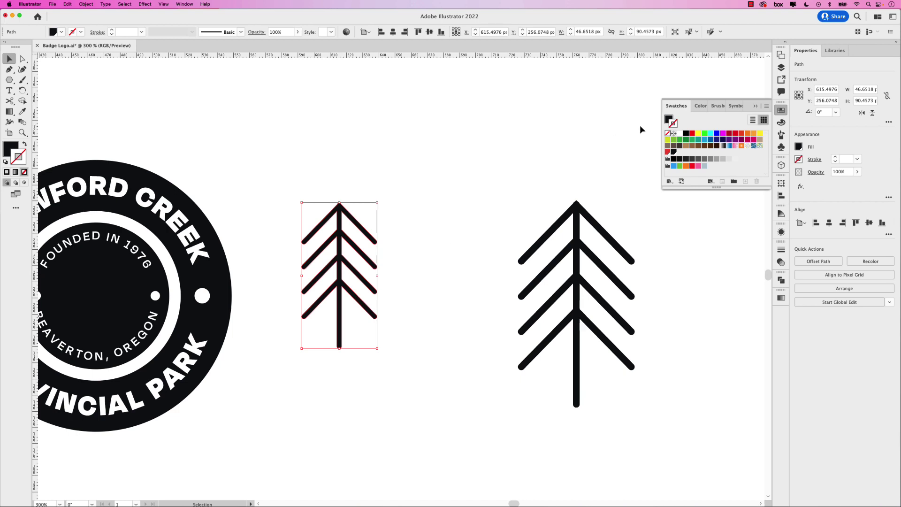
{"action": "left_click", "coordinate": [668, 119]}
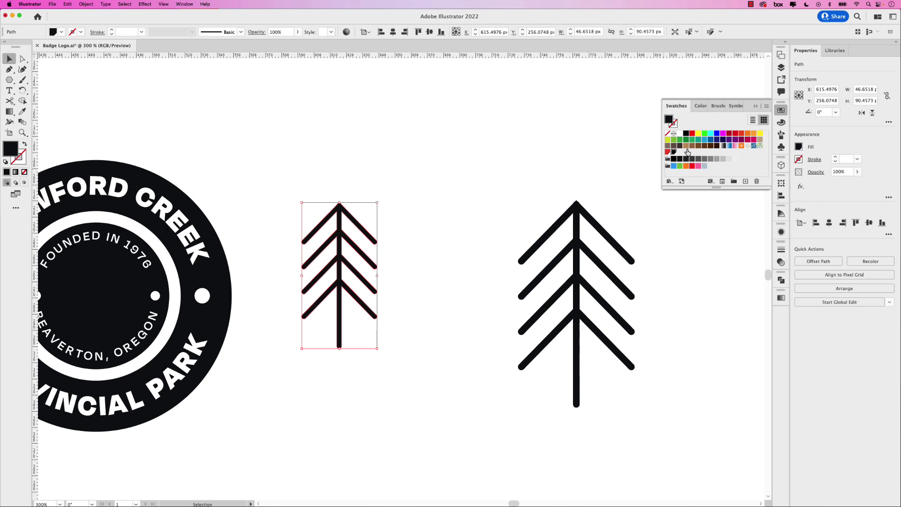
{"action": "left_click", "coordinate": [680, 133]}
- Place the white tree in the centre of the badge and scale it to about 31 px wide by 60 px high
{"action": "left_click_drag", "start_coordinate": [423, 276], "coordinate": [539, 253]}
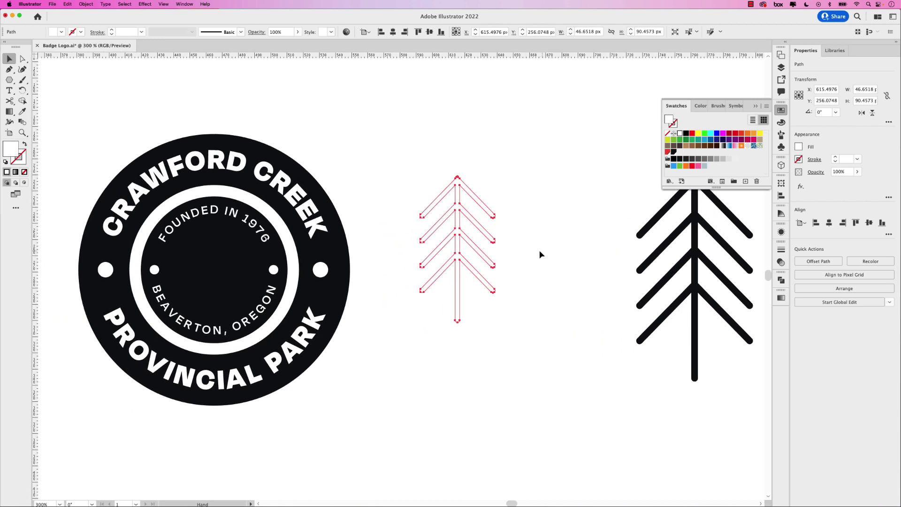
{"action": "left_click_drag", "start_coordinate": [471, 275], "coordinate": [228, 315]}
{"action": "left_click_drag", "start_coordinate": [214, 363], "coordinate": [213, 308]}
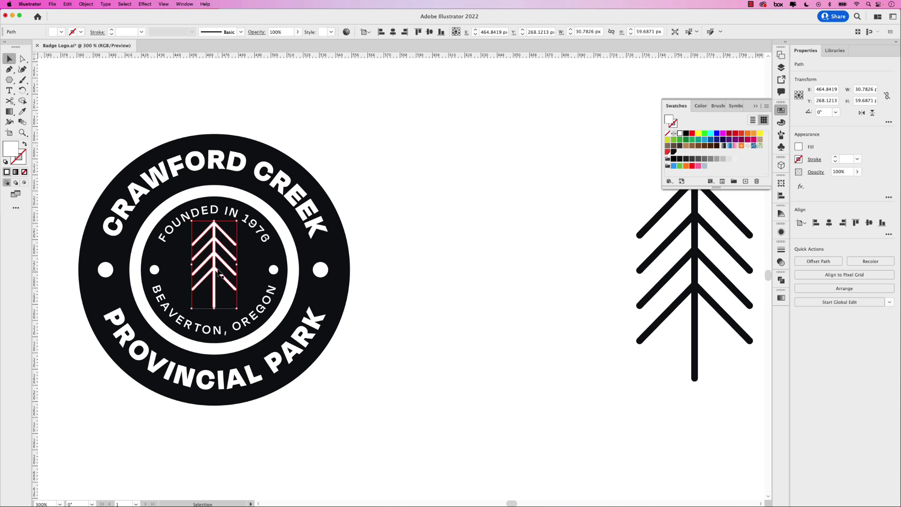
{"action": "left_click_drag", "start_coordinate": [216, 263], "coordinate": [394, 266]}
{"action": "left_click", "coordinate": [397, 261]}
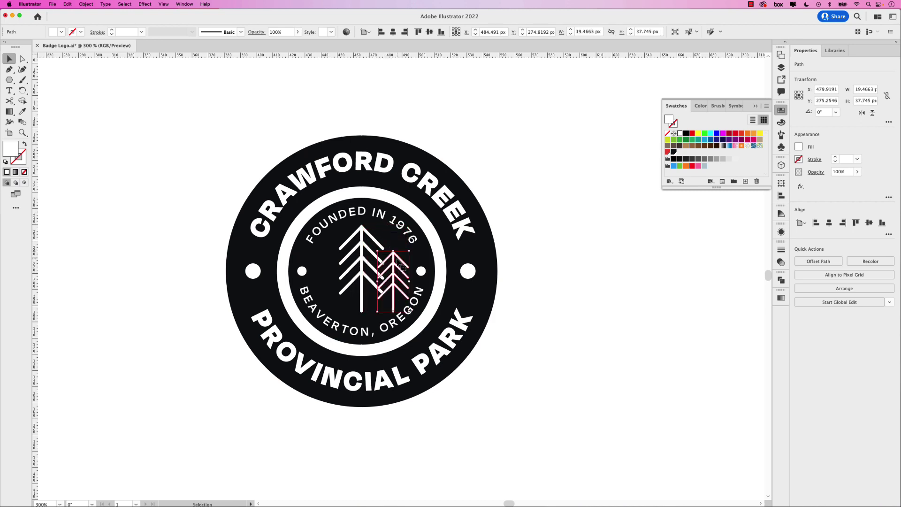
{"action": "key", "text": "Delete"}
- Scale the tree in the badge's centre down to about 27 px wide by 52 px high
{"action": "left_click", "coordinate": [367, 252]}
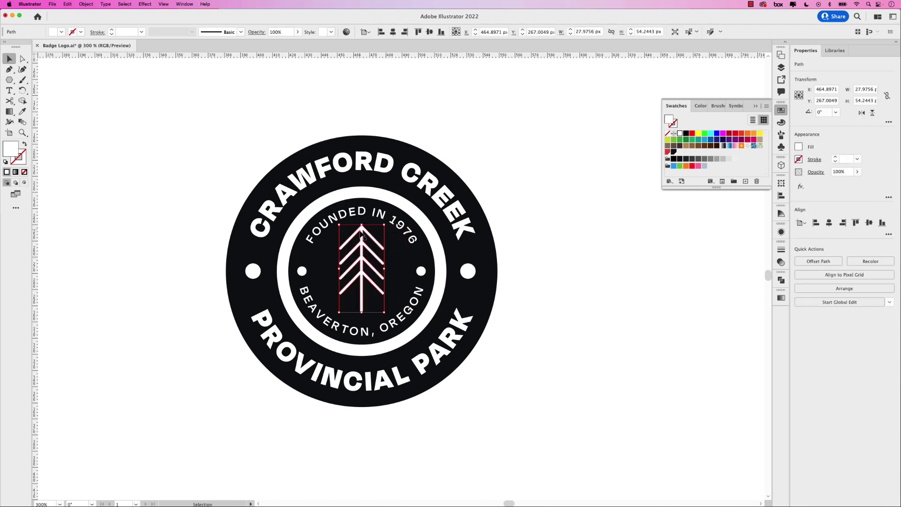
{"action": "left_click", "coordinate": [545, 267]}
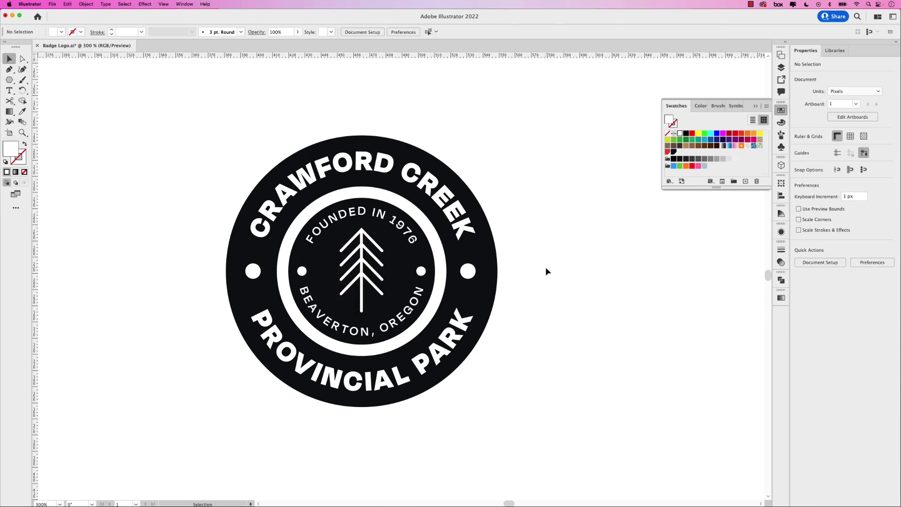
- Move the spare black stroked tree farther from the badge, to an X position of about 939 px near the artboard's right edge
{"action": "scroll", "coordinate": [545, 267], "scroll_direction": "down", "scroll_amount": 2}
{"action": "scroll", "coordinate": [544, 266], "scroll_direction": "right", "scroll_amount": 5}
{"action": "scroll", "coordinate": [544, 265], "scroll_direction": "up", "scroll_amount": 1}
{"action": "left_click_drag", "start_coordinate": [537, 261], "coordinate": [598, 376]}
{"action": "left_click_drag", "start_coordinate": [583, 330], "coordinate": [726, 321]}
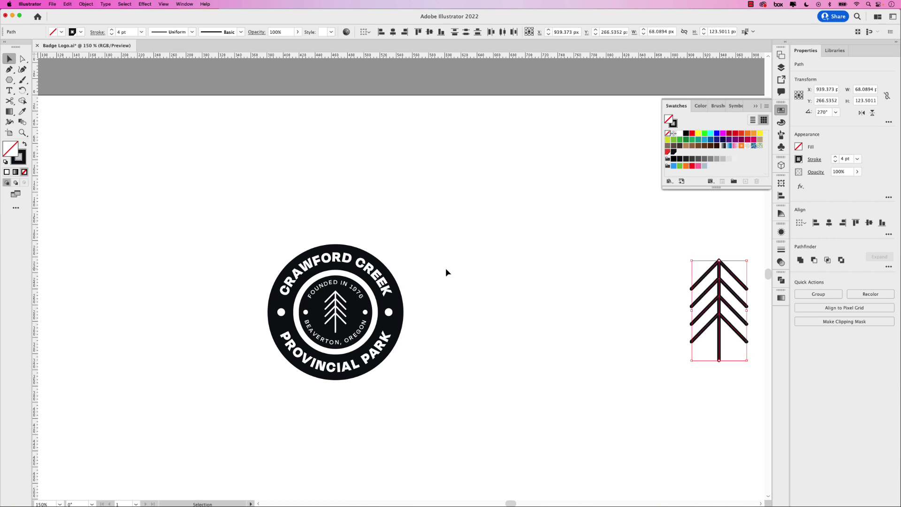
- Draw a rectangle about 169 by 164 px with a black fill and no stroke, and place it above the empty space beside the badge
{"action": "scroll", "coordinate": [446, 271], "scroll_direction": "right", "scroll_amount": 5}
{"action": "left_click", "coordinate": [10, 81]}
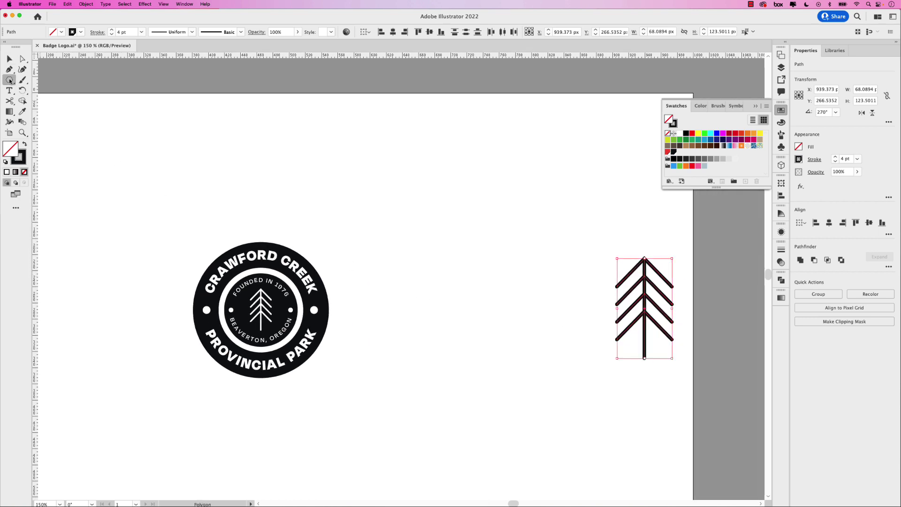
{"action": "left_click_drag", "start_coordinate": [10, 81], "coordinate": [32, 77]}
{"action": "mouse_move", "coordinate": [355, 195]}
{"action": "left_mouse_down"}
{"action": "mouse_move", "coordinate": [429, 288]}
{"action": "mouse_move", "coordinate": [491, 336]}
{"action": "mouse_move", "coordinate": [493, 328]}
{"action": "left_mouse_up"}
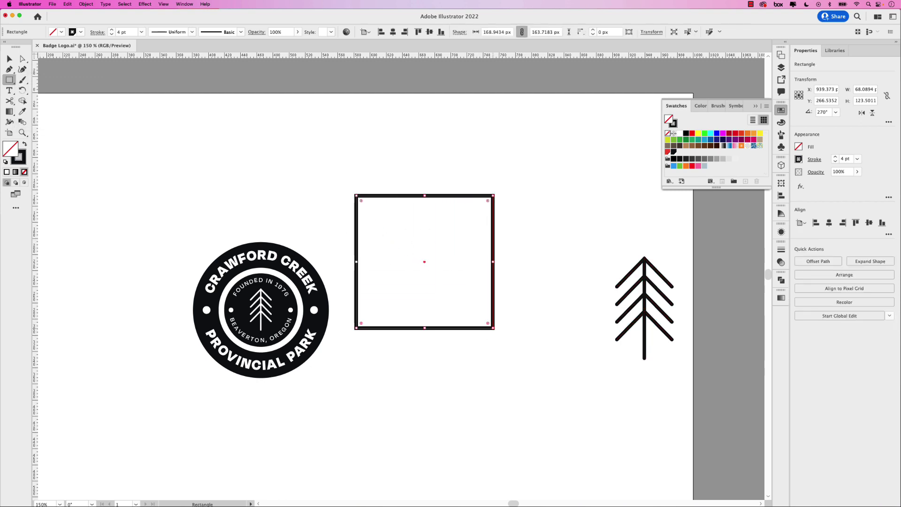
{"action": "key", "text": "shift+x"}
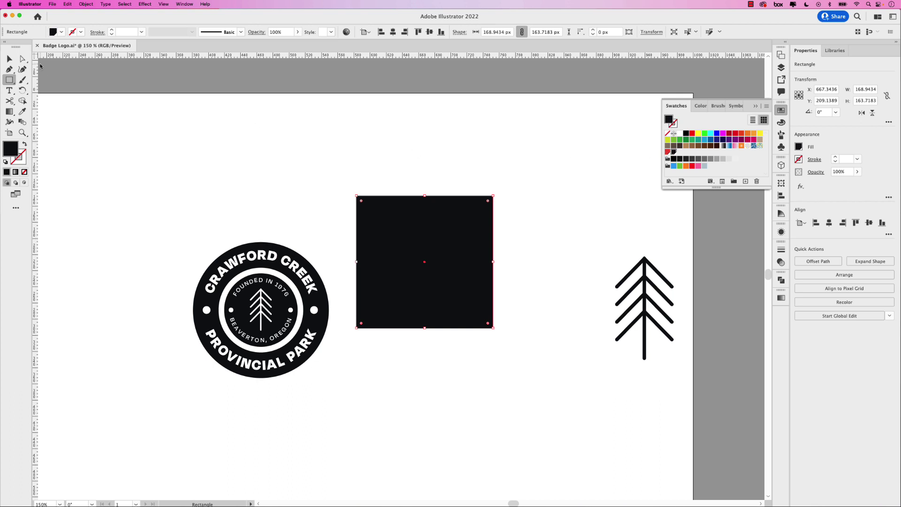
{"action": "left_click", "coordinate": [9, 58]}
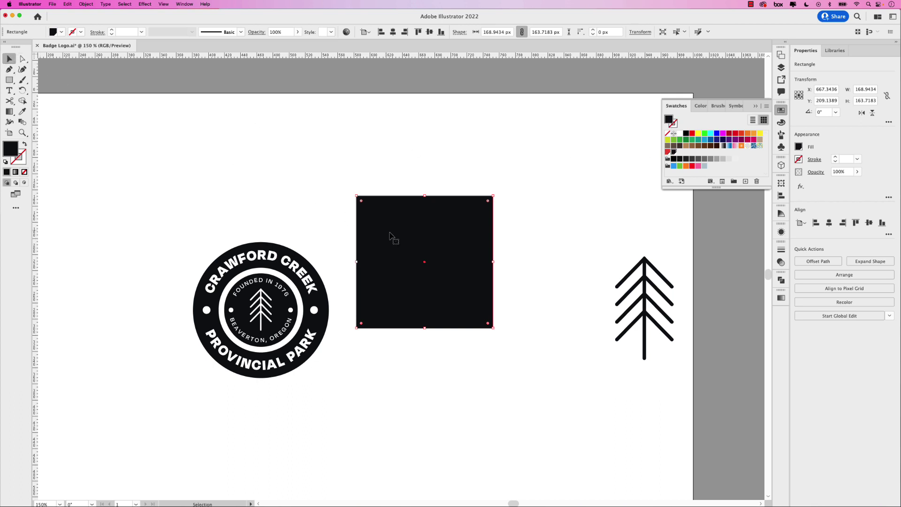
{"action": "left_click_drag", "start_coordinate": [407, 245], "coordinate": [405, 151]}
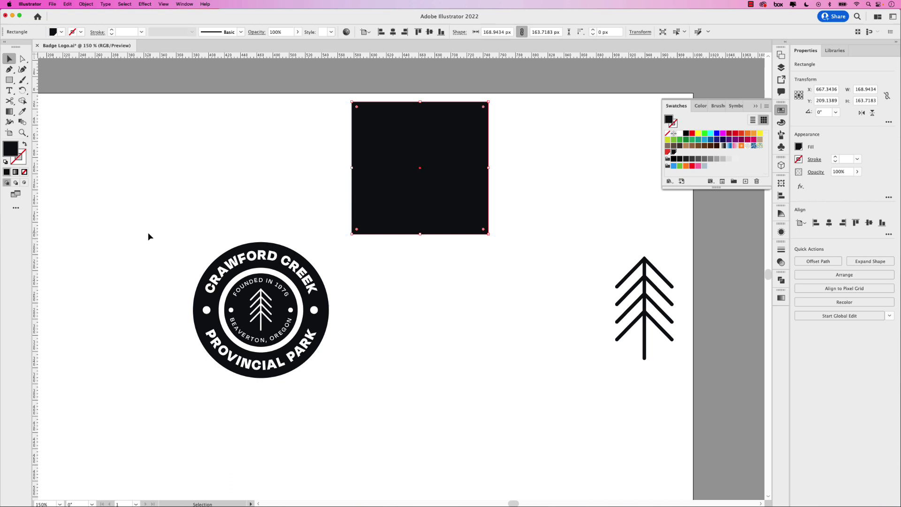
- Duplicate the whole badge about 200 px to the right and combine the copy's outer circle and ring into a compound path
{"action": "left_click", "coordinate": [296, 359]}
{"action": "left_click_drag", "start_coordinate": [292, 324], "coordinate": [453, 323]}
{"action": "key", "text": "super+8"}
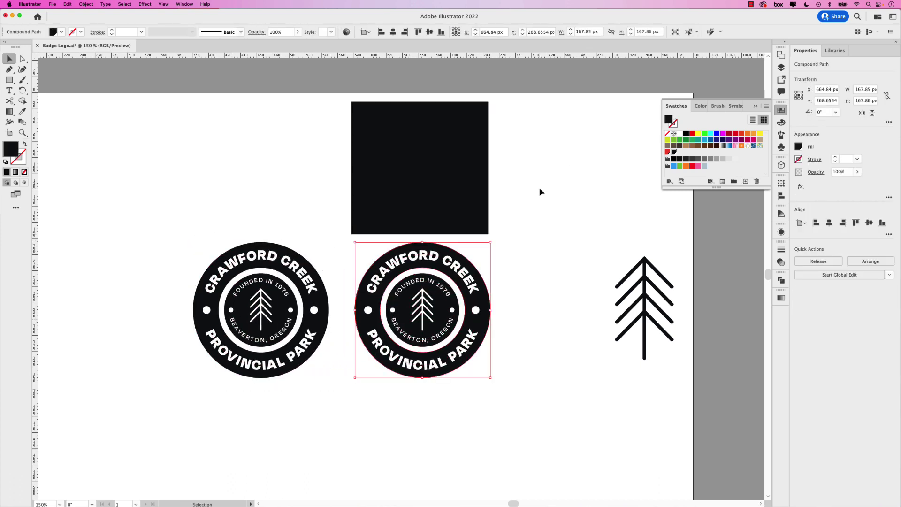
- Fill the badge copy's outer band white and its curved CRAWFORD CREEK and PROVINCIAL PARK texts black
{"action": "left_click", "coordinate": [679, 134]}
{"action": "left_click", "coordinate": [431, 255]}
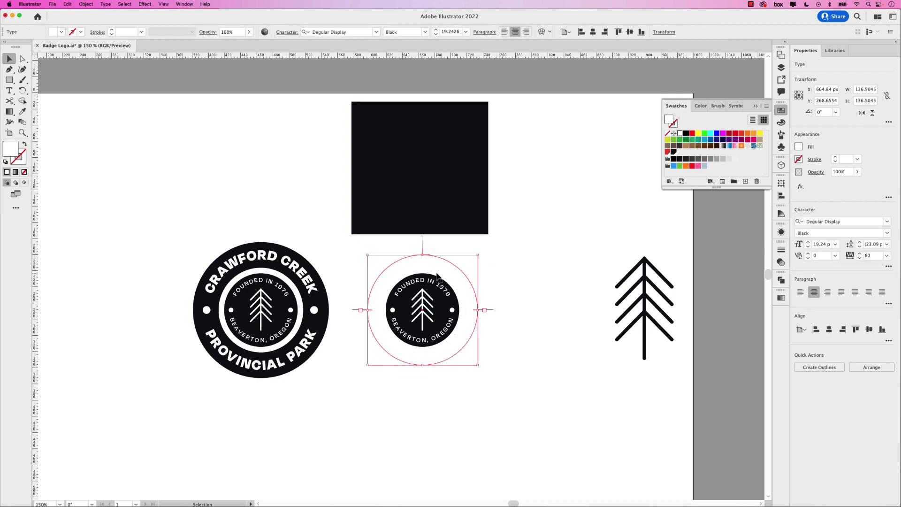
{"action": "left_click", "coordinate": [435, 362], "text": "shift"}
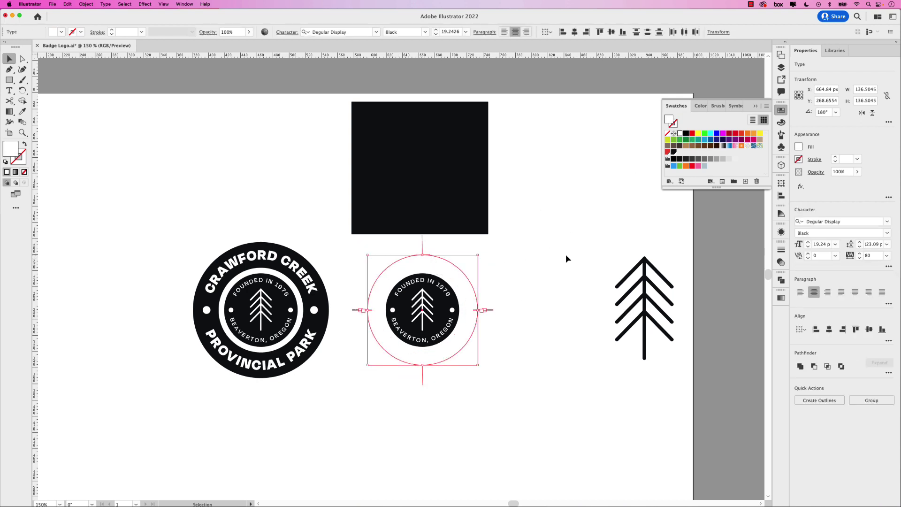
{"action": "left_click", "coordinate": [673, 152]}
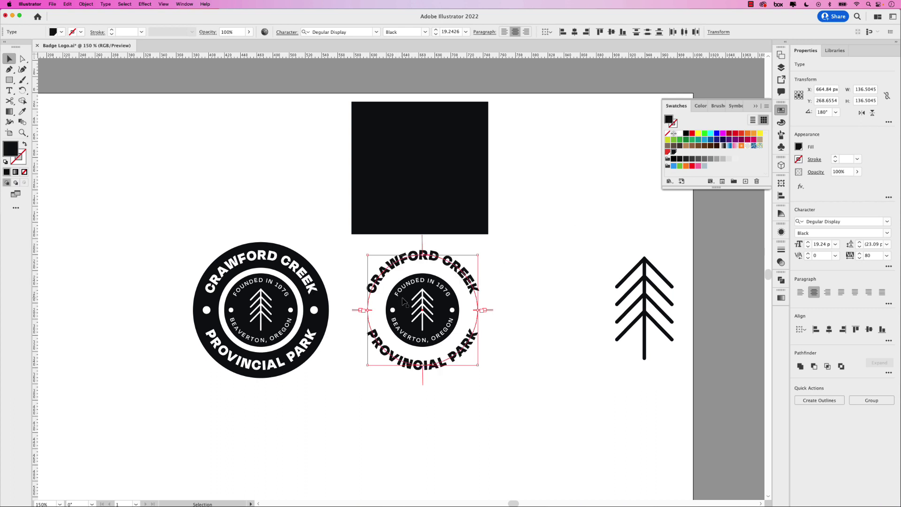
- Fill the two large outer dots on the badge copy with black
{"action": "left_click", "coordinate": [353, 319]}
{"action": "left_click", "coordinate": [369, 309]}
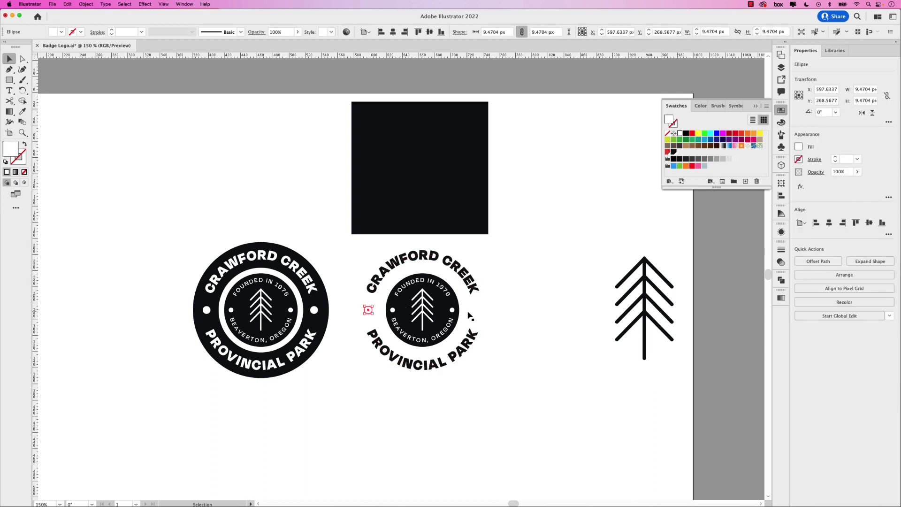
{"action": "left_click", "coordinate": [477, 311], "text": "shift"}
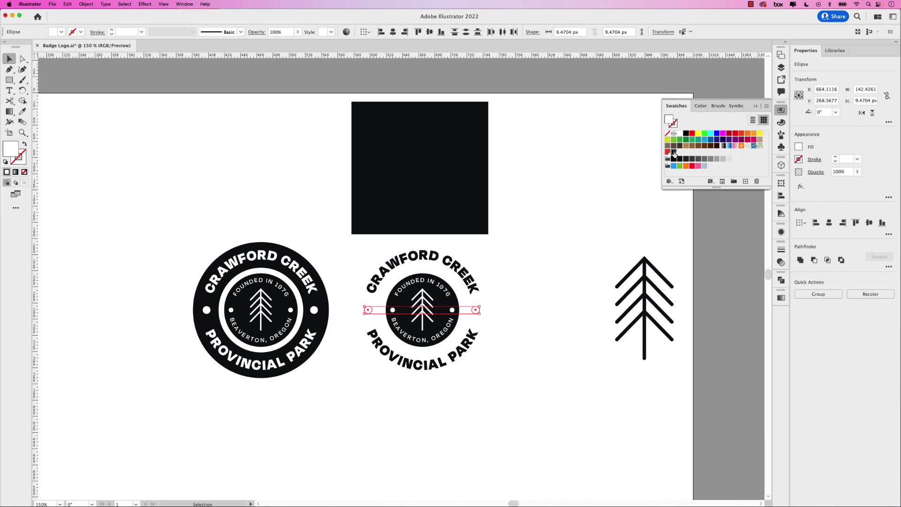
{"action": "left_click", "coordinate": [674, 152]}
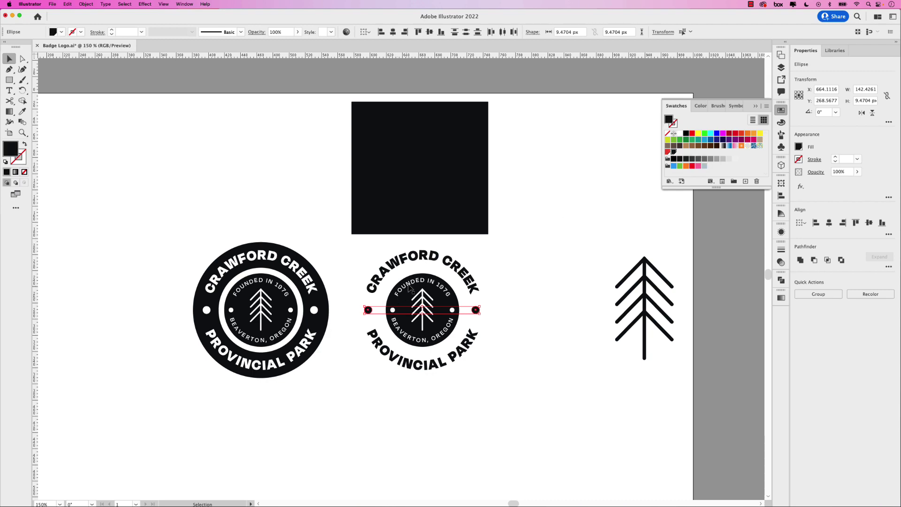
- Fill the inner circle of the badge copy with white
{"action": "scroll", "coordinate": [427, 293], "scroll_direction": "up", "scroll_amount": 2}
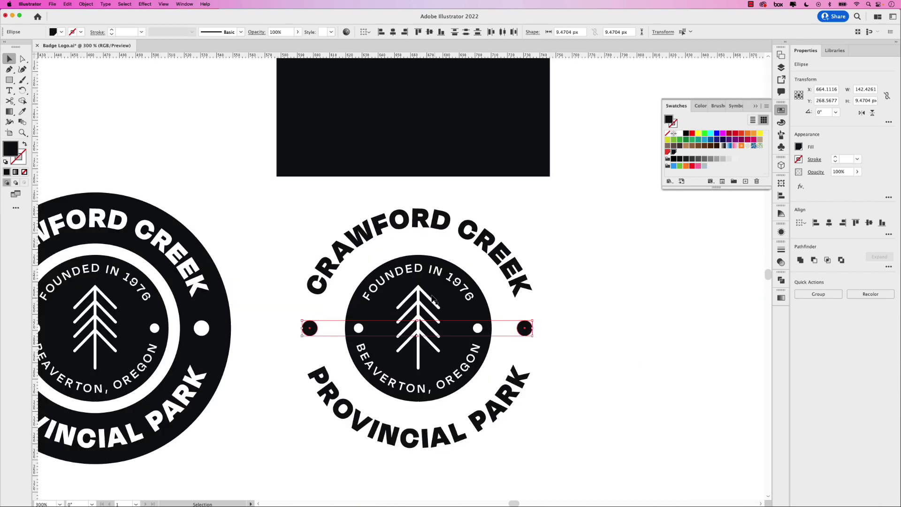
{"action": "left_click", "coordinate": [591, 276]}
{"action": "left_click", "coordinate": [404, 262]}
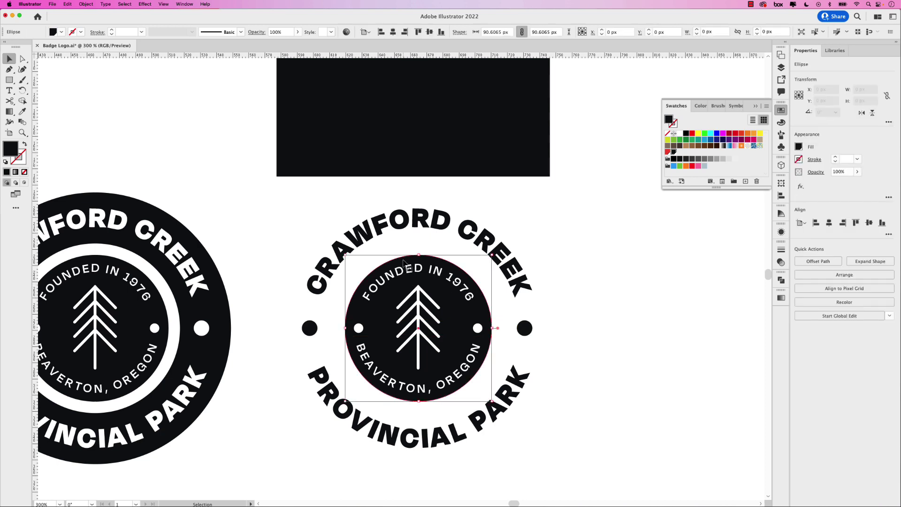
{"action": "left_click", "coordinate": [680, 134]}
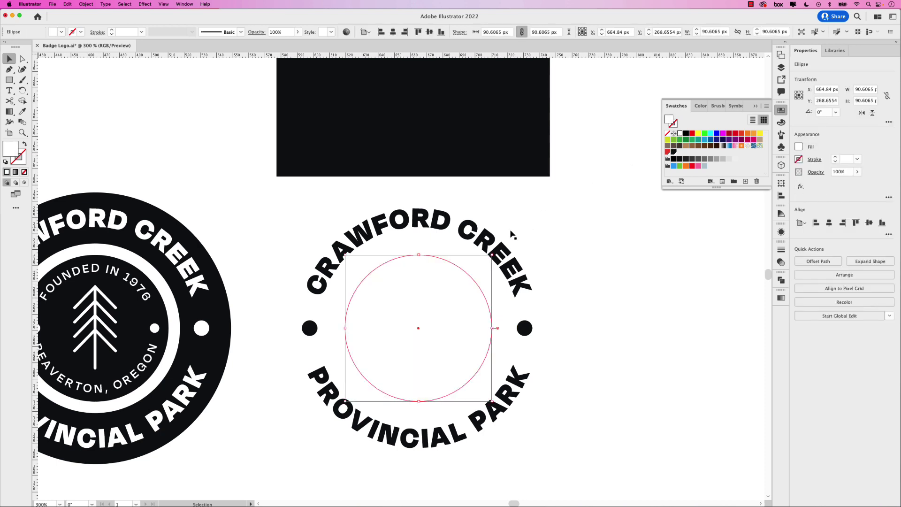
- Fill the inner curved texts BEAVERTON, OREGON and FOUNDED IN 1976 on the badge copy with black
{"action": "left_click", "coordinate": [433, 274]}
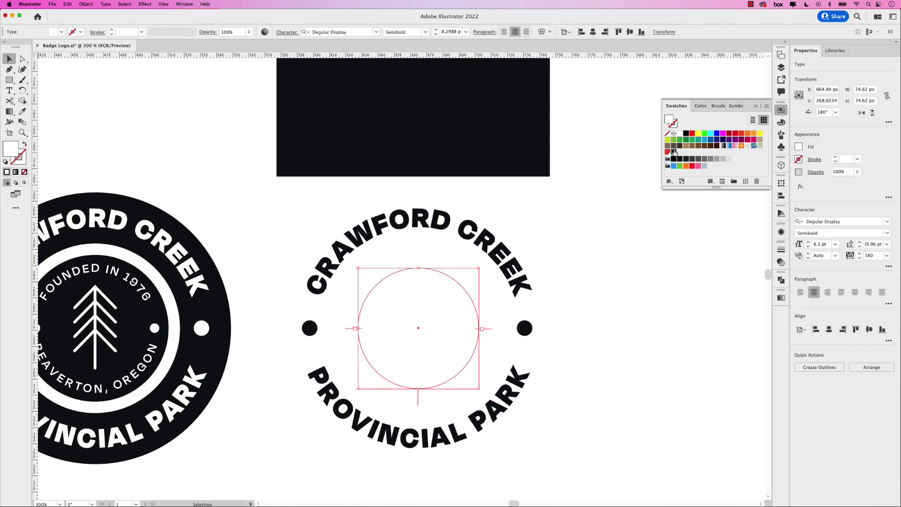
{"action": "left_click", "coordinate": [686, 133]}
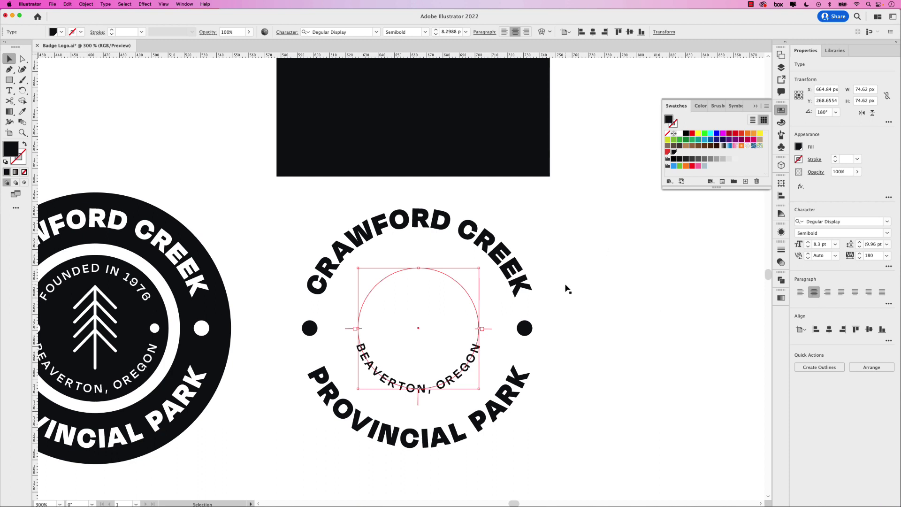
{"action": "left_click", "coordinate": [674, 158]}
- Fill the tree and the two small inner dots on the badge copy with black
{"action": "left_click", "coordinate": [413, 329]}
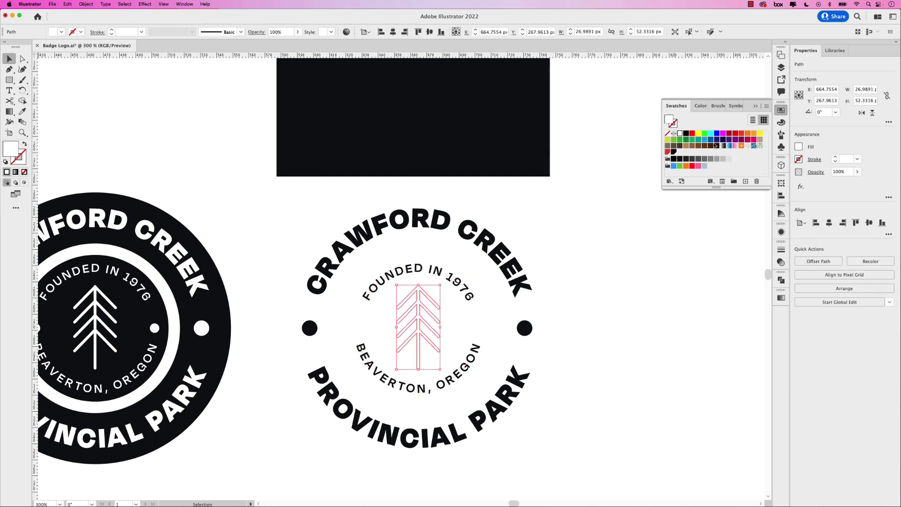
{"action": "left_click", "coordinate": [674, 159]}
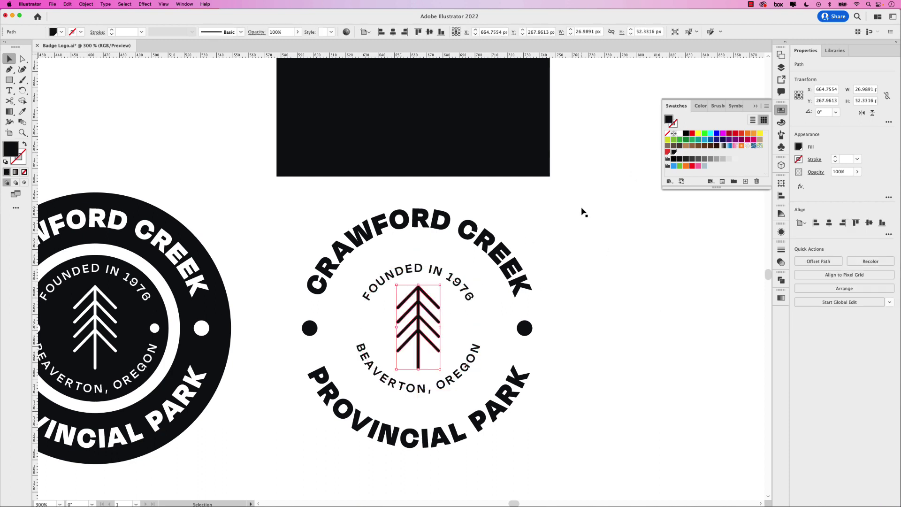
{"action": "left_click", "coordinate": [361, 328]}
{"action": "left_click", "coordinate": [478, 327], "text": "shift"}
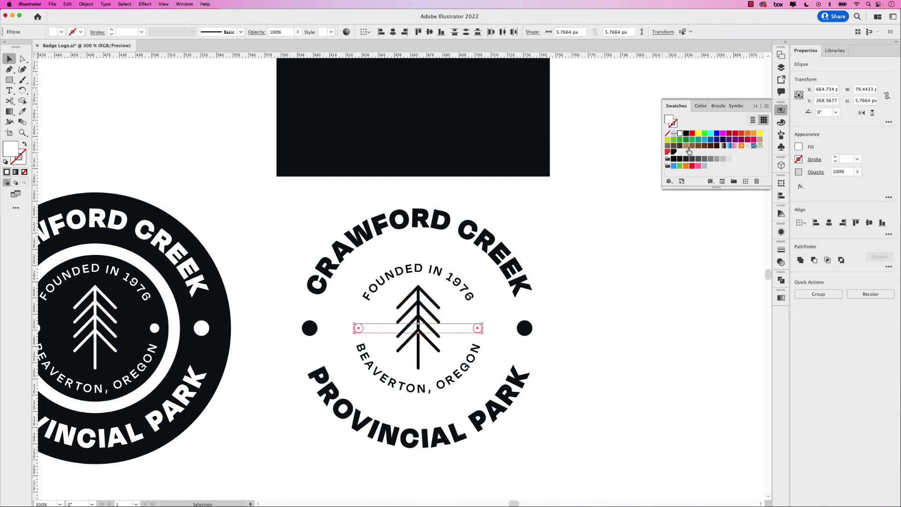
{"action": "left_click", "coordinate": [675, 159]}
- Move the black rectangle onto the white badge copy and send it to the back
{"action": "left_click_drag", "start_coordinate": [493, 147], "coordinate": [492, 420]}
{"action": "key", "text": "super+shift+bracketleft"}
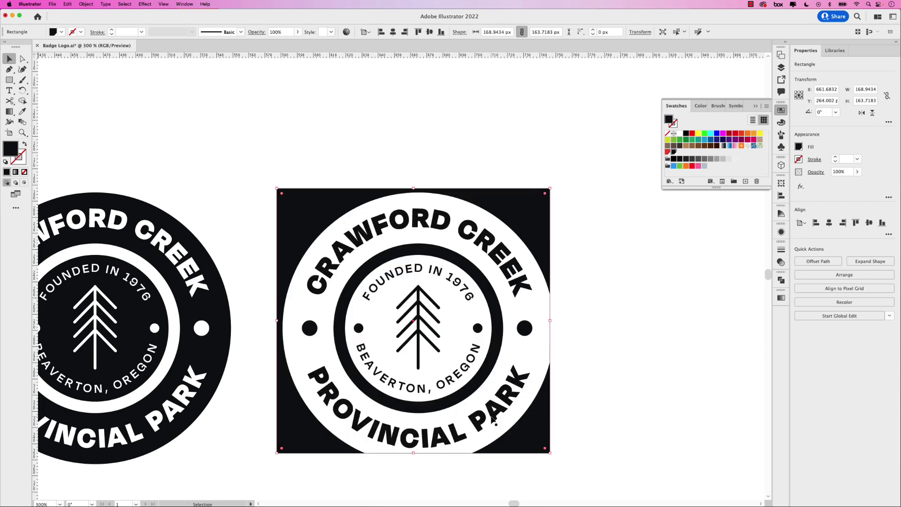
- Enlarge the black background rectangle to about 189 px wide, centre it on the white badge, and extend its top and bottom edges outward
{"action": "left_click_drag", "start_coordinate": [609, 354], "coordinate": [538, 300]}
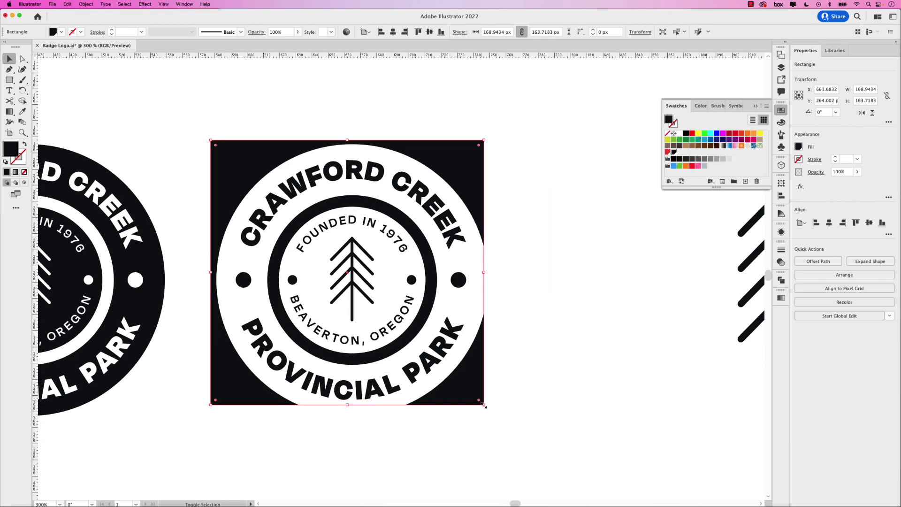
{"action": "mouse_move", "coordinate": [483, 404]}
{"action": "left_mouse_down"}
{"action": "mouse_move", "coordinate": [515, 441]}
{"action": "mouse_move", "coordinate": [475, 406]}
{"action": "left_mouse_up"}
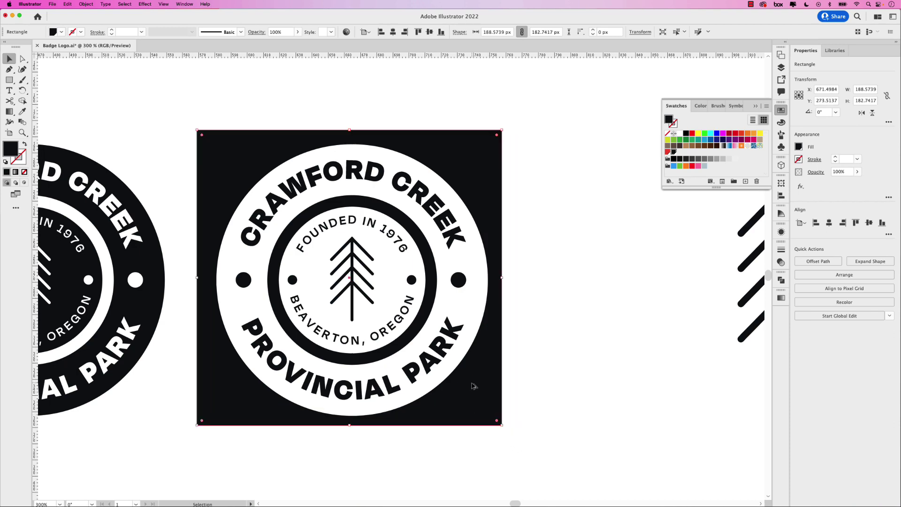
{"action": "scroll", "coordinate": [474, 386], "scroll_direction": "down", "scroll_amount": 2}
{"action": "scroll", "coordinate": [469, 352], "scroll_direction": "left", "scroll_amount": 3}
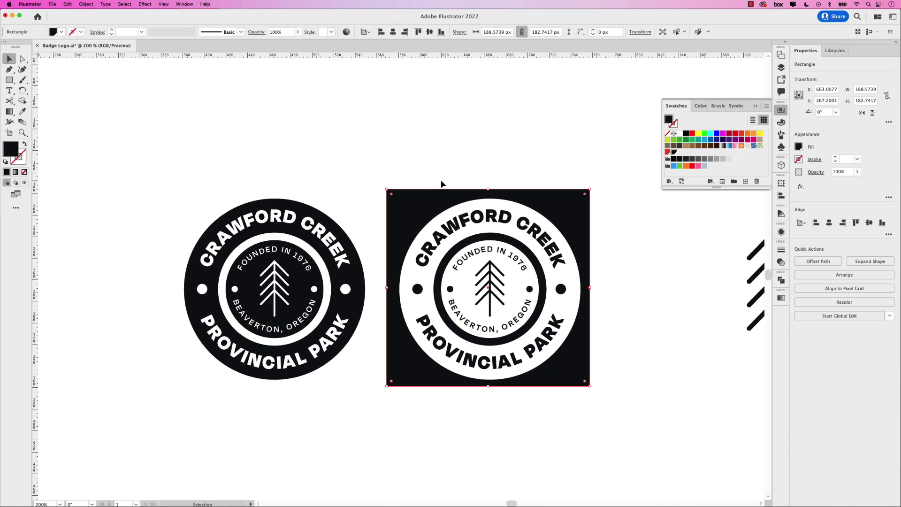
{"action": "left_click_drag", "start_coordinate": [487, 189], "coordinate": [487, 184]}
{"action": "left_click_drag", "start_coordinate": [488, 385], "coordinate": [486, 394]}
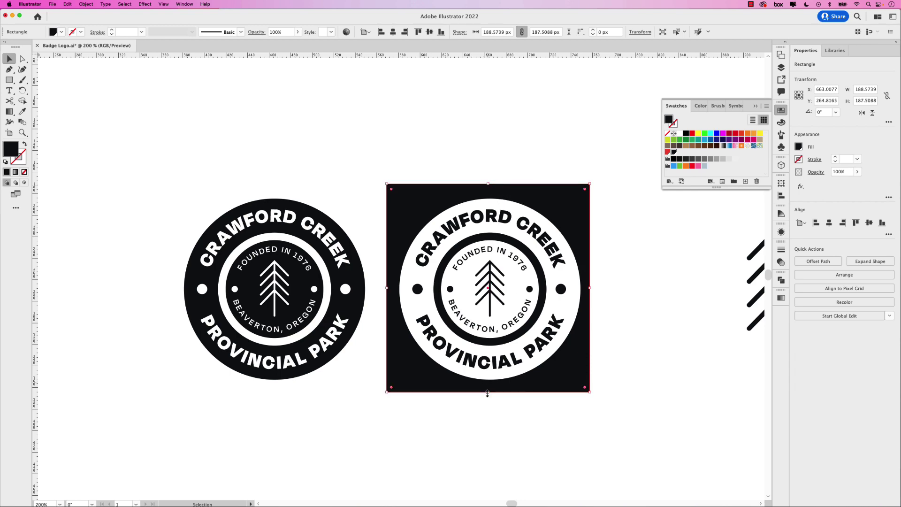
- Export the dark badge on its own as a 300 ppi PNG asset
{"action": "left_click_drag", "start_coordinate": [634, 262], "coordinate": [493, 265]}
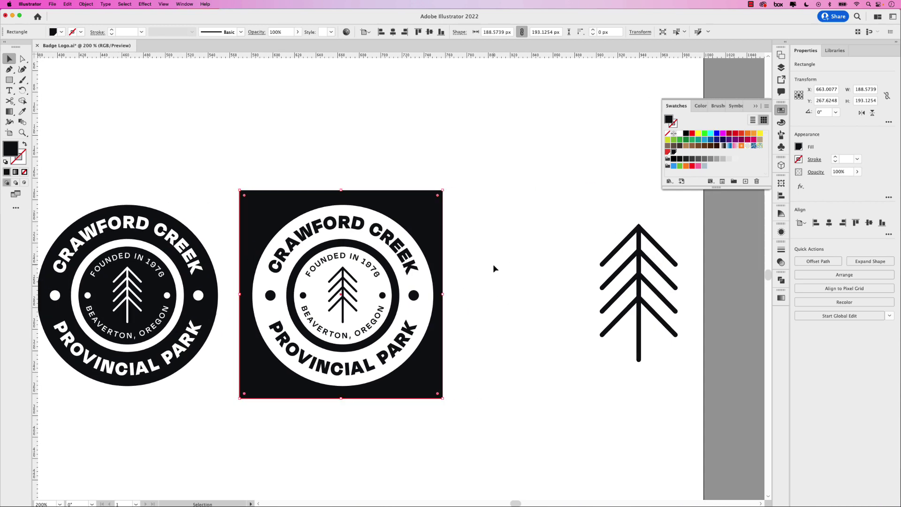
{"action": "key", "text": "super+0"}
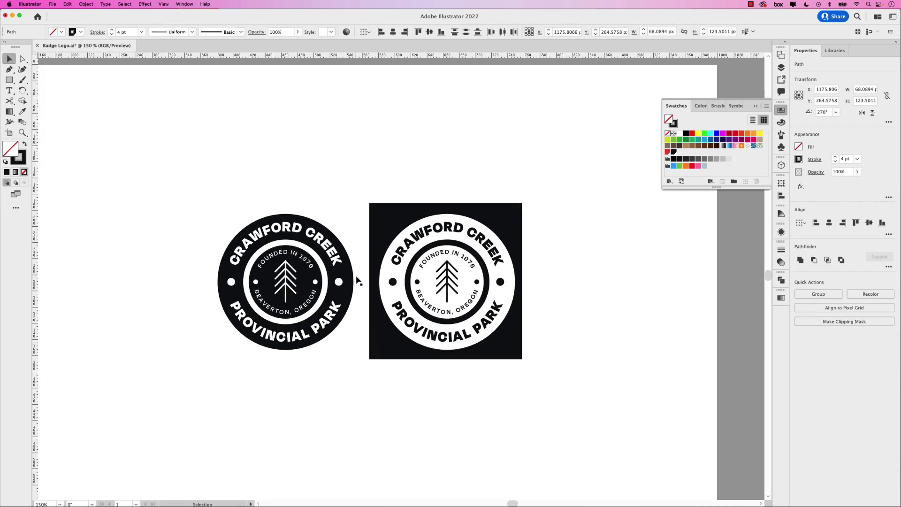
{"action": "left_click_drag", "start_coordinate": [211, 192], "coordinate": [358, 364]}
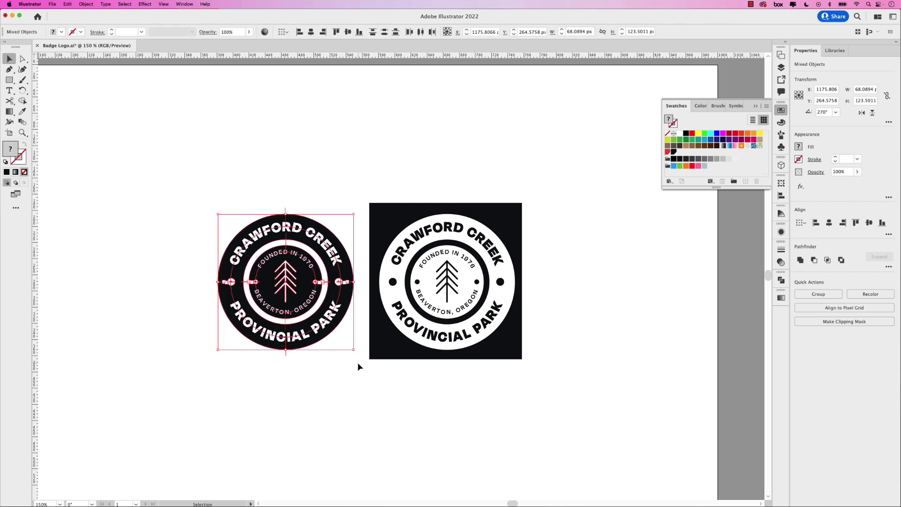
{"action": "left_click", "coordinate": [53, 4]}
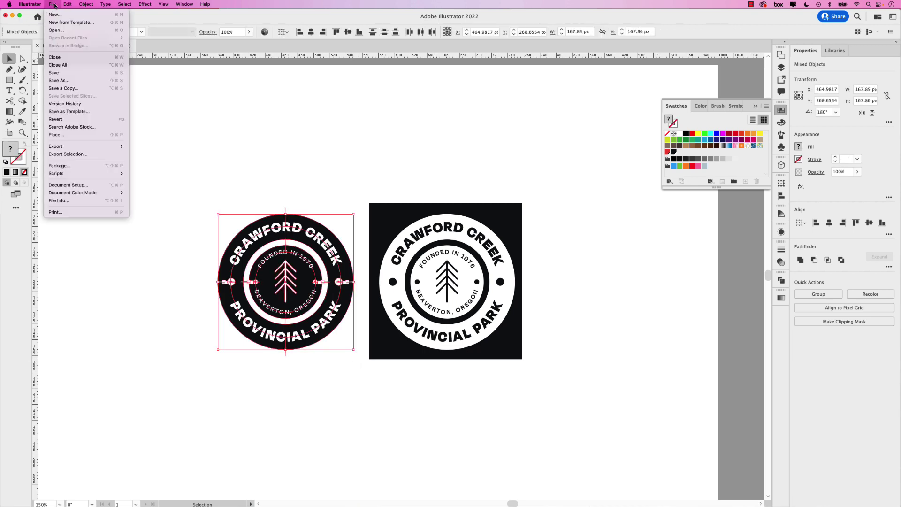
{"action": "left_click", "coordinate": [83, 155]}
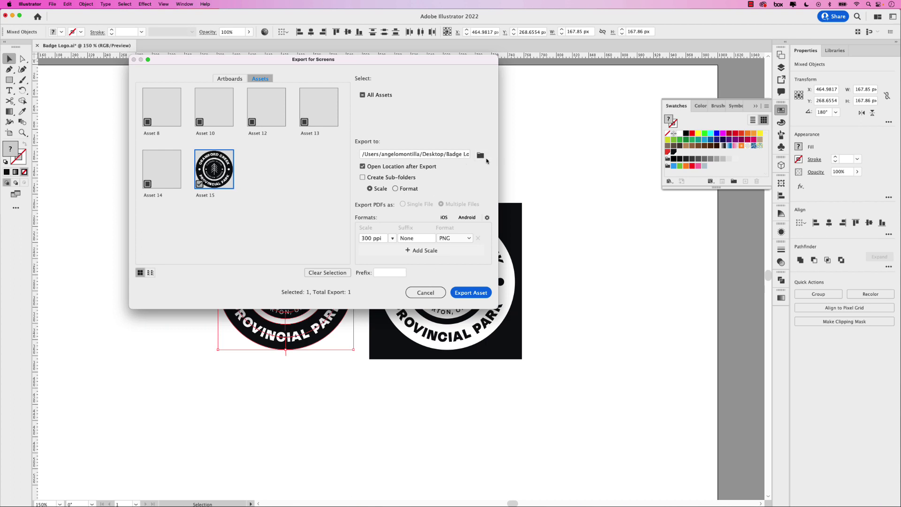
{"action": "left_click", "coordinate": [469, 293]}
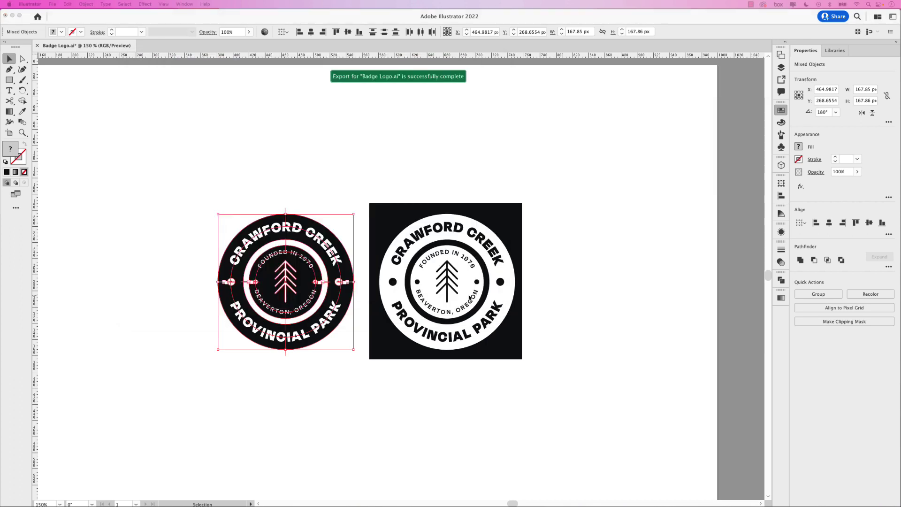
- Move the black background rectangle off the white badge and export that badge alone as a 300 ppi PNG asset
{"action": "left_click", "coordinate": [391, 218]}
{"action": "left_click_drag", "start_coordinate": [391, 218], "coordinate": [568, 219]}
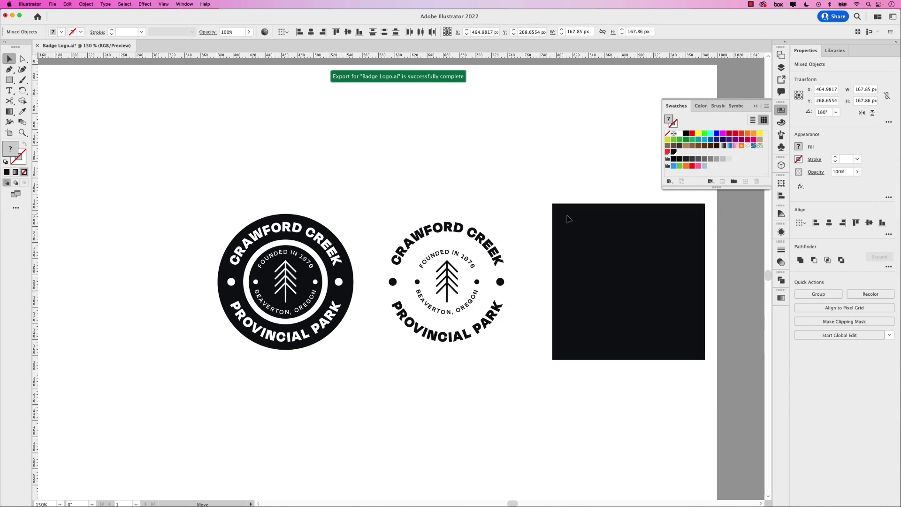
{"action": "left_click_drag", "start_coordinate": [373, 199], "coordinate": [523, 358]}
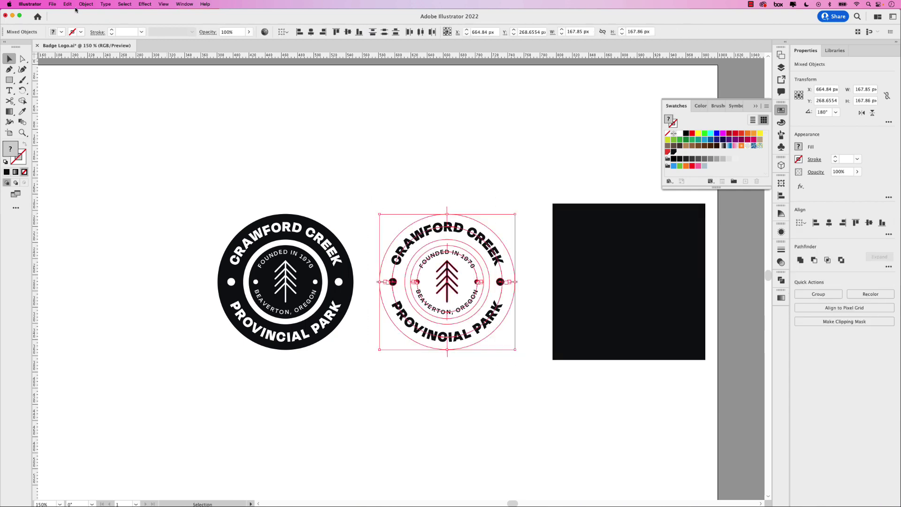
{"action": "left_click", "coordinate": [53, 5]}
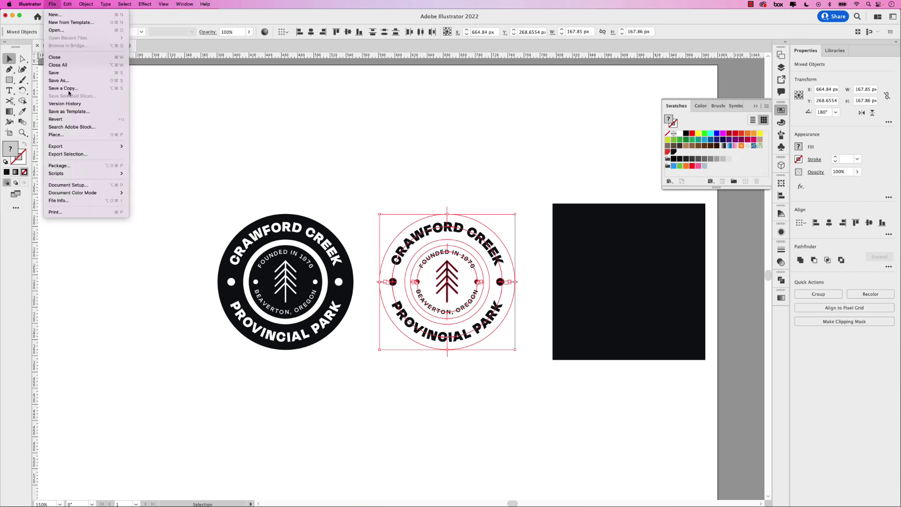
{"action": "left_click", "coordinate": [75, 154]}
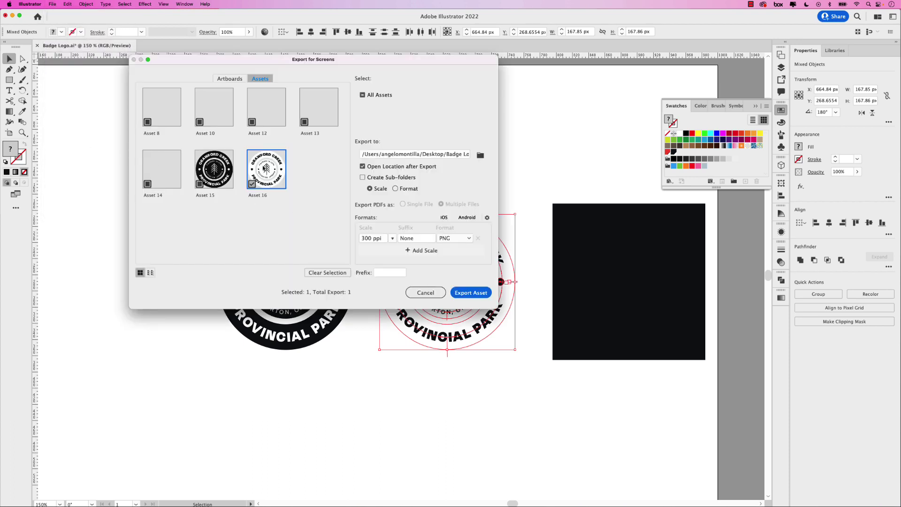
{"action": "left_click", "coordinate": [470, 293]}
- Move the black rectangle back behind the white badge
{"action": "left_click", "coordinate": [571, 294]}
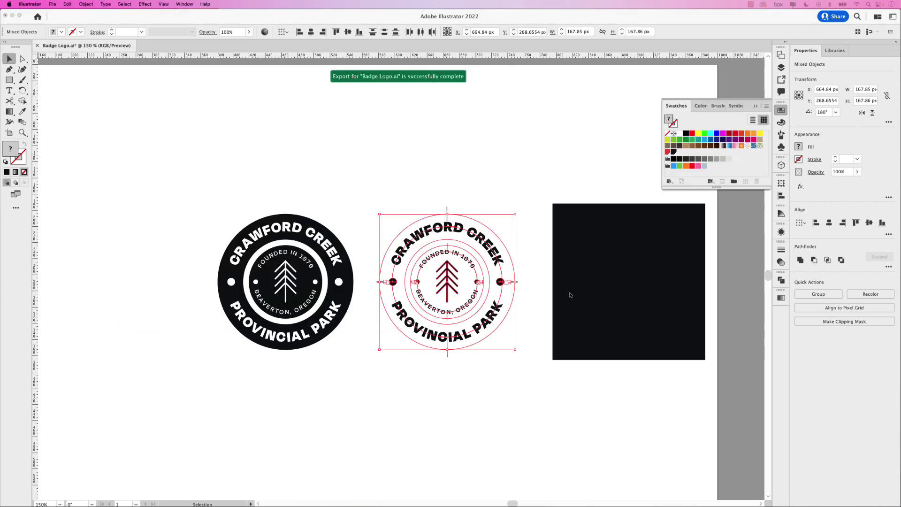
{"action": "left_click", "coordinate": [603, 295]}
{"action": "left_click_drag", "start_coordinate": [629, 297], "coordinate": [452, 305]}
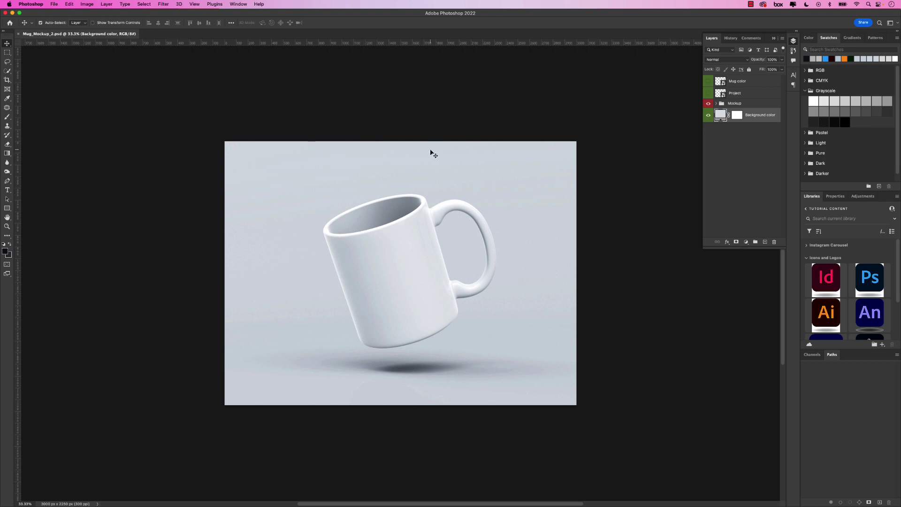
- In Photoshop's Mug_Mockup_2.psd, open the Project smart object and place the dark_badge and white_badge images in it
{"action": "left_click", "coordinate": [718, 94]}
{"action": "double_click", "coordinate": [719, 93]}
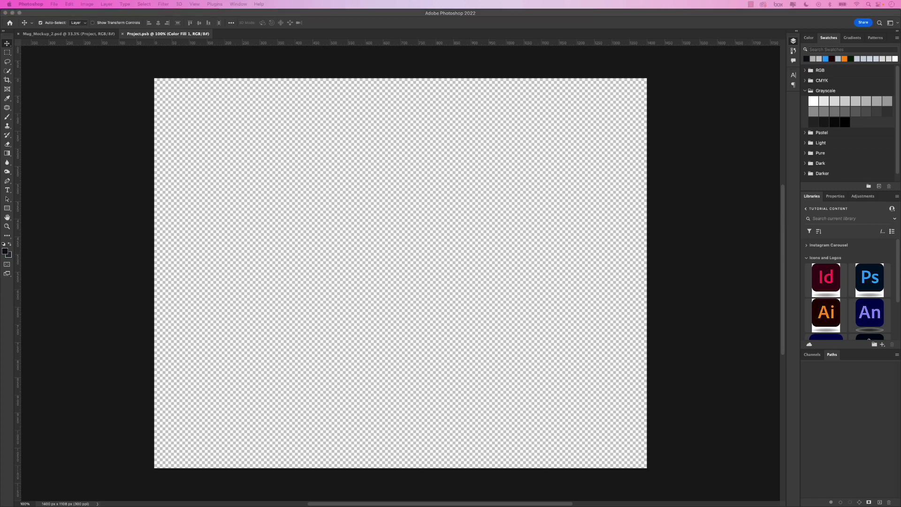
{"action": "left_click_drag", "start_coordinate": [279, 138], "coordinate": [374, 157]}
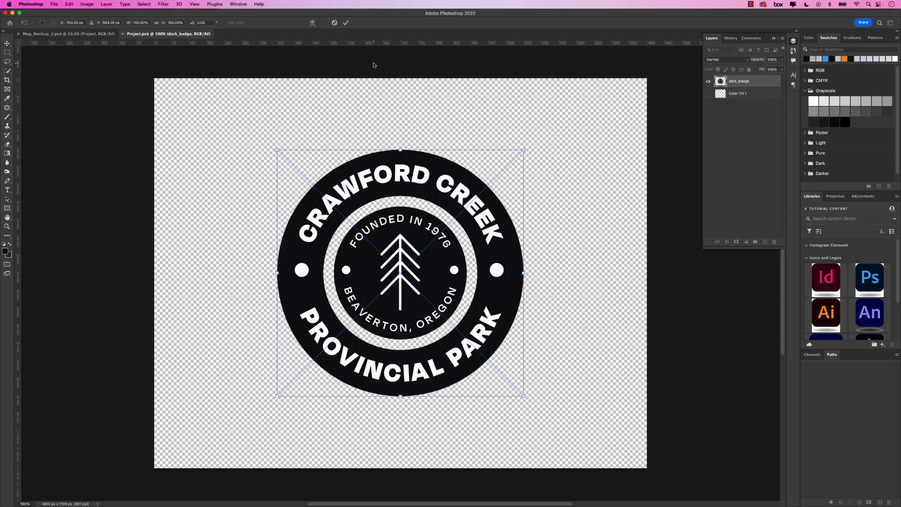
{"action": "left_click", "coordinate": [345, 23]}
{"action": "left_click", "coordinate": [345, 24]}
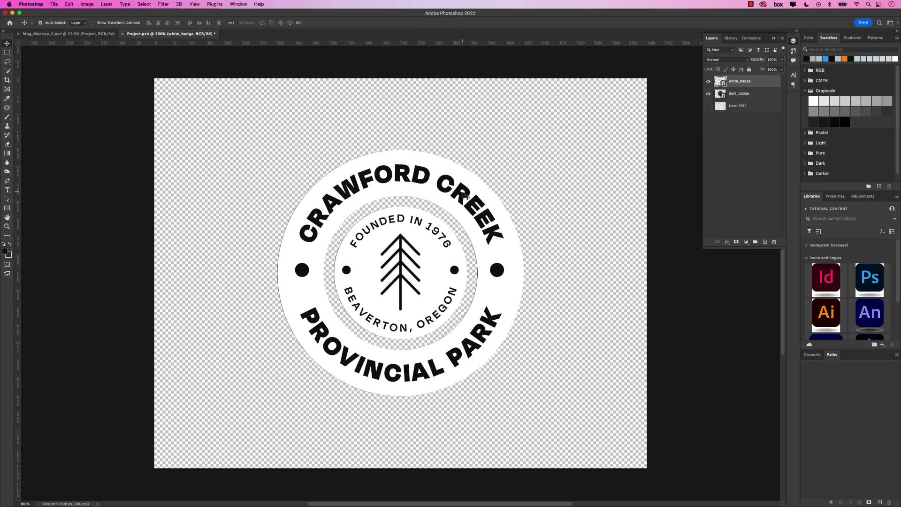
- Scale both badge layers together to about 74% and move them up, centred horizontally at about Y 447 px
{"action": "left_click", "coordinate": [735, 96], "text": "shift"}
{"action": "key", "text": "super+t"}
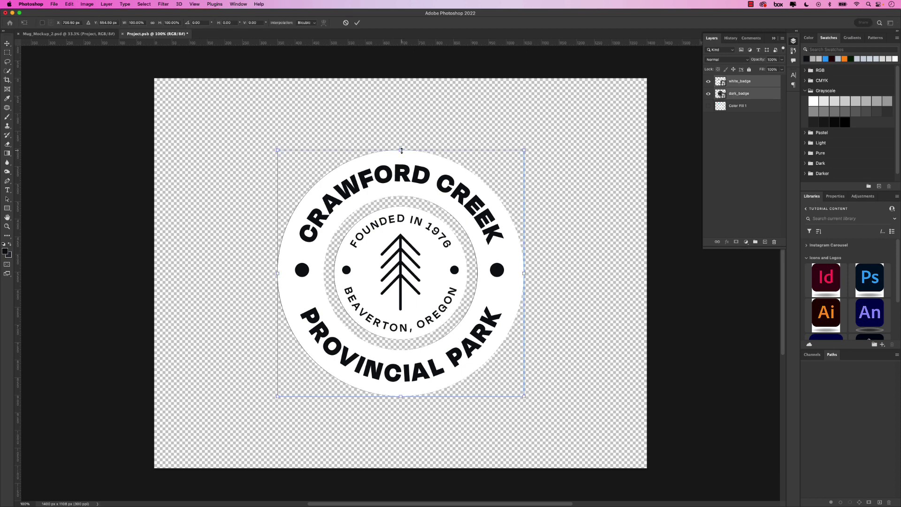
{"action": "left_click_drag", "start_coordinate": [401, 150], "coordinate": [401, 182]}
{"action": "left_click_drag", "start_coordinate": [427, 219], "coordinate": [426, 181]}
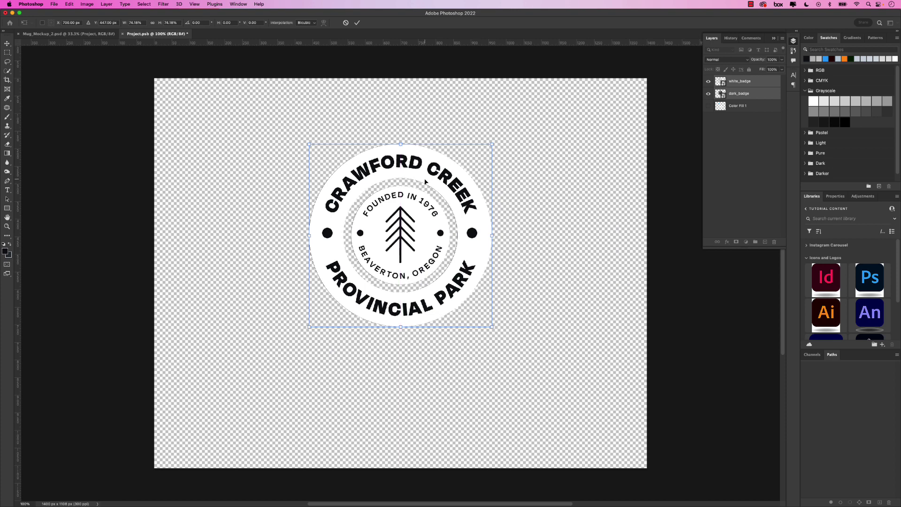
{"action": "key", "text": "Return"}
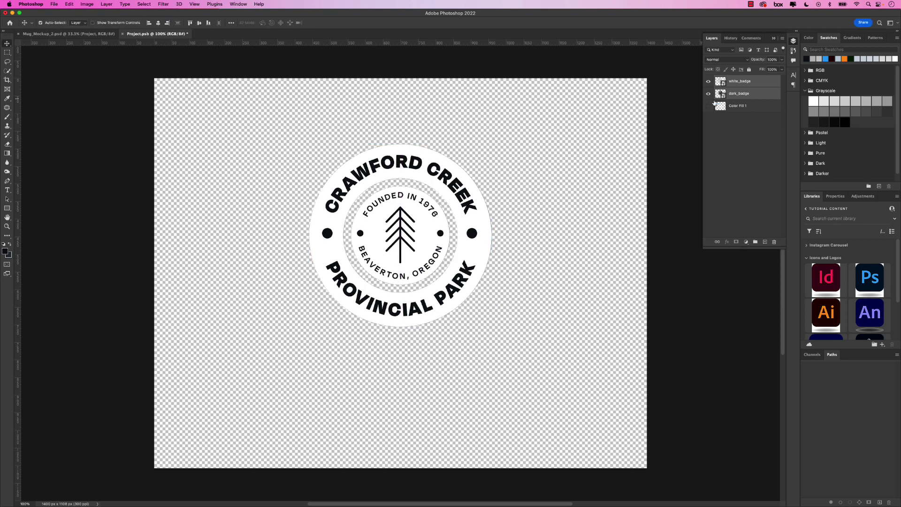
- Hide the white_badge layer, save Project.psb and return to the mug mockup to show the dark badge
{"action": "left_click", "coordinate": [709, 82]}
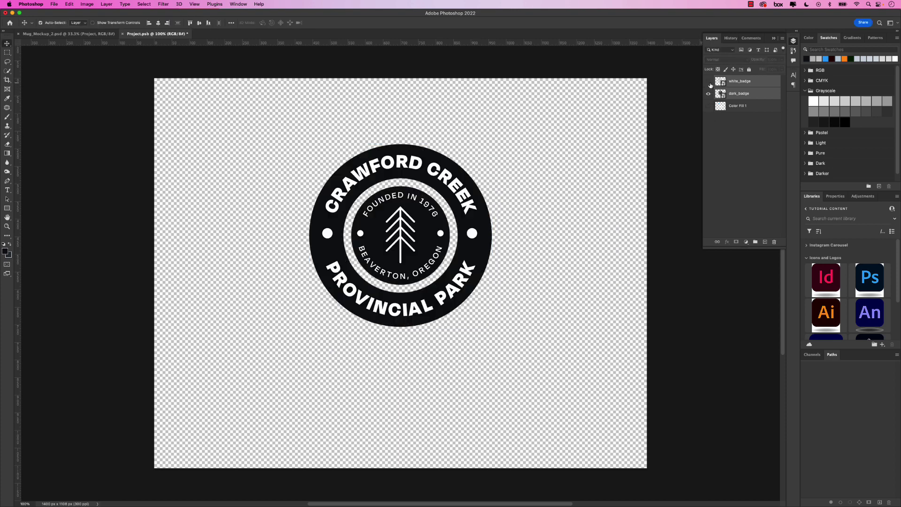
{"action": "left_click", "coordinate": [66, 34]}
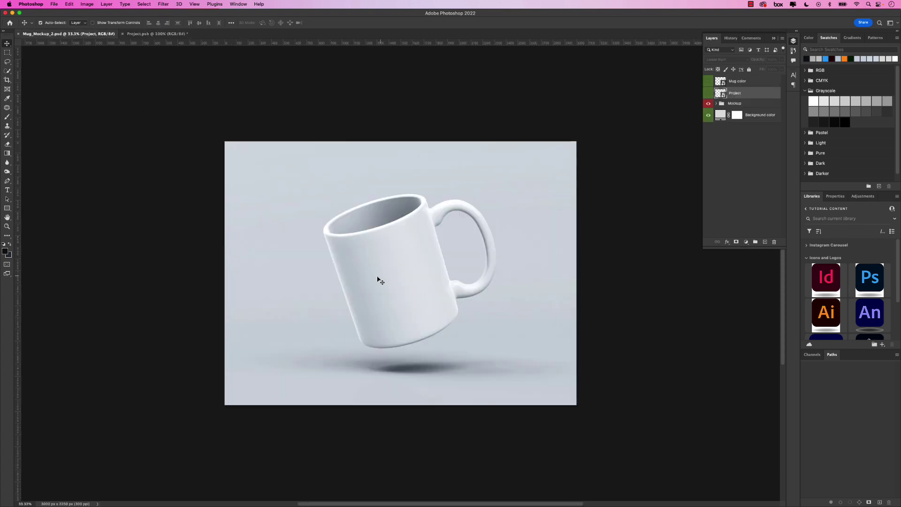
{"action": "left_click", "coordinate": [152, 35]}
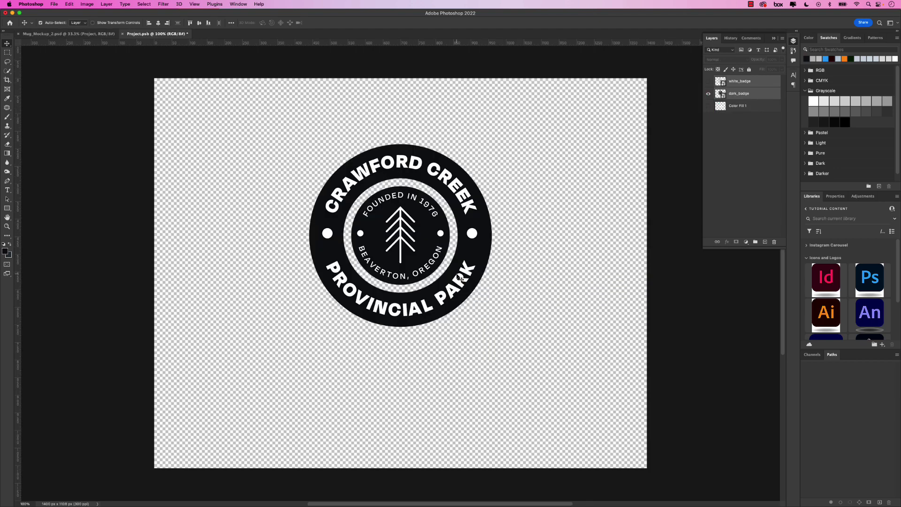
{"action": "key", "text": "super+s"}
{"action": "left_click", "coordinate": [81, 34]}
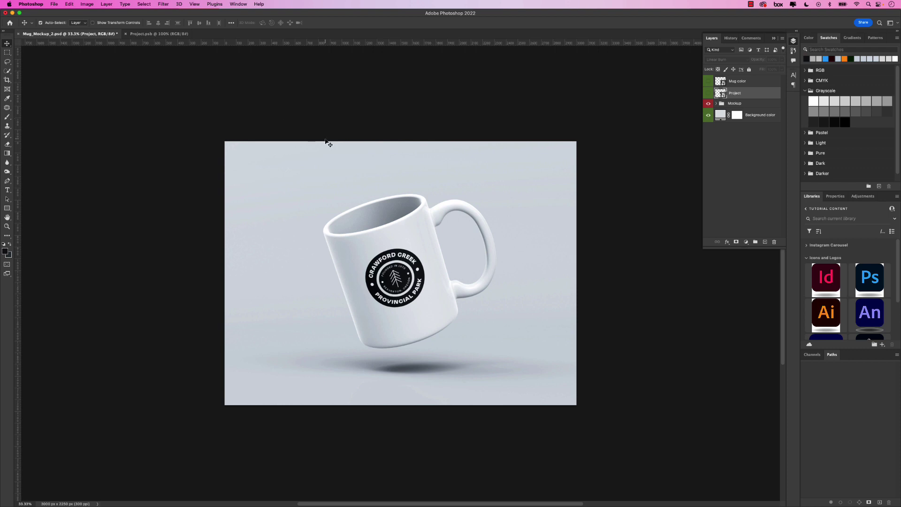
- In Project.psb, show white_badge, hide dark_badge, save, and return to the mug mockup
{"action": "left_click", "coordinate": [142, 34]}
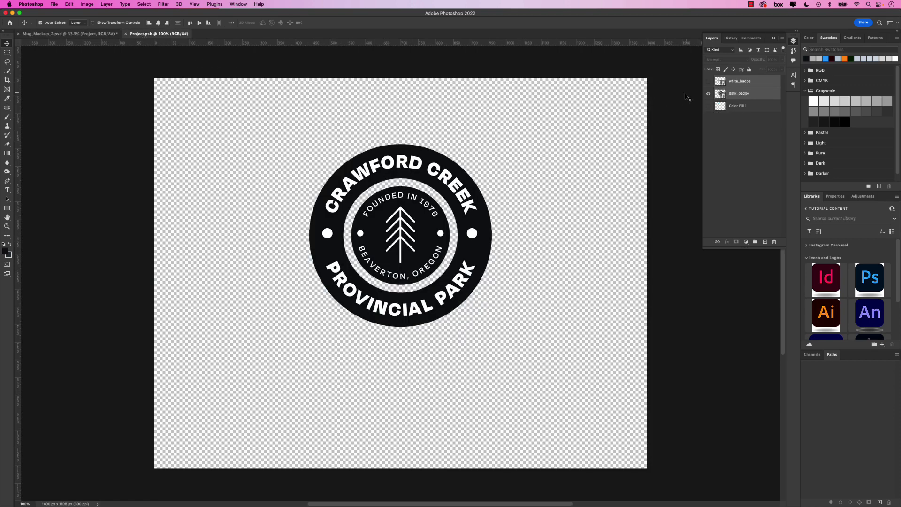
{"action": "left_click", "coordinate": [708, 83]}
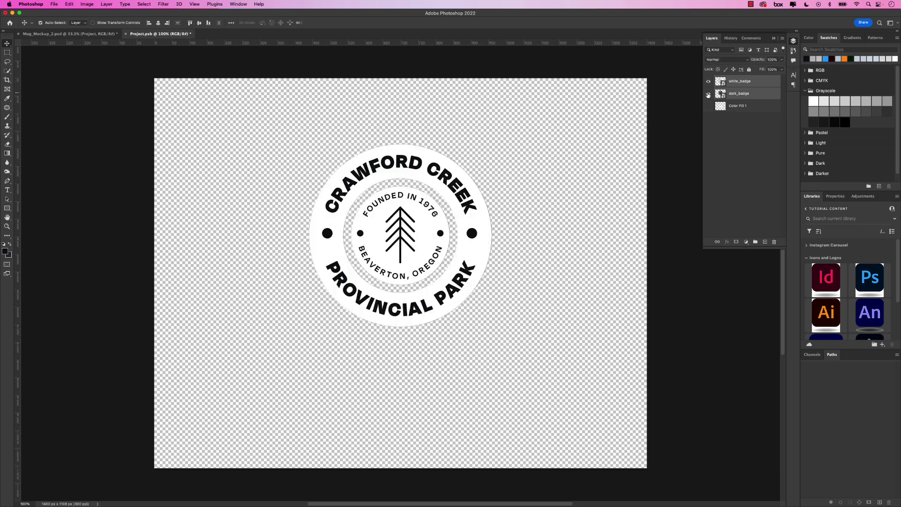
{"action": "left_click", "coordinate": [708, 96]}
{"action": "key", "text": "super+s"}
{"action": "left_click", "coordinate": [73, 34]}
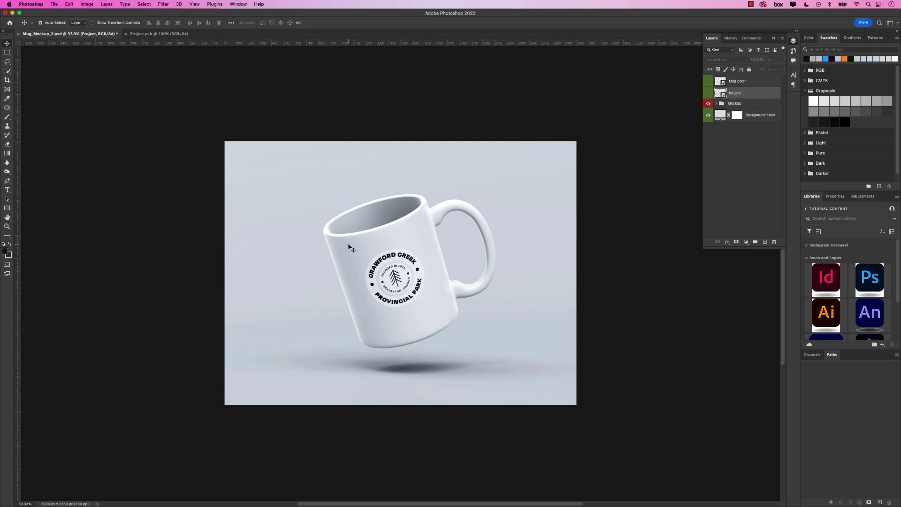
- Sample the black of the badge lettering on the mug with the Eyedropper tool
{"action": "scroll", "coordinate": [404, 274], "scroll_direction": "up", "scroll_amount": 2}
{"action": "scroll", "coordinate": [404, 274], "scroll_direction": "up", "scroll_amount": 4}
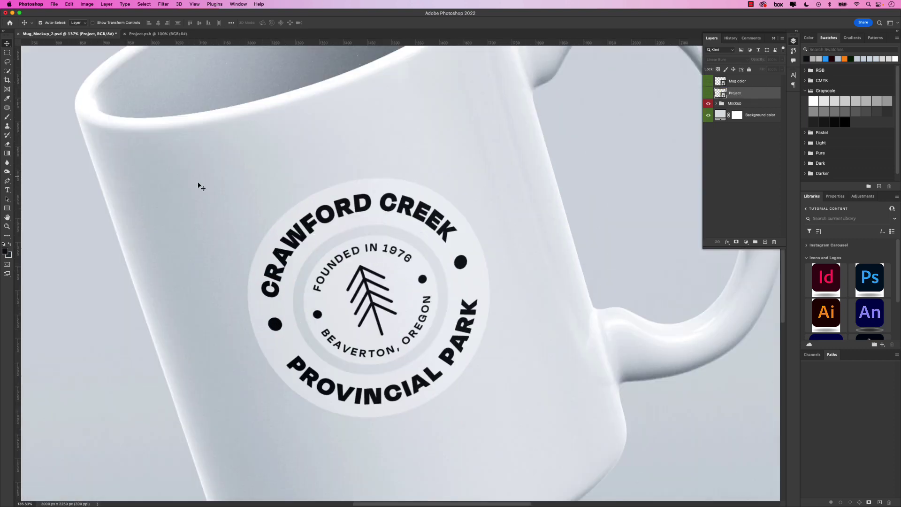
{"action": "left_click", "coordinate": [7, 99]}
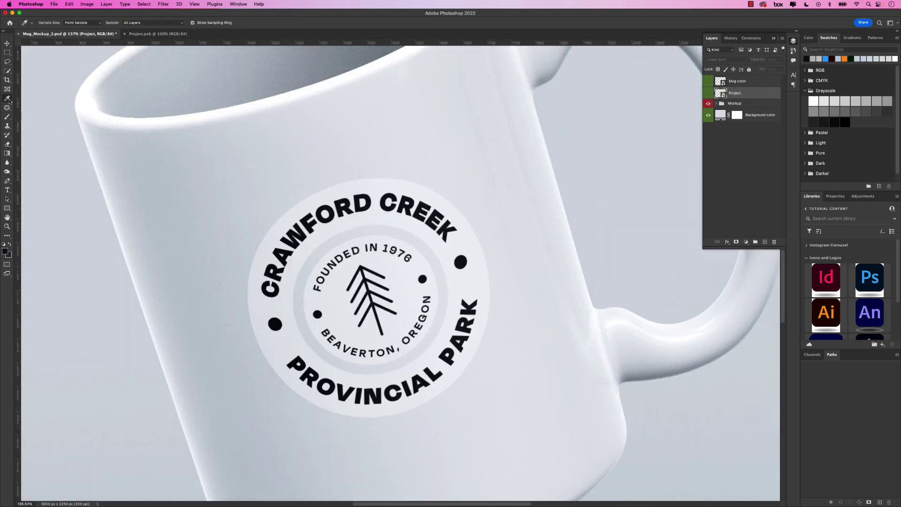
{"action": "left_click", "coordinate": [320, 215]}
{"action": "scroll", "coordinate": [321, 215], "scroll_direction": "down", "scroll_amount": 2}
{"action": "scroll", "coordinate": [403, 220], "scroll_direction": "down", "scroll_amount": 3}
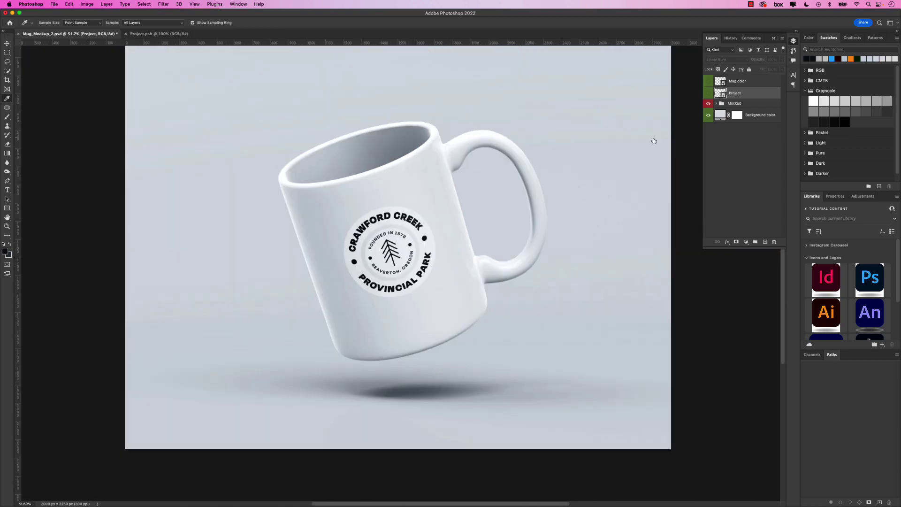
- Recolour the shape in the Mug color smart object with the sampled black, save it, and return to the mug mockup
{"action": "double_click", "coordinate": [719, 83]}
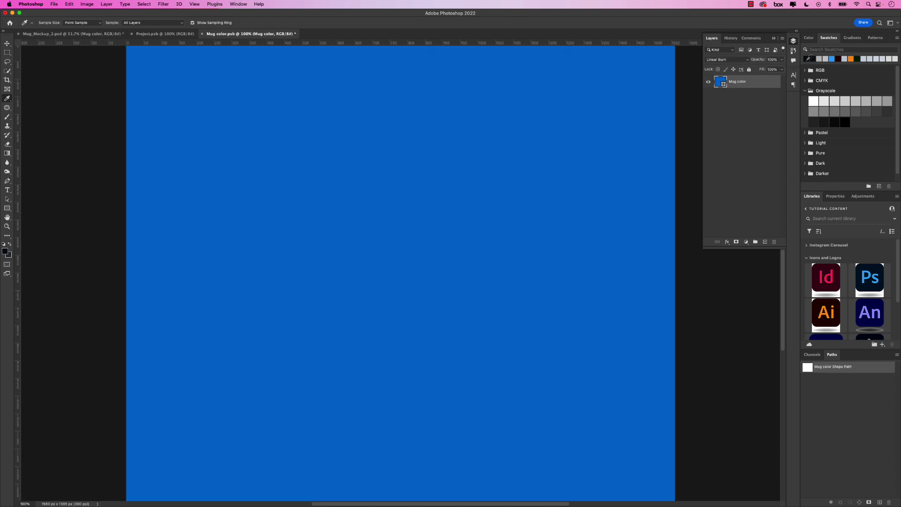
{"action": "left_click", "coordinate": [807, 58]}
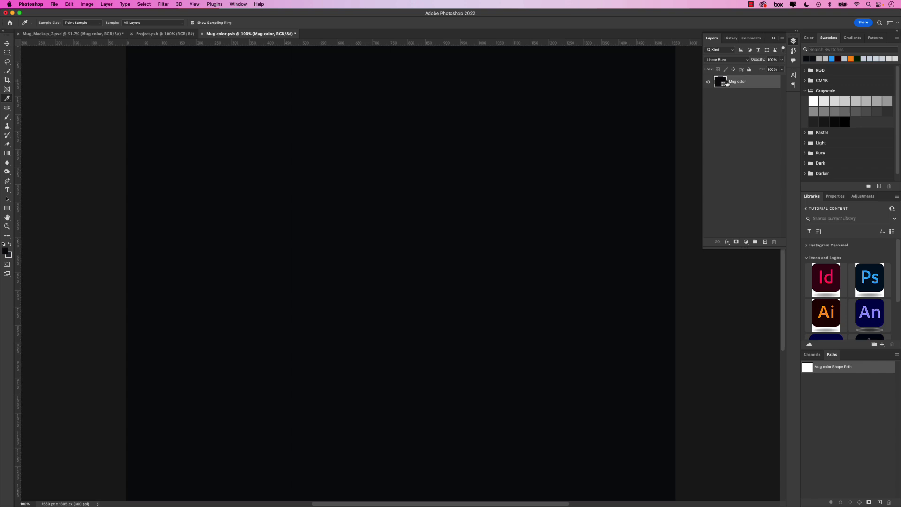
{"action": "key", "text": "super+s"}
{"action": "left_click", "coordinate": [70, 34]}
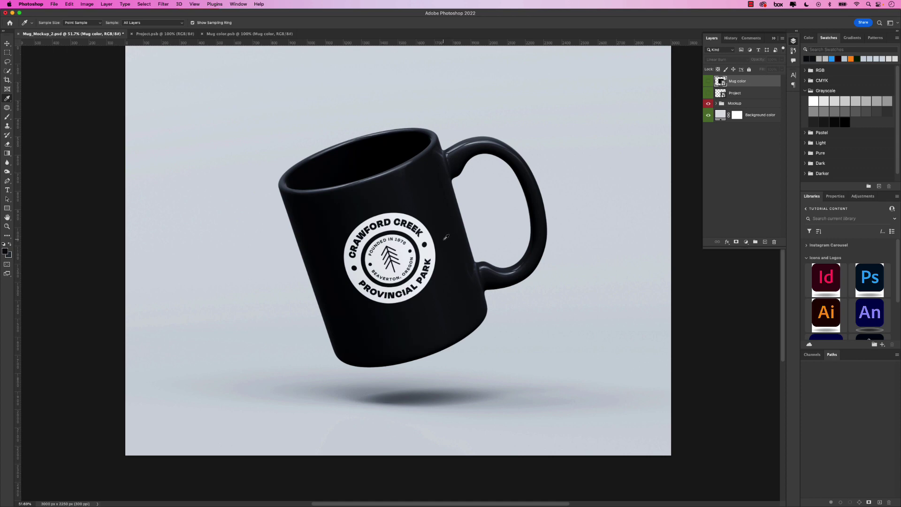
{"action": "scroll", "coordinate": [445, 237], "scroll_direction": "down", "scroll_amount": 3}
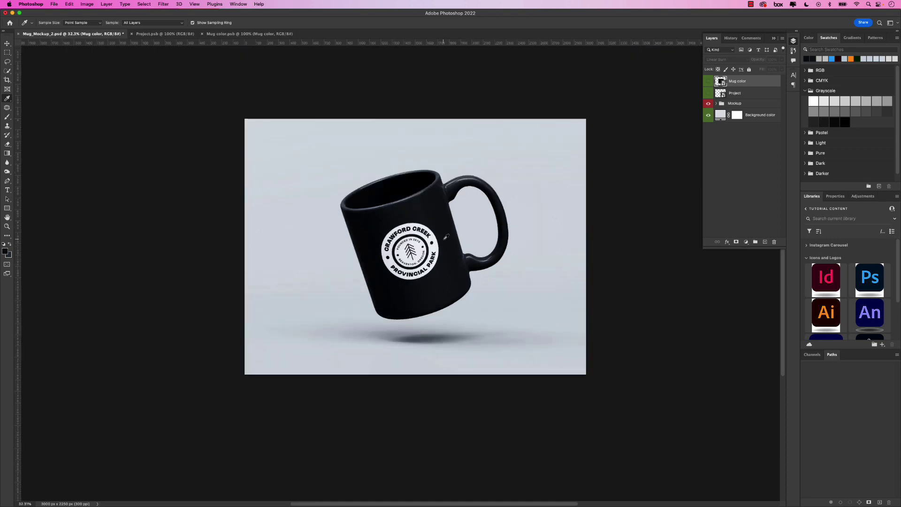